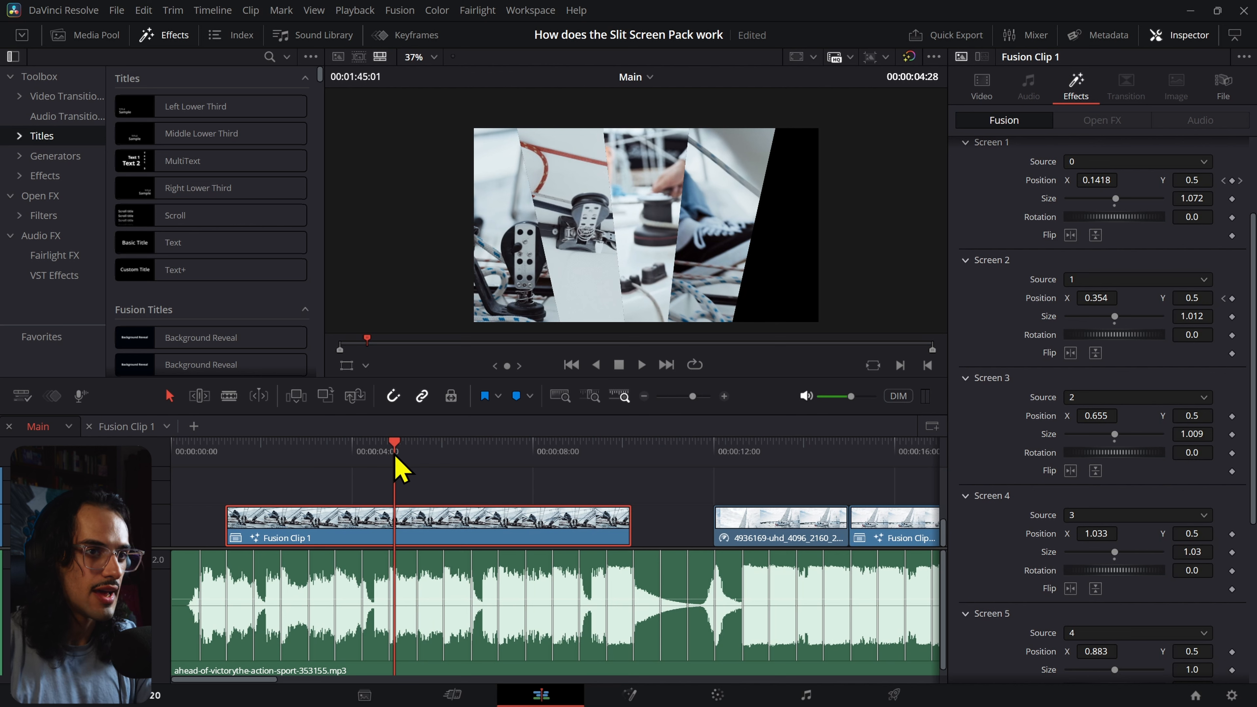
# - Examine the finished split screen on the Main timeline and the stacked source clips inside Fusion Clip 1, ending back on Main
pyautogui.moveTo(396, 458); pyautogui.dragTo(457, 458)
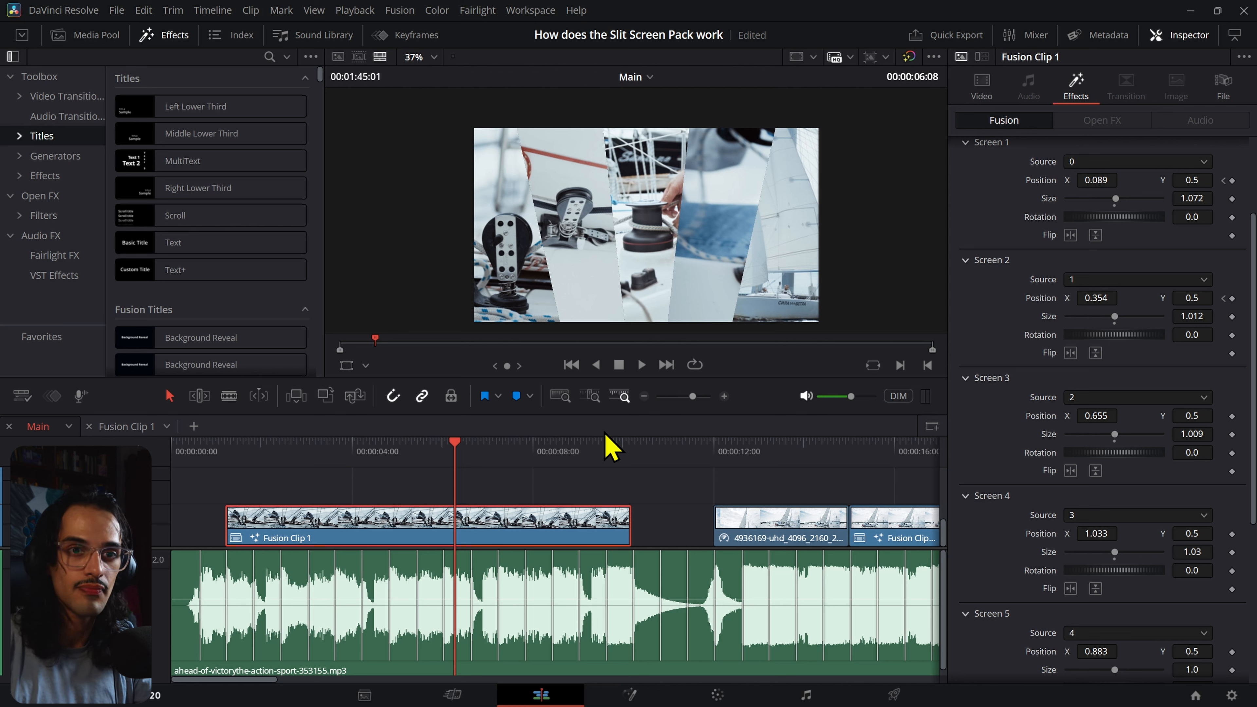
pyautogui.rightClick(452, 526)
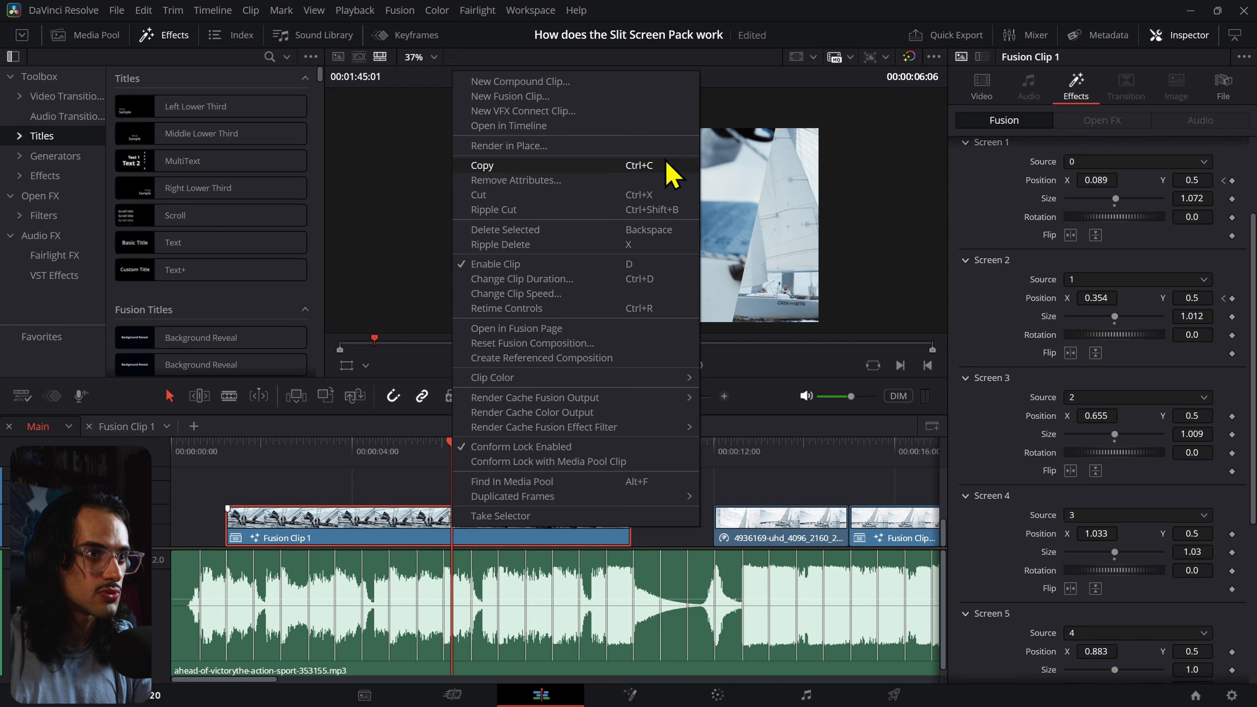
pyautogui.click(134, 429)
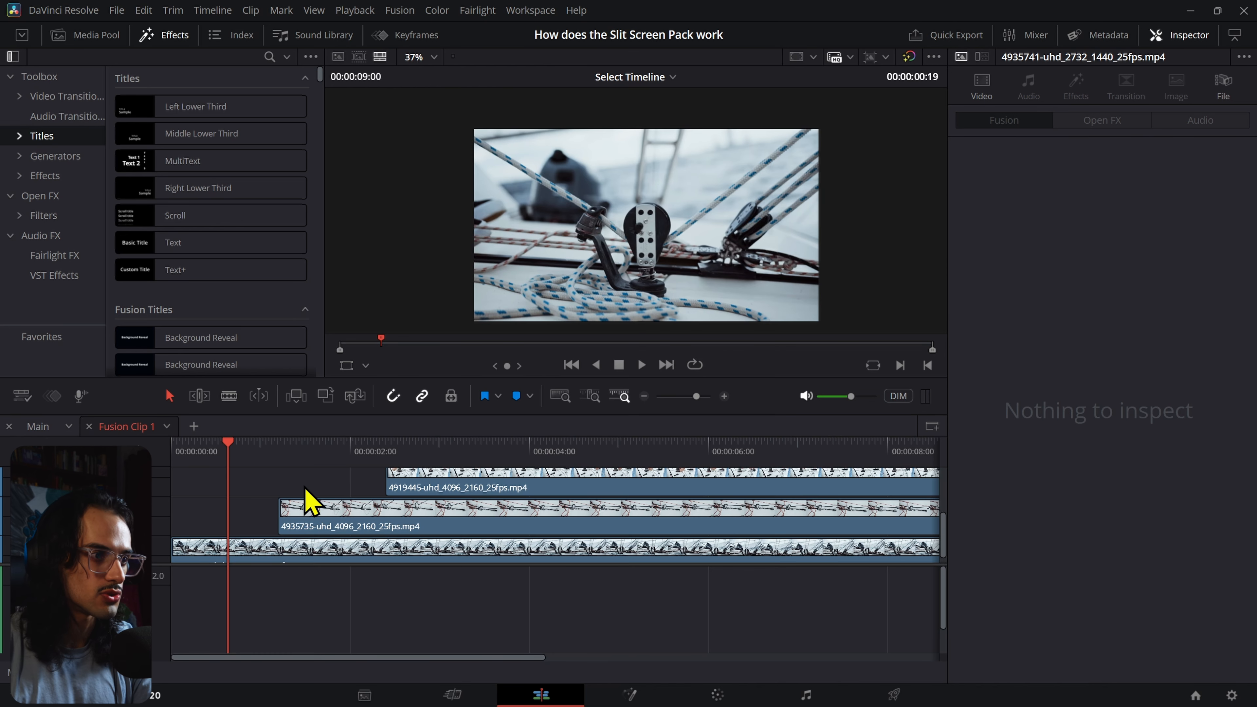
pyautogui.scroll(-5, 310, 514)
pyautogui.hotkey('ctrl', 'a')
pyautogui.moveTo(407, 572); pyautogui.dragTo(273, 410)
pyautogui.click(43, 430)
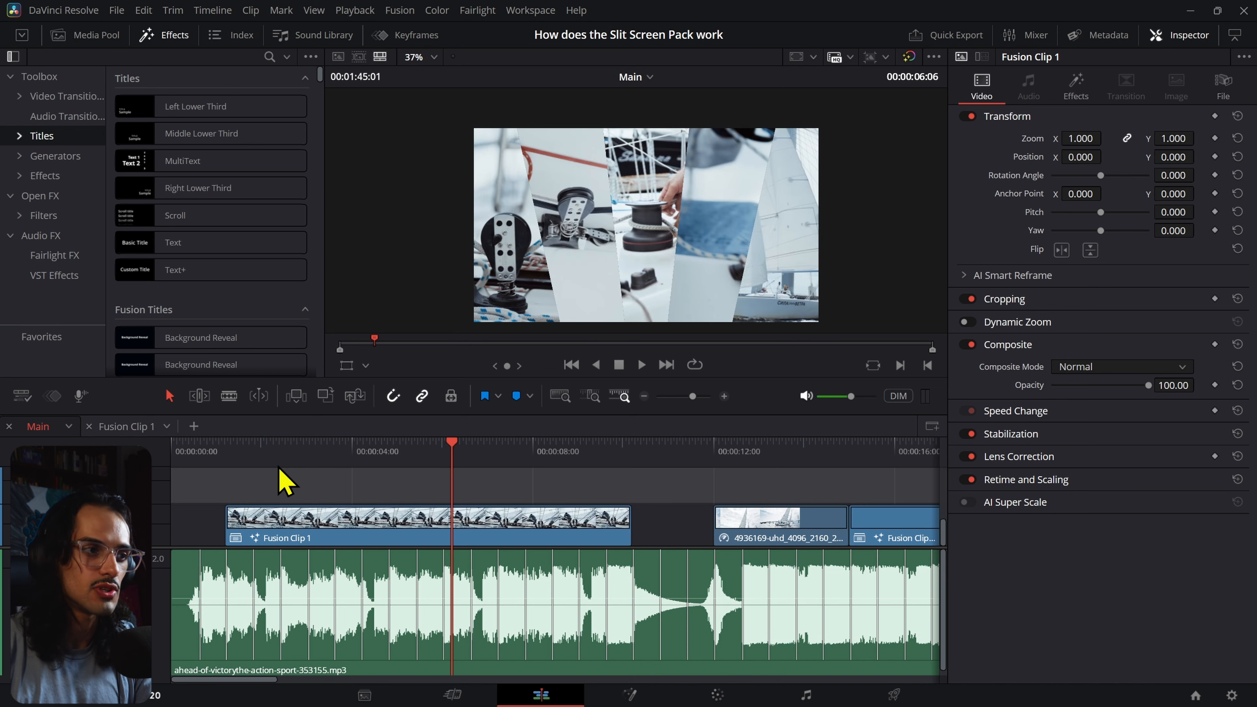
# - Undo the first Fusion clip on the Main timeline to restore its separate stacked source clips
pyautogui.scroll(-3, 421, 522)
pyautogui.scroll(3, 270, 504)
pyautogui.click(195, 452)
pyautogui.click(218, 503)
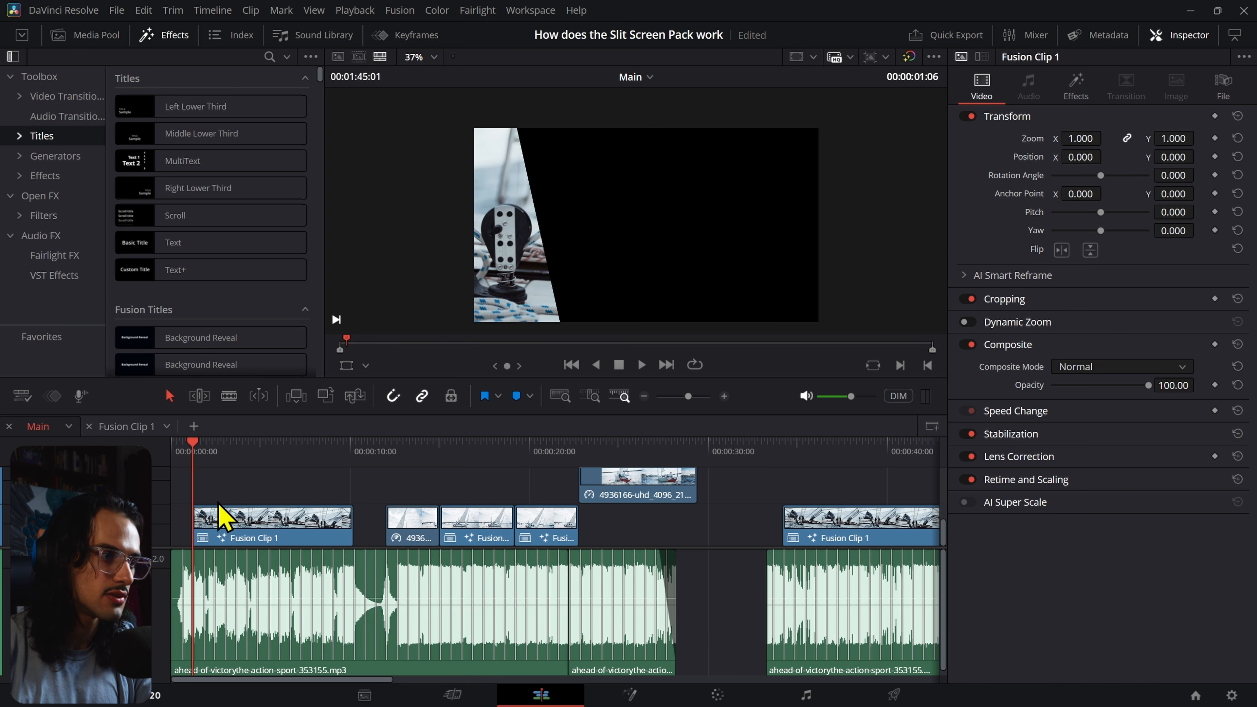
pyautogui.hotkey('ctrl', 'z')
pyautogui.scroll(1, 379, 519)
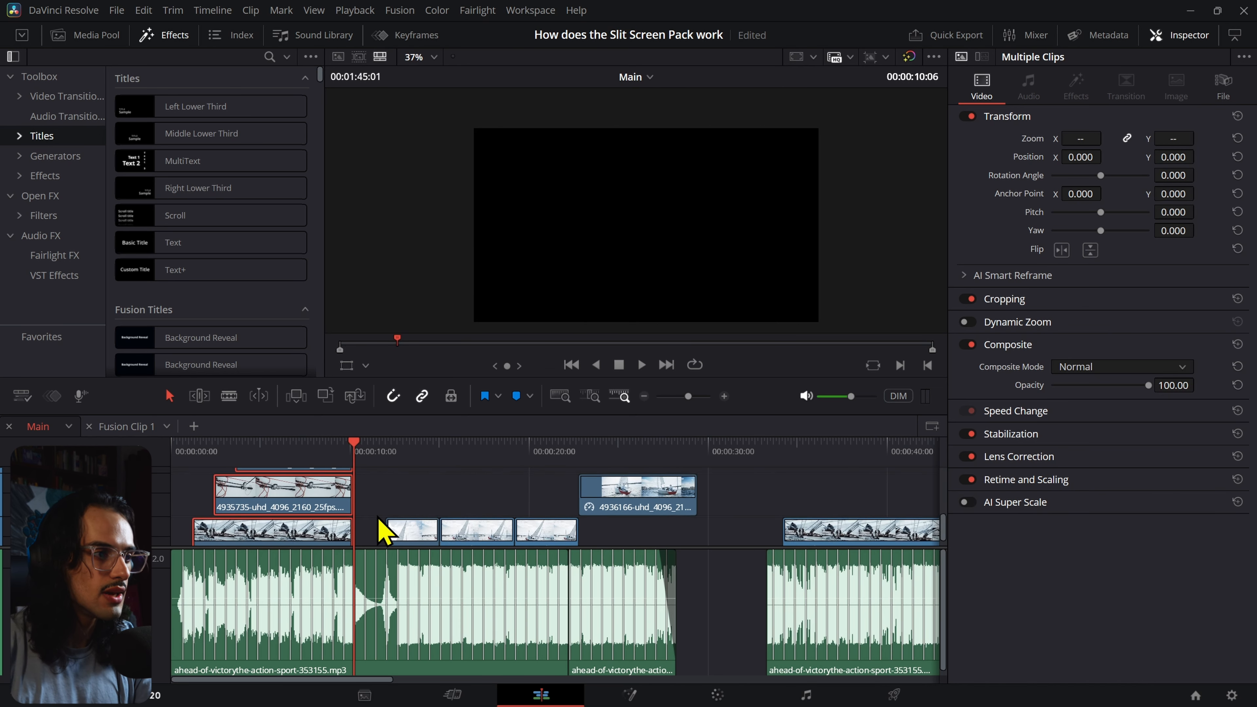
pyautogui.scroll(3, 379, 520)
pyautogui.scroll(-2, 381, 521)
pyautogui.hscroll(2, 391, 519)
pyautogui.hscroll(-3, 403, 532)
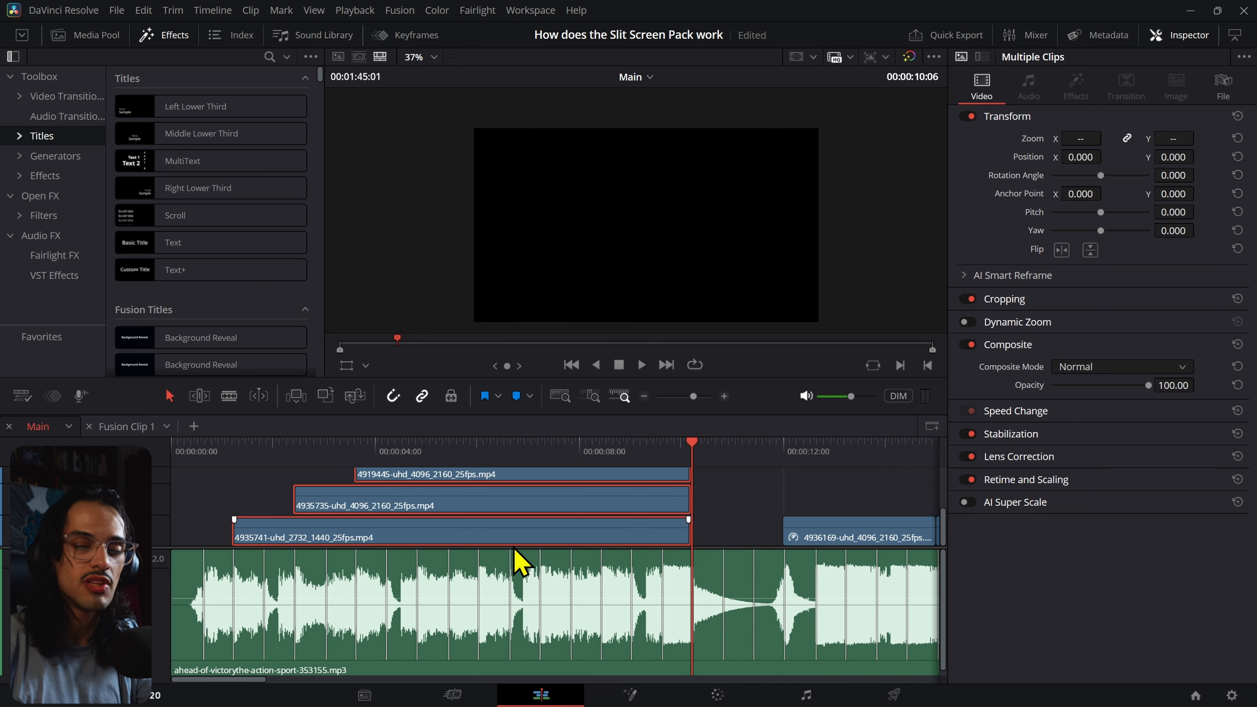
# - Select all the stacked clips of the first group, reset their zoom, and set it to 1.080 to fill the frame
pyautogui.click(233, 458)
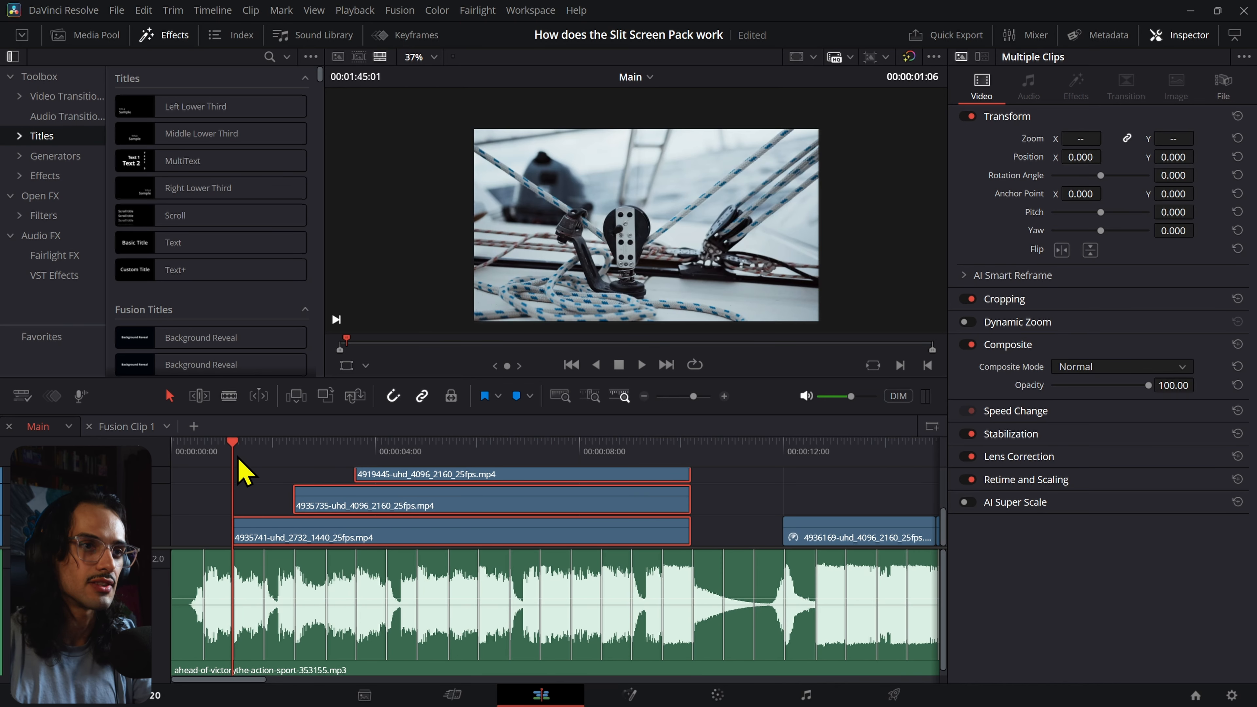
pyautogui.click(263, 489)
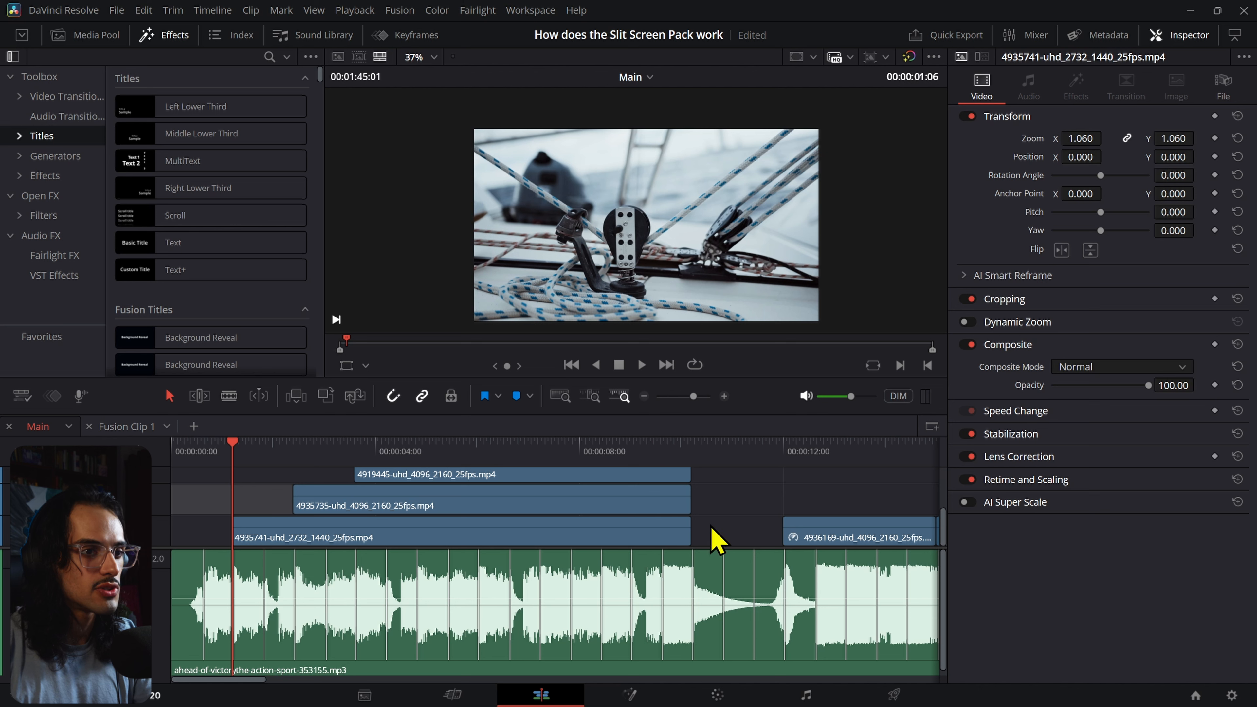
pyautogui.moveTo(720, 523); pyautogui.dragTo(494, 463)
pyautogui.click(511, 457)
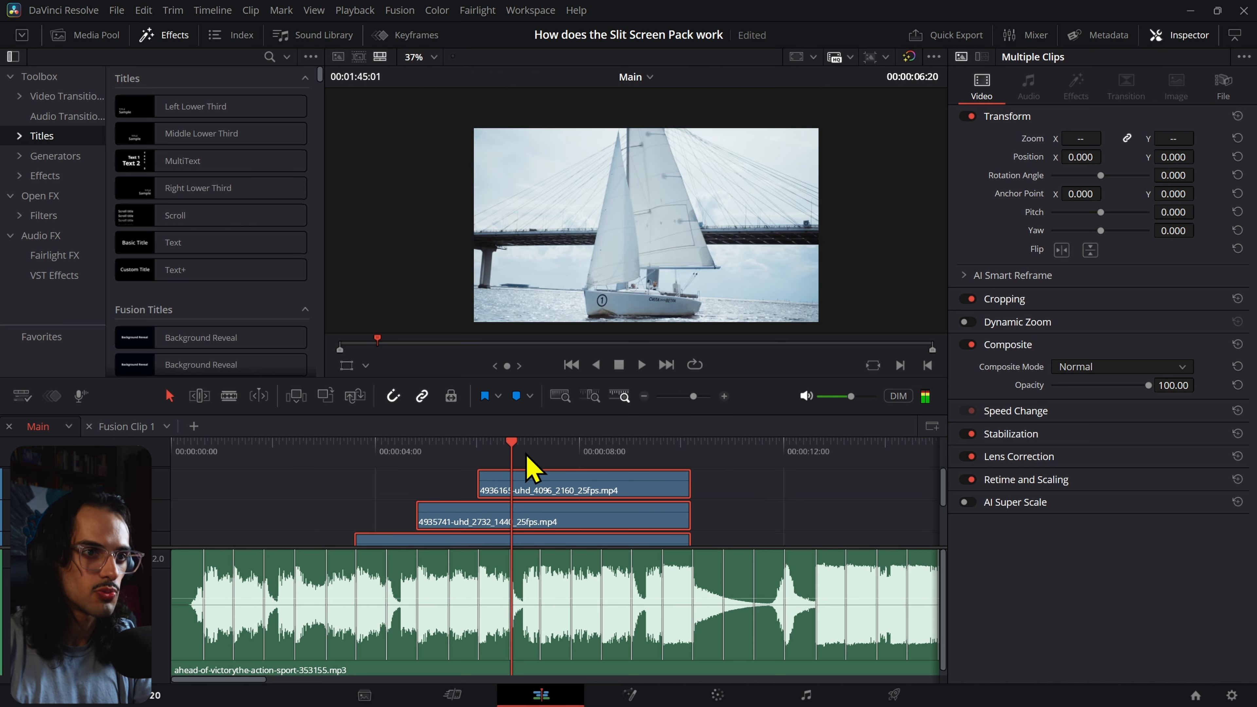
pyautogui.scroll(1, 758, 134)
pyautogui.doubleClick(1033, 143)
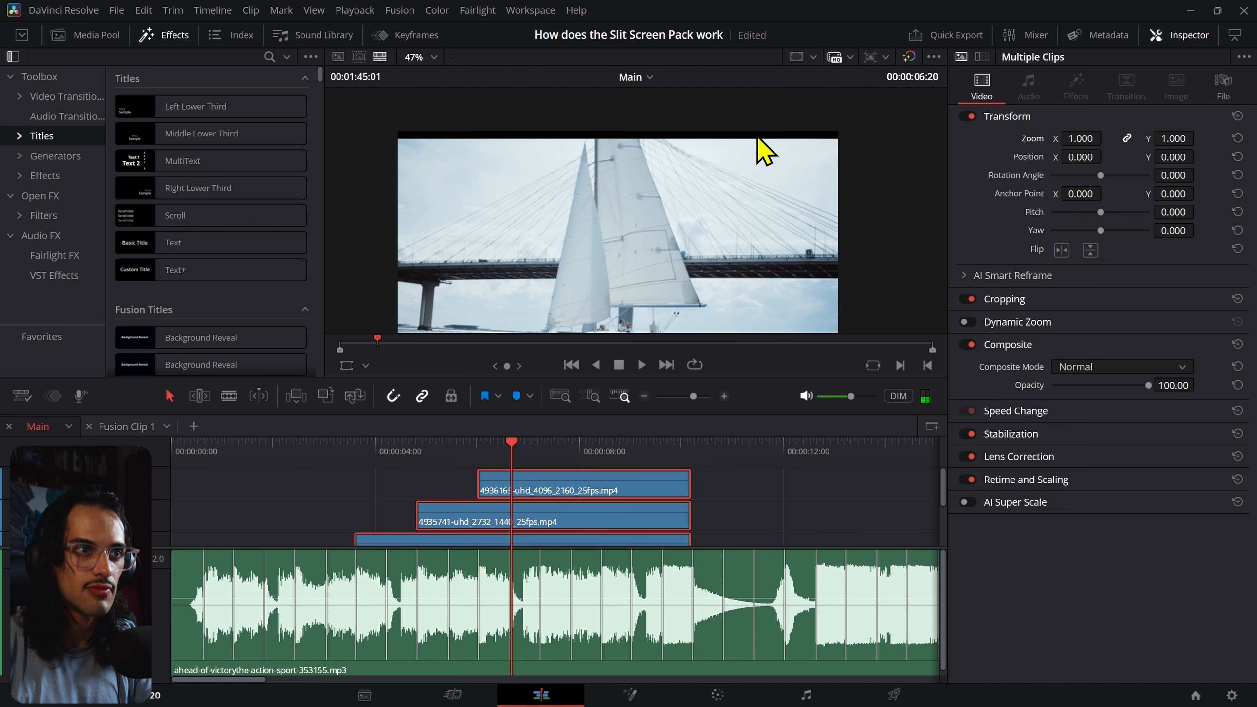
pyautogui.scroll(2, 604, 148)
pyautogui.scroll(-4, 612, 155)
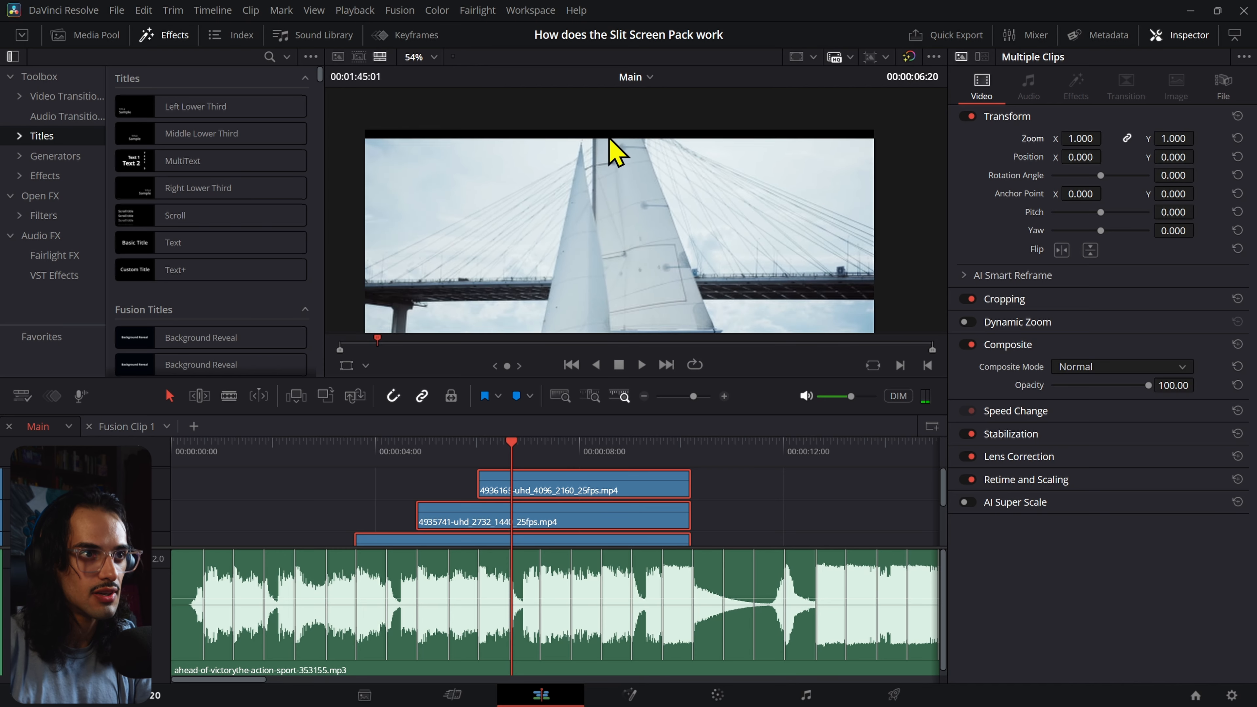
pyautogui.moveTo(625, 190); pyautogui.dragTo(630, 161)
pyautogui.moveTo(1084, 138); pyautogui.dragTo(1094, 138)
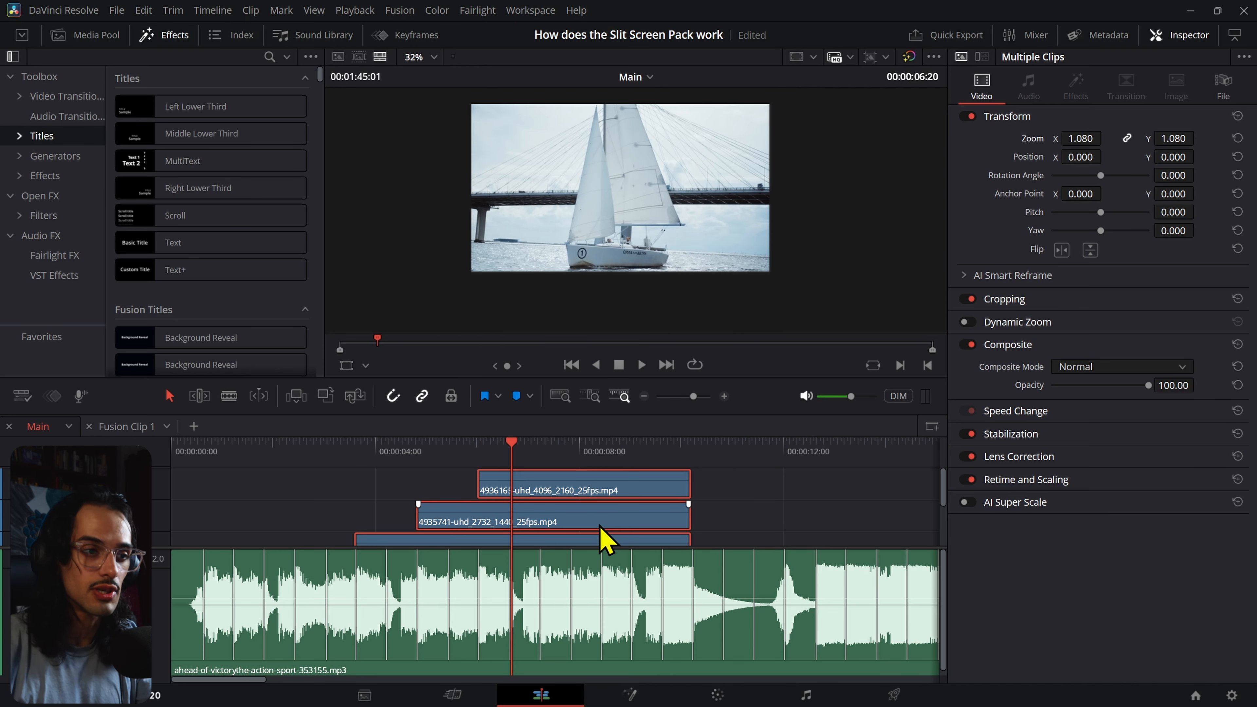
pyautogui.scroll(-2, 599, 526)
pyautogui.click(711, 510)
# - Examine the staggered start points of the stacked clips against the music and check the Show Music Beats option on the audio clip
pyautogui.click(271, 455)
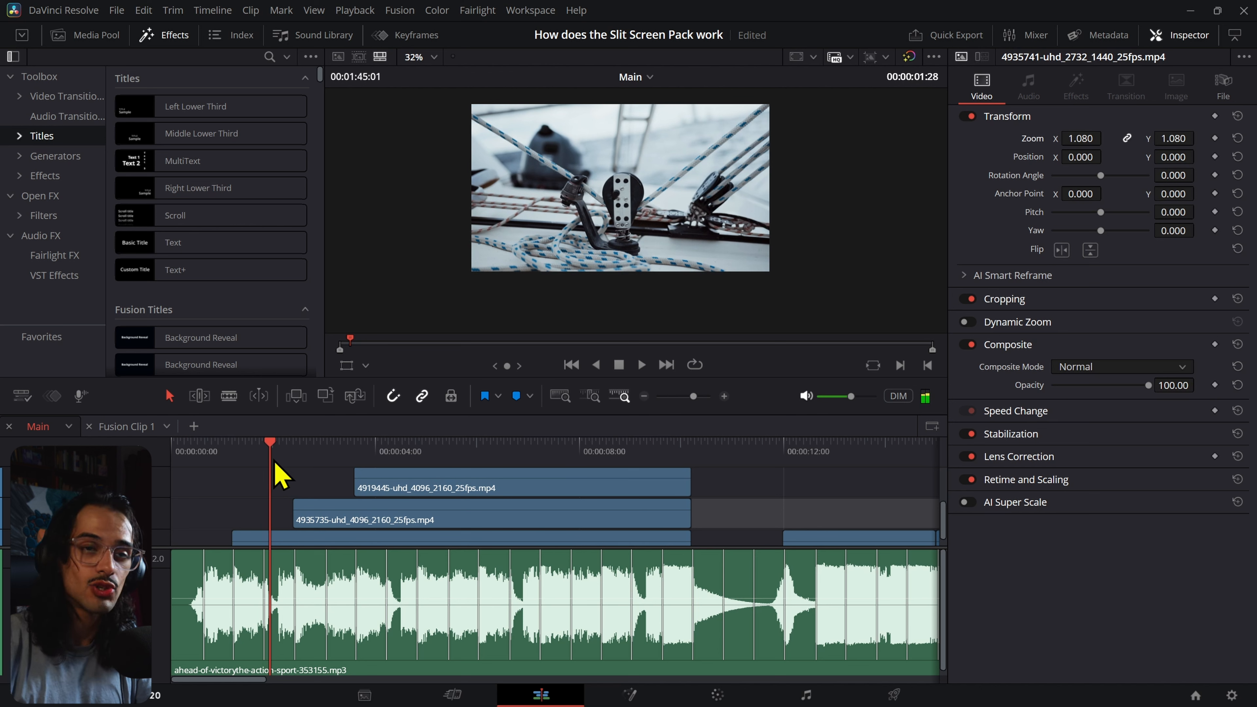
pyautogui.click(293, 453)
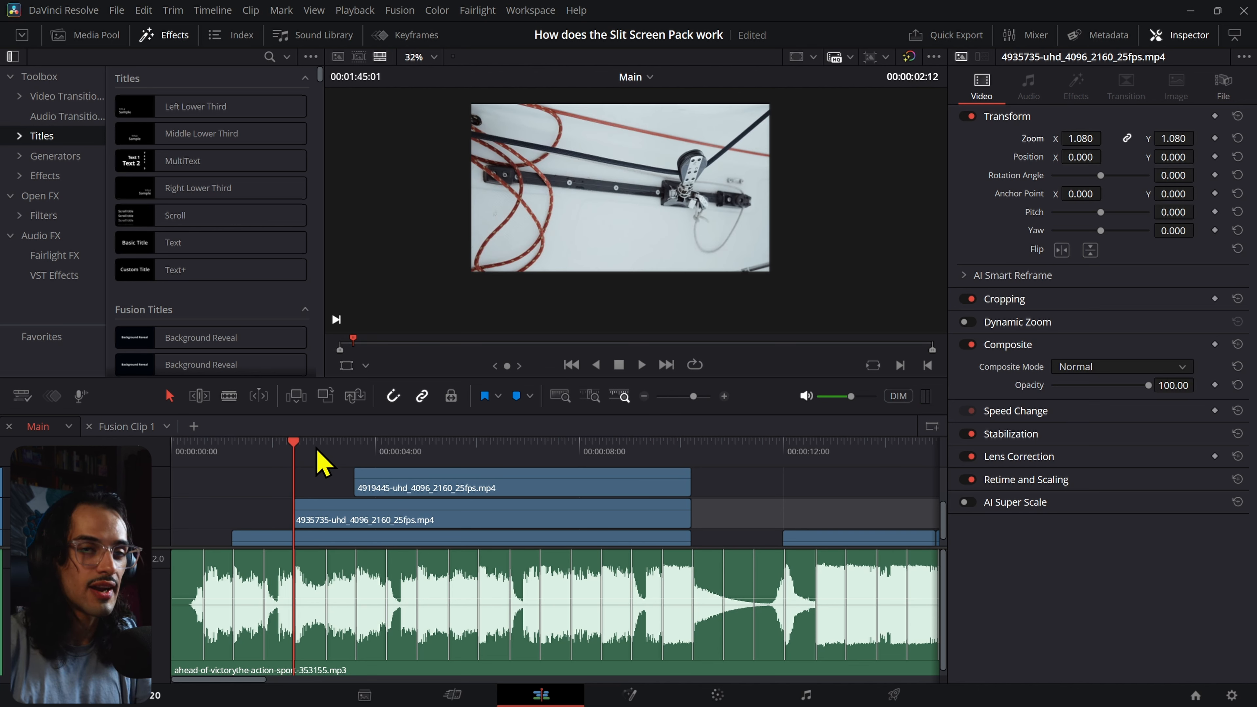
pyautogui.click(354, 451)
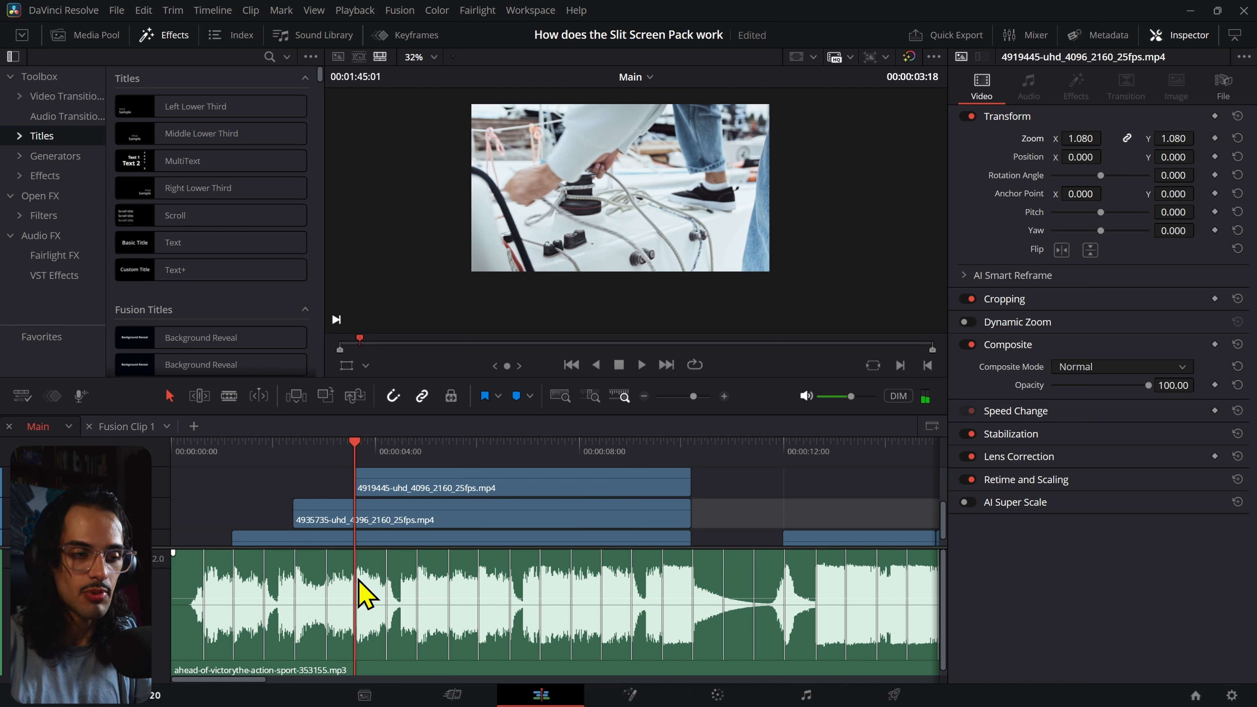
pyautogui.click(386, 577)
pyautogui.rightClick(405, 578)
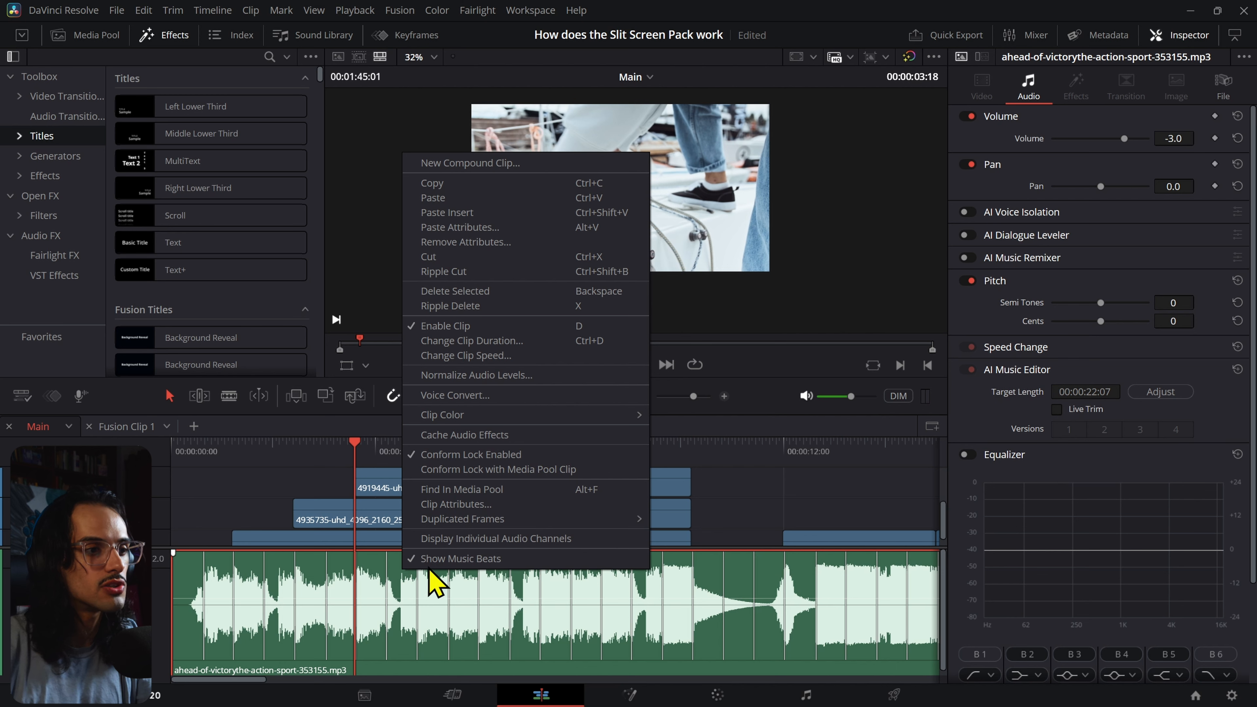
pyautogui.rightClick(445, 594)
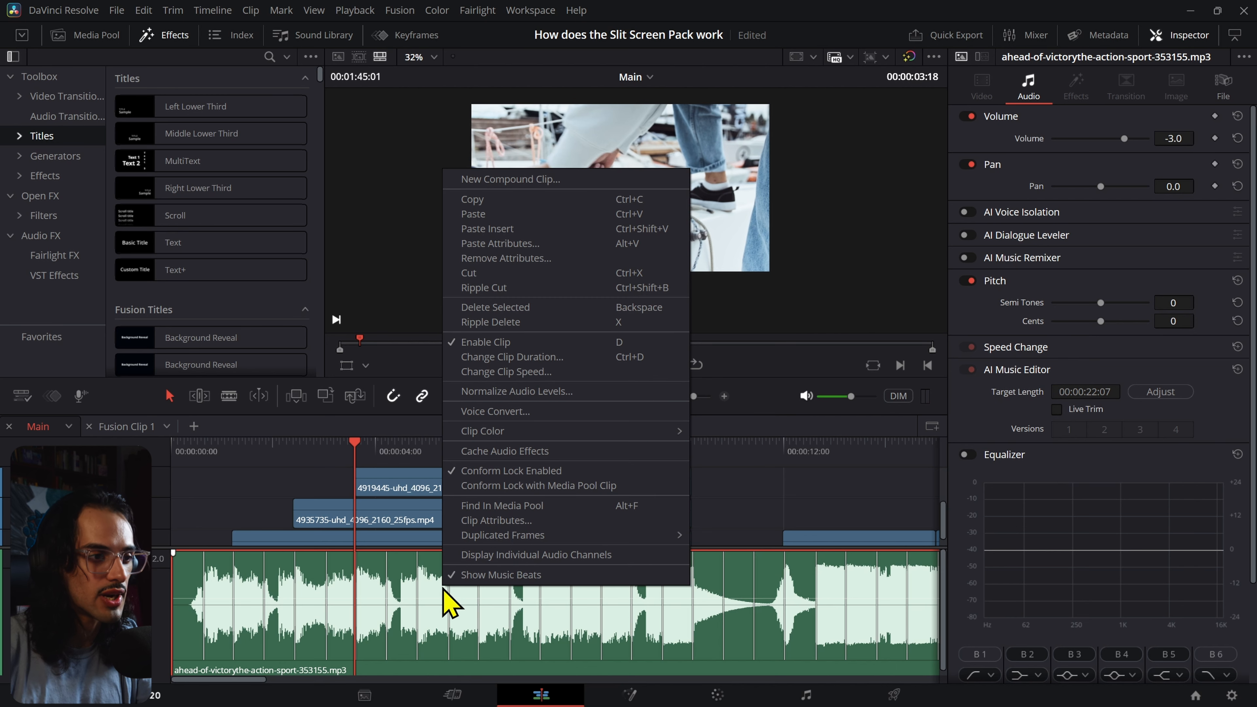
pyautogui.click(520, 614)
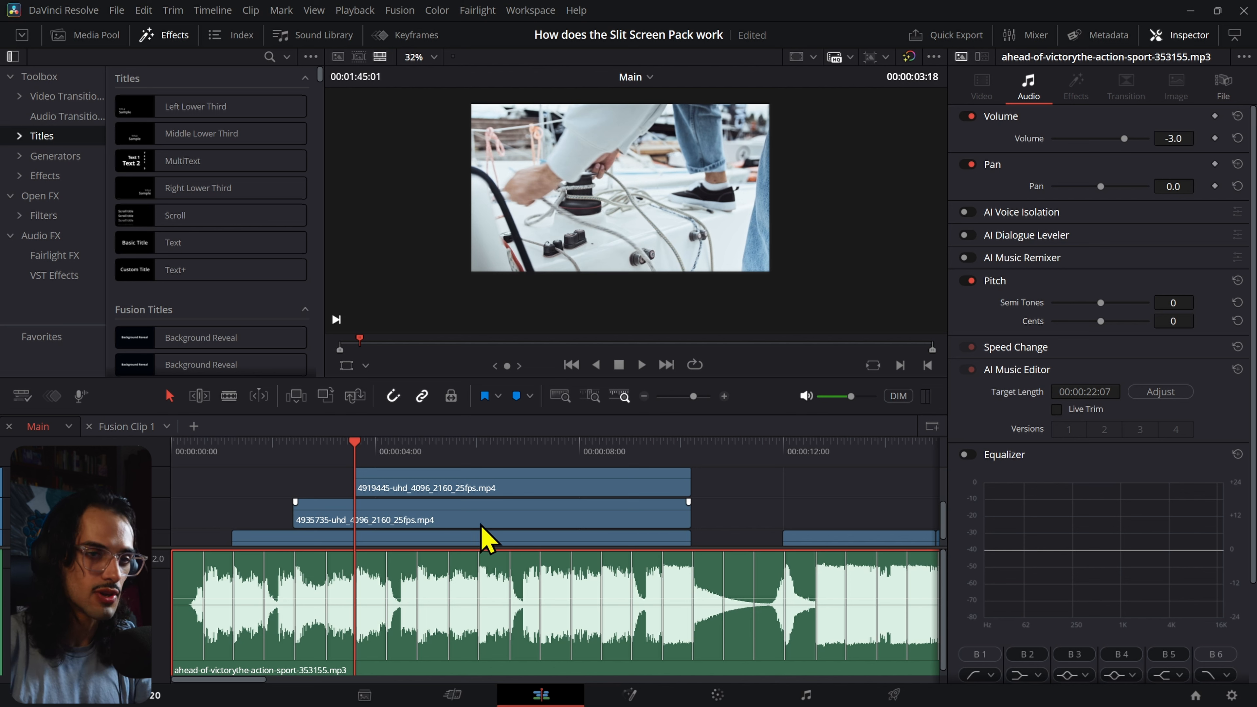
# - Try starting the 4935735 and 4919445 clips together with the lowest clip, and undo both moves
pyautogui.scroll(-1, 559, 535)
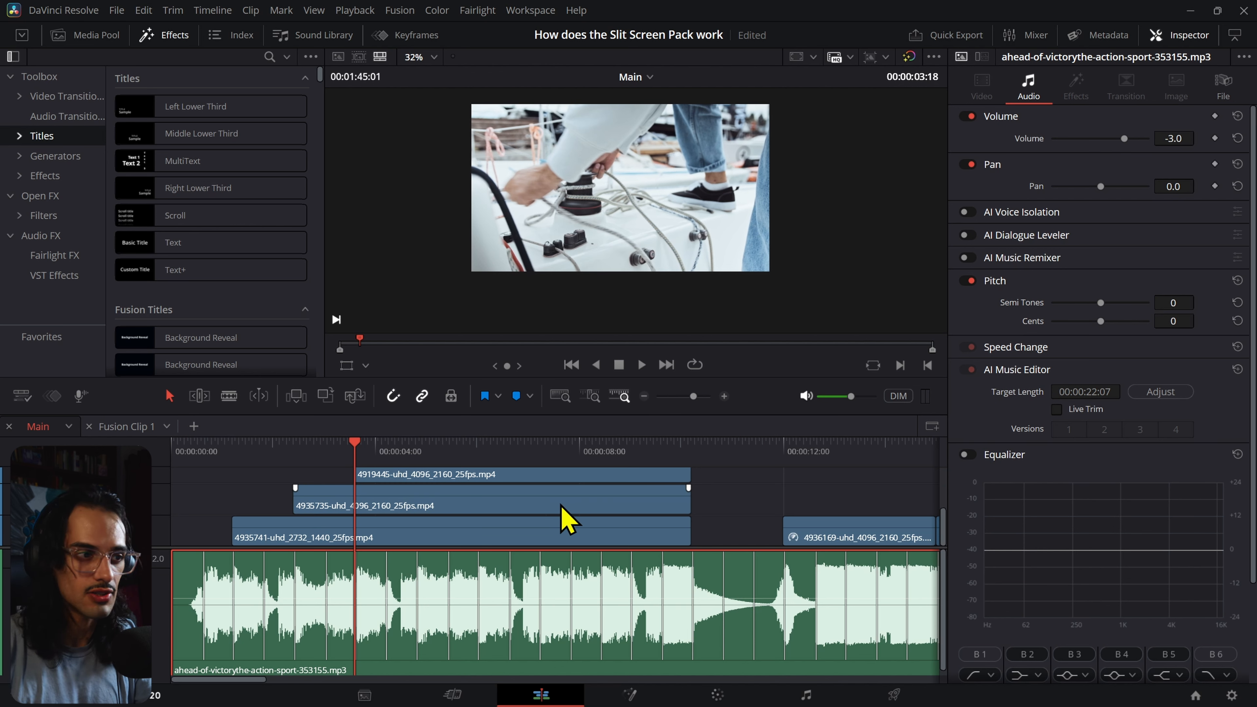
pyautogui.click(262, 462)
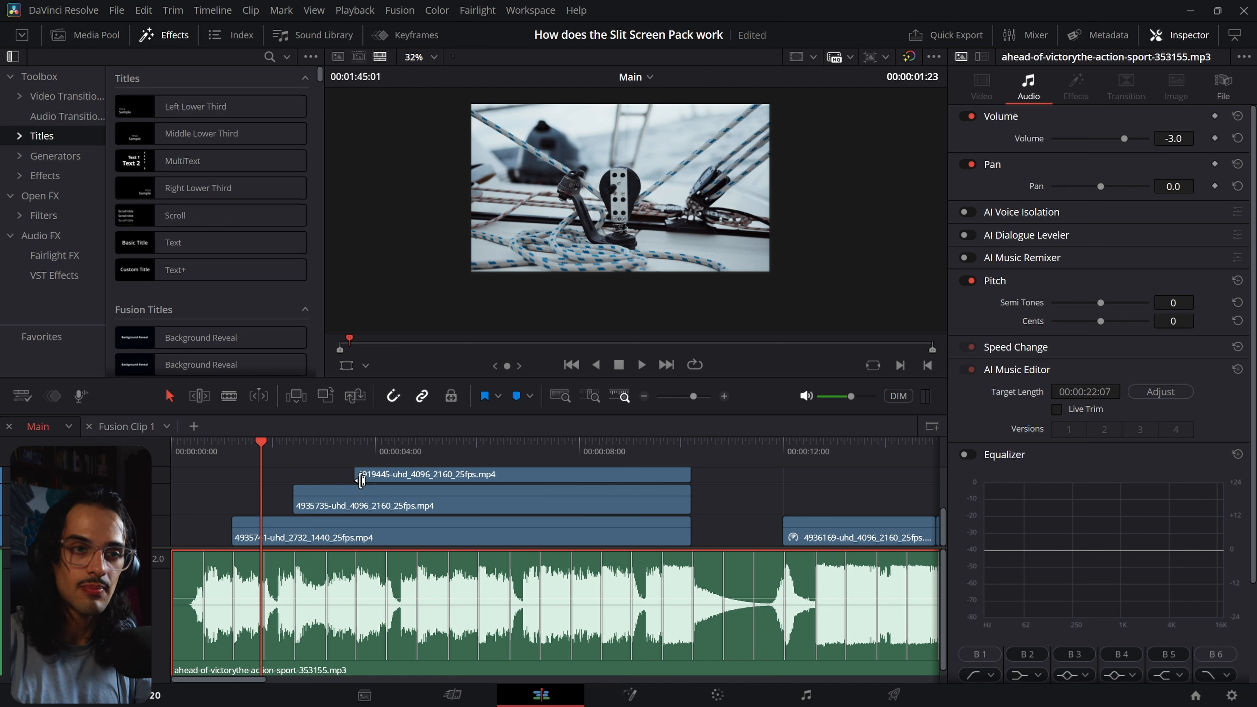
pyautogui.moveTo(464, 510); pyautogui.dragTo(268, 483)
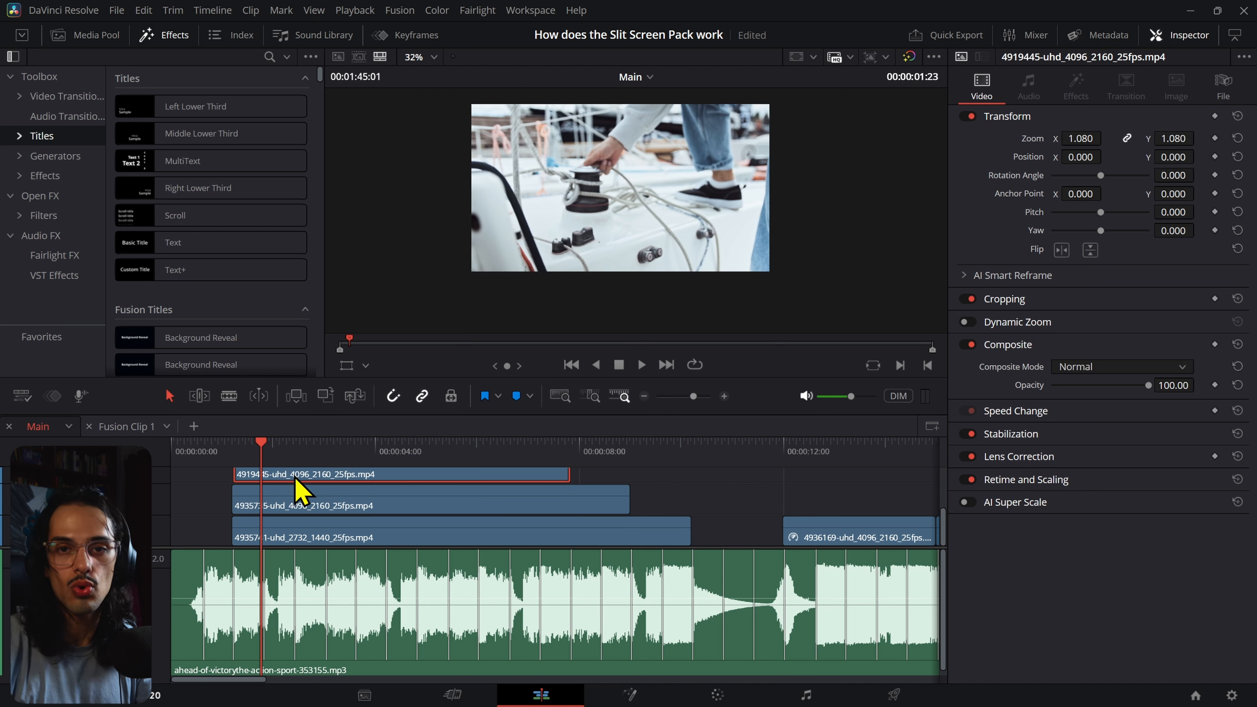
pyautogui.hotkey('ctrl', 'z')
pyautogui.hotkey('ctrl', 'z')
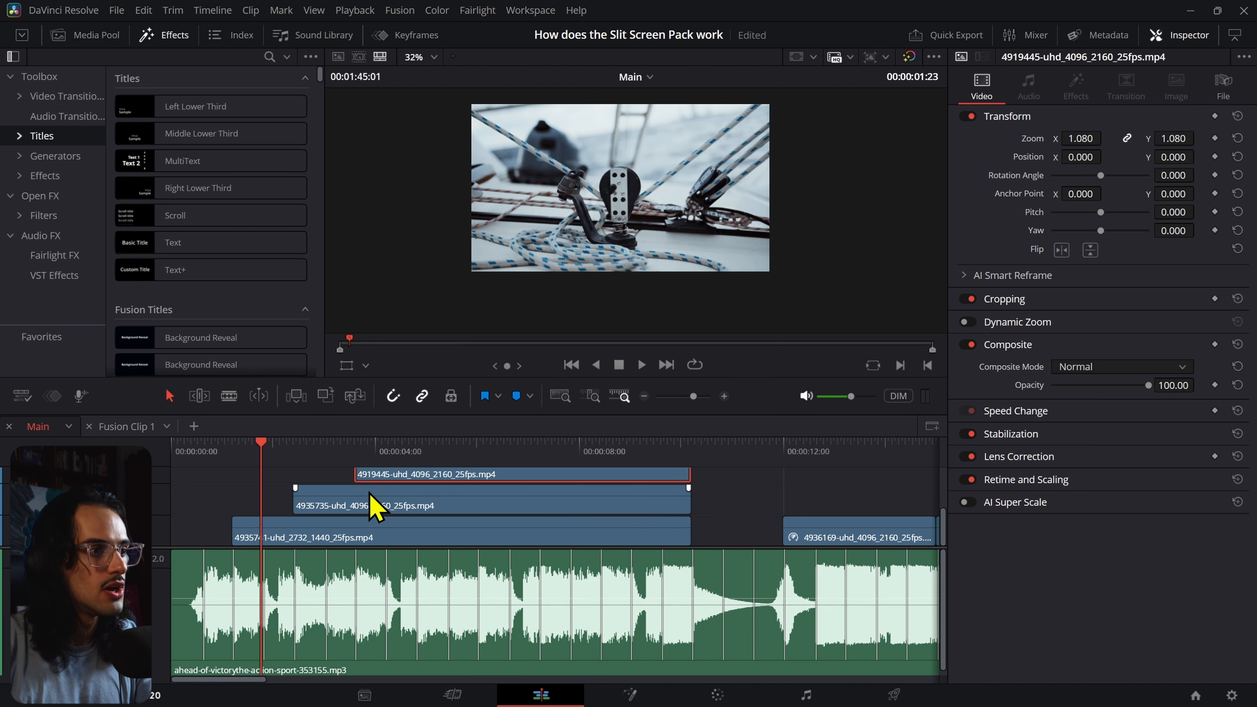
pyautogui.moveTo(406, 496); pyautogui.dragTo(405, 513)
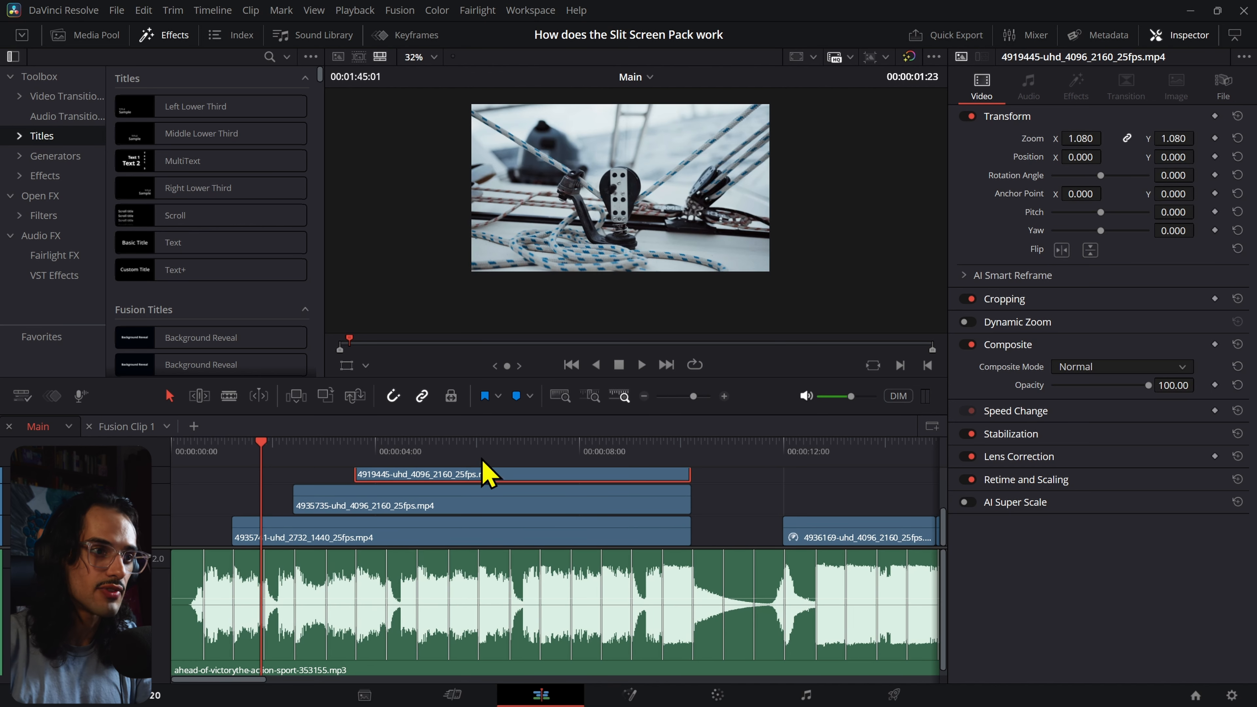
# - Select all the stacked clips of the first group and combine them into a new Fusion clip
pyautogui.click(494, 448)
pyautogui.click(709, 526)
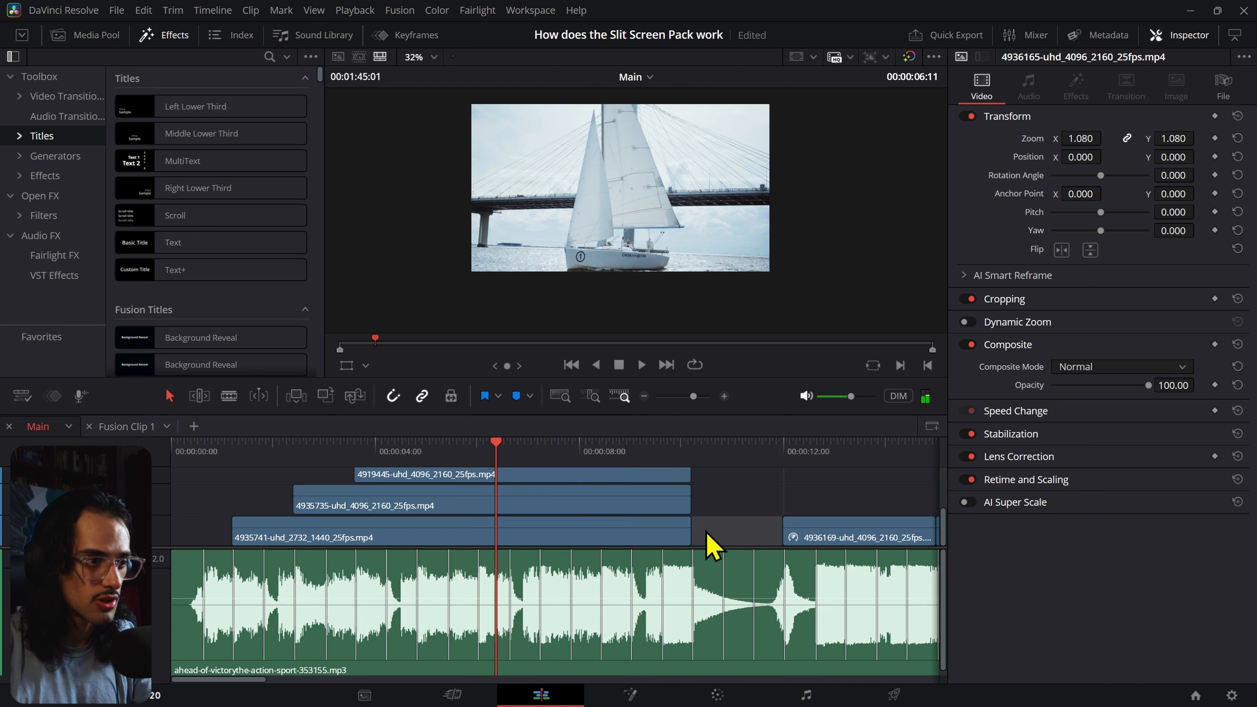
pyautogui.moveTo(709, 539); pyautogui.dragTo(619, 485)
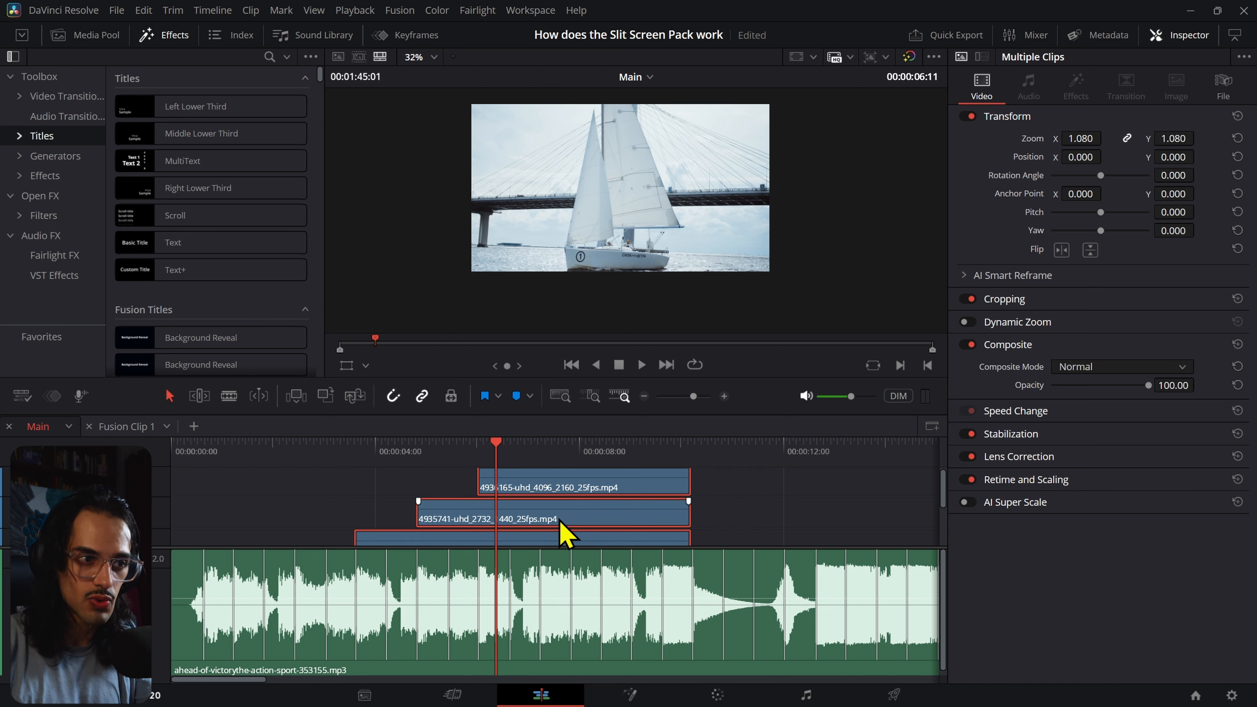
pyautogui.scroll(-2, 564, 524)
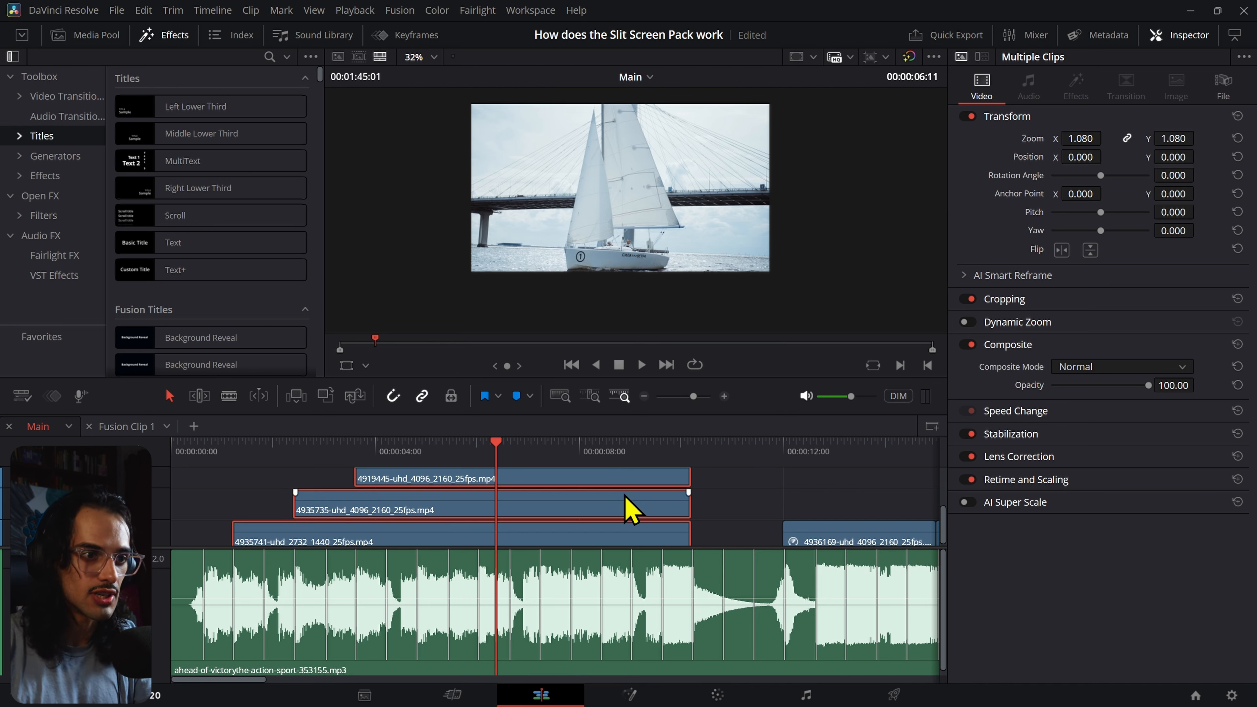
pyautogui.rightClick(623, 520)
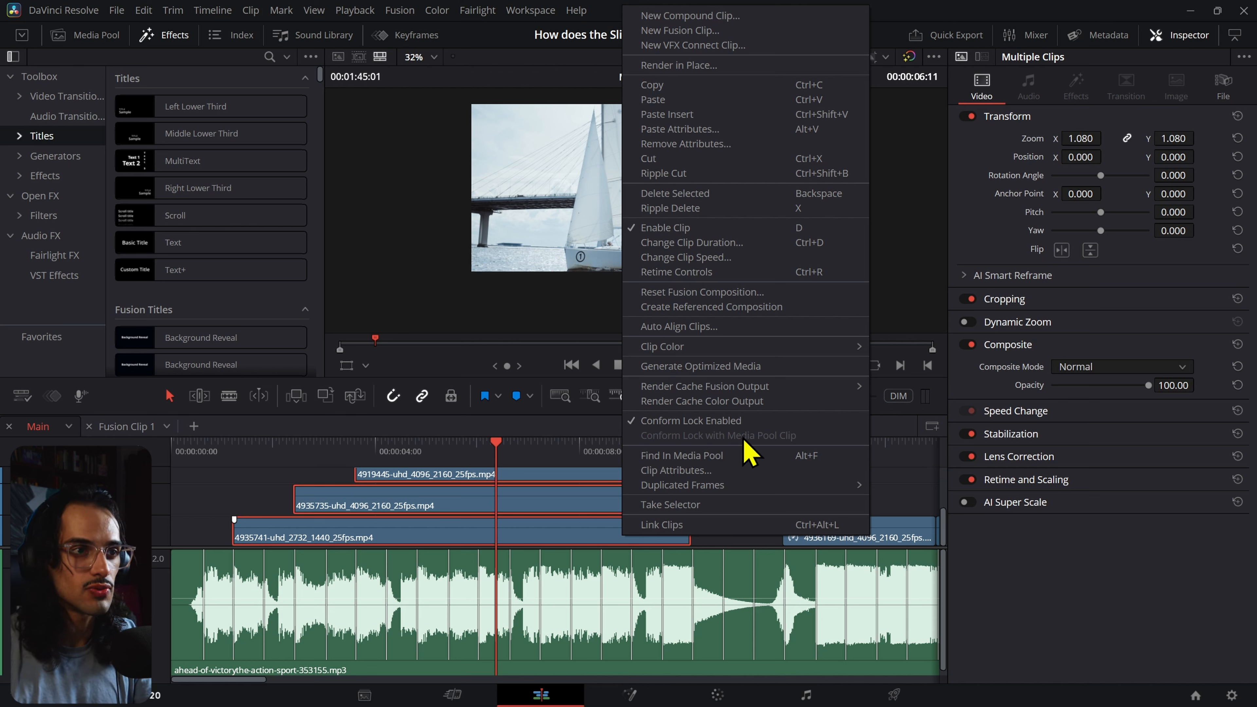
pyautogui.click(680, 30)
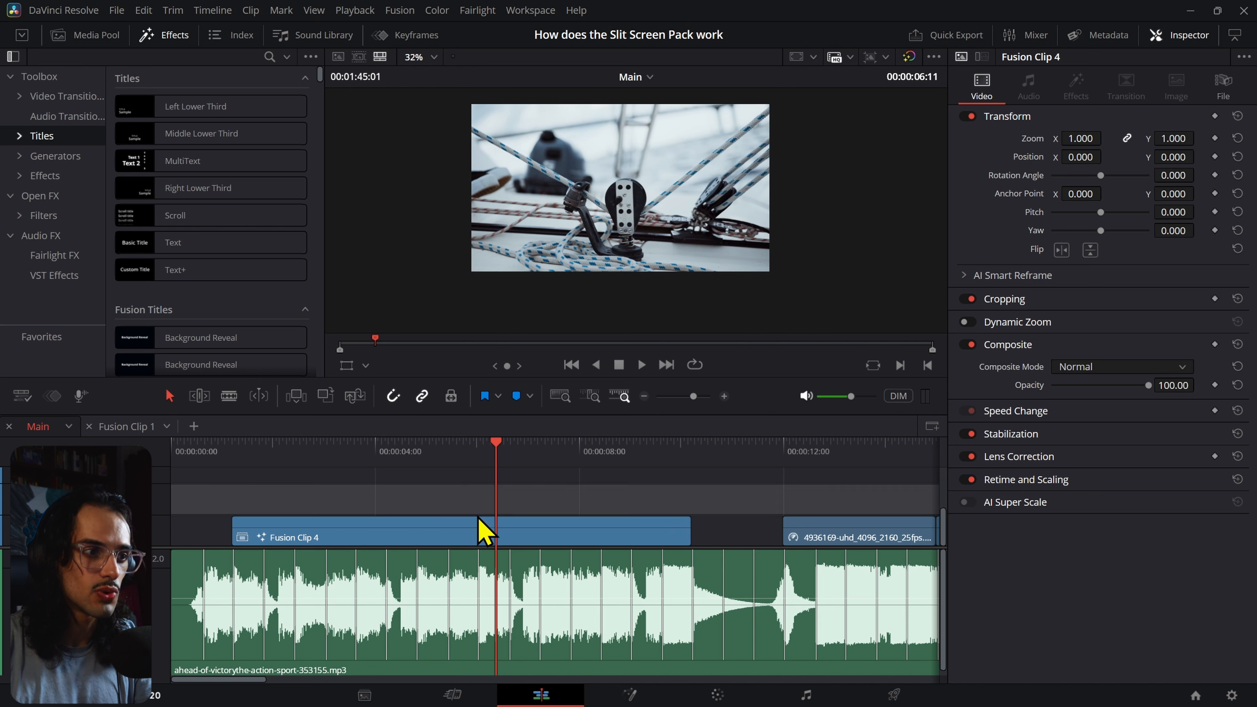
# - Move the playhead to about 00:00:02:20 in the new Fusion clip and open the SUALVI category of the Effects library
pyautogui.moveTo(491, 471); pyautogui.dragTo(308, 481)
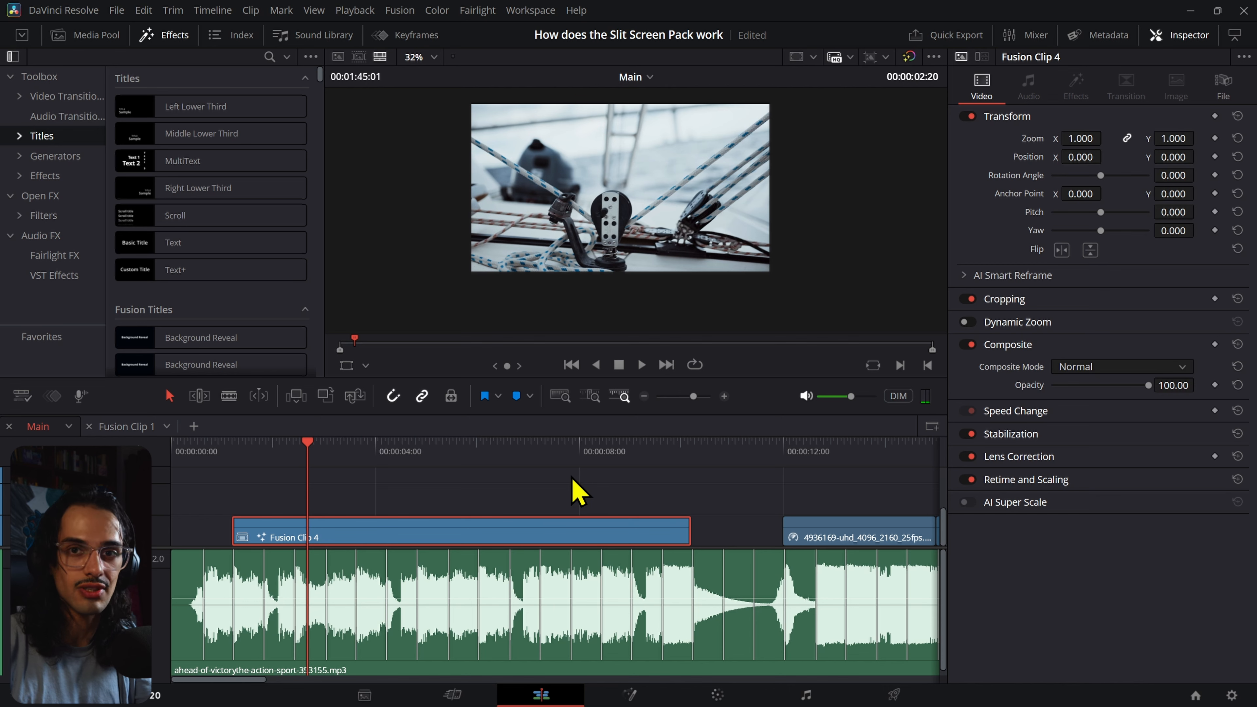
pyautogui.click(179, 42)
pyautogui.click(179, 42)
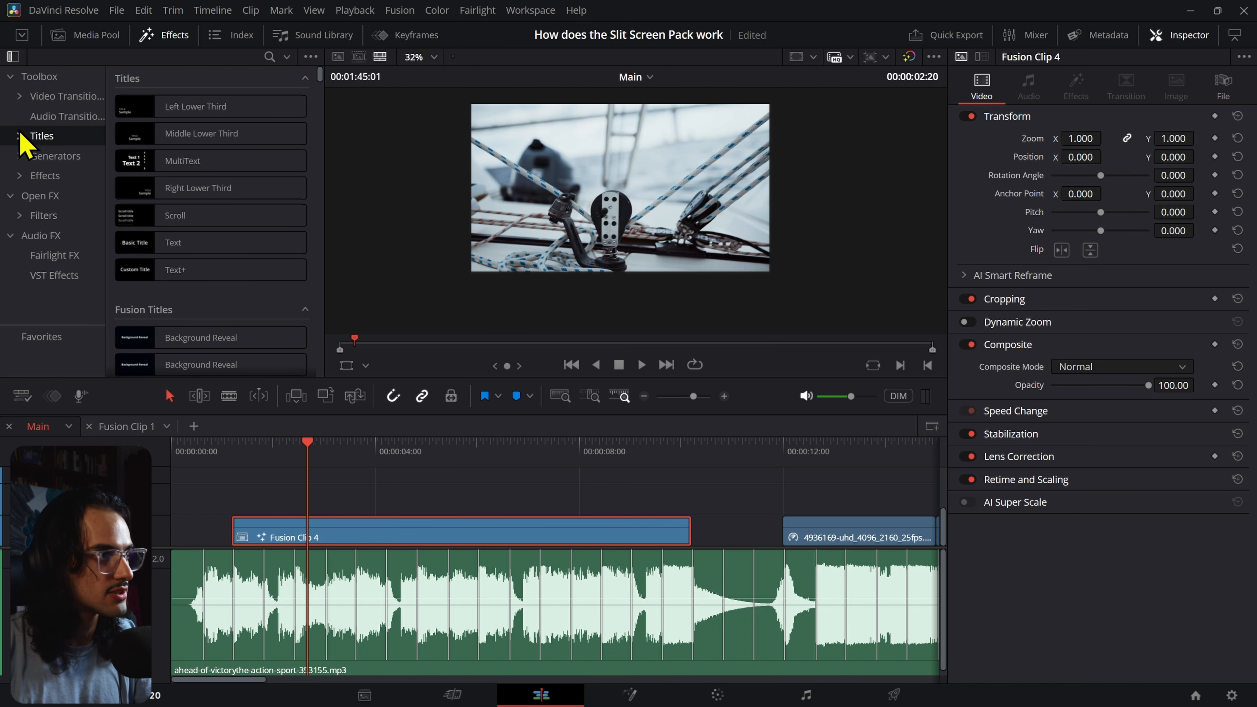
pyautogui.doubleClick(32, 174)
pyautogui.scroll(-3, 60, 223)
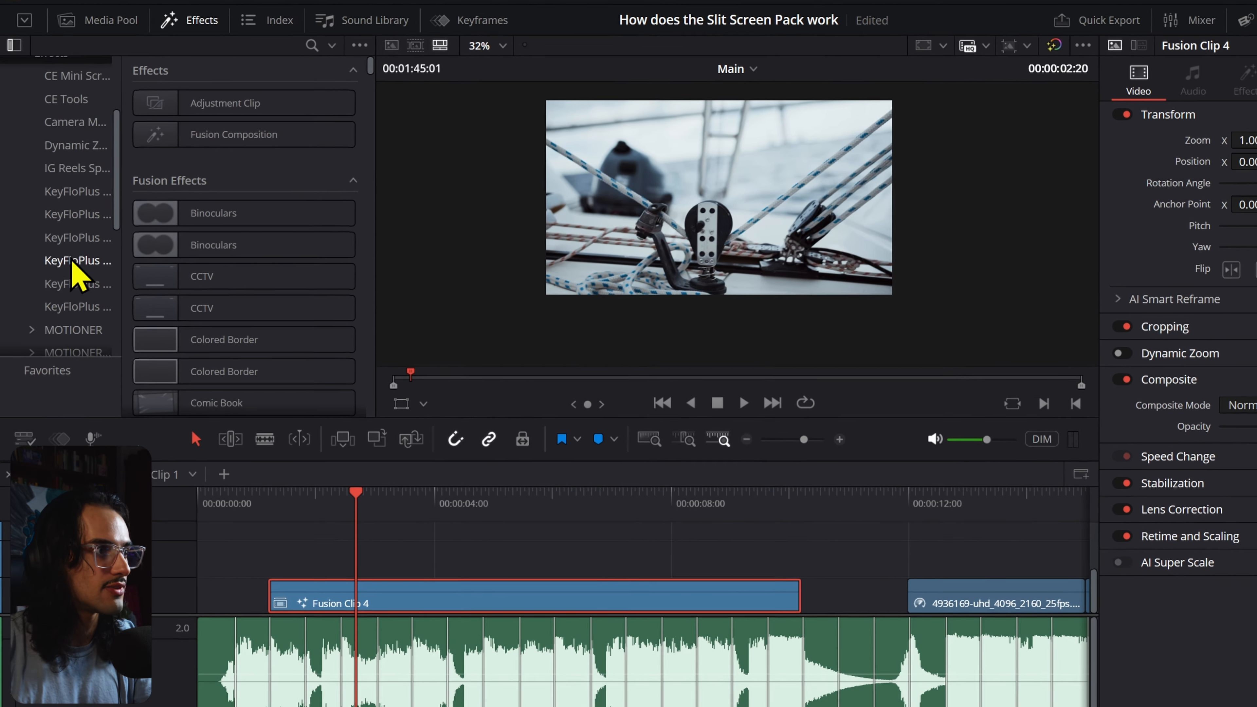
pyautogui.scroll(-5, 72, 265)
pyautogui.doubleClick(54, 211)
pyautogui.scroll(-3, 54, 213)
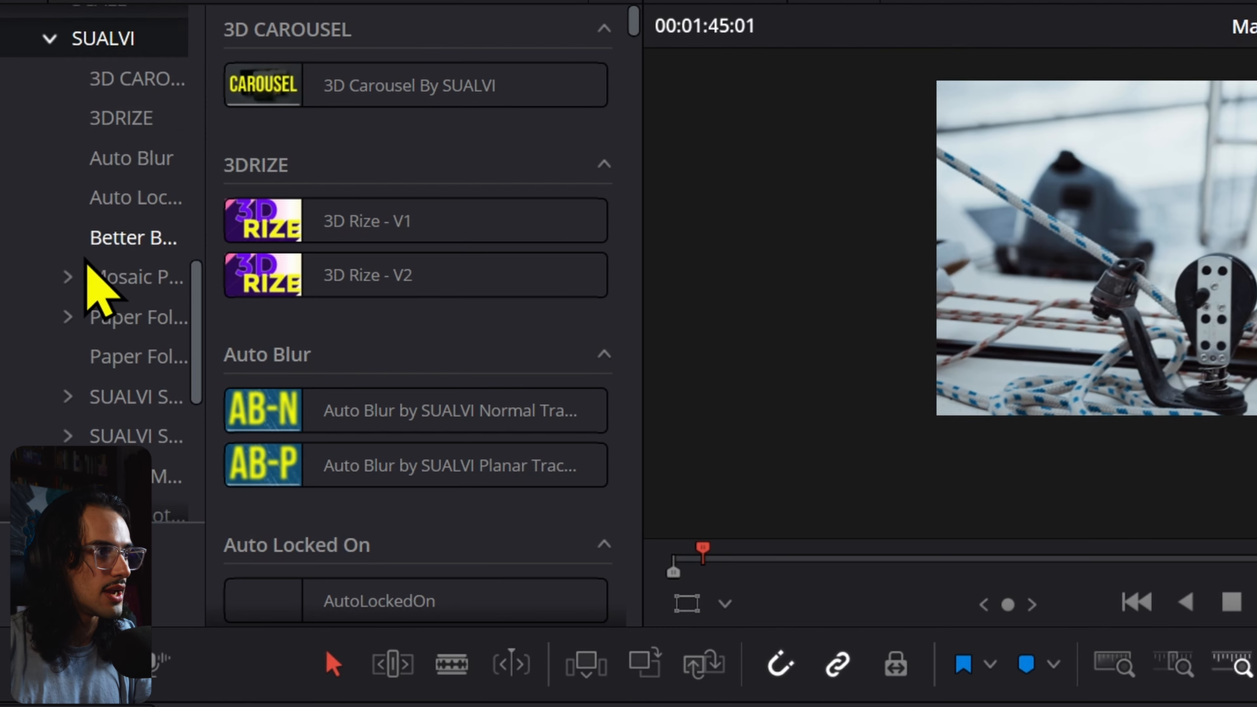
# - Widen the category list and browse the templates of the first SUALVI Split Screen pack, and open the second pack
pyautogui.scroll(-2, 85, 261)
pyautogui.click(136, 361)
pyautogui.moveTo(203, 354); pyautogui.dragTo(252, 327)
pyautogui.click(222, 321)
pyautogui.scroll(-10, 510, 393)
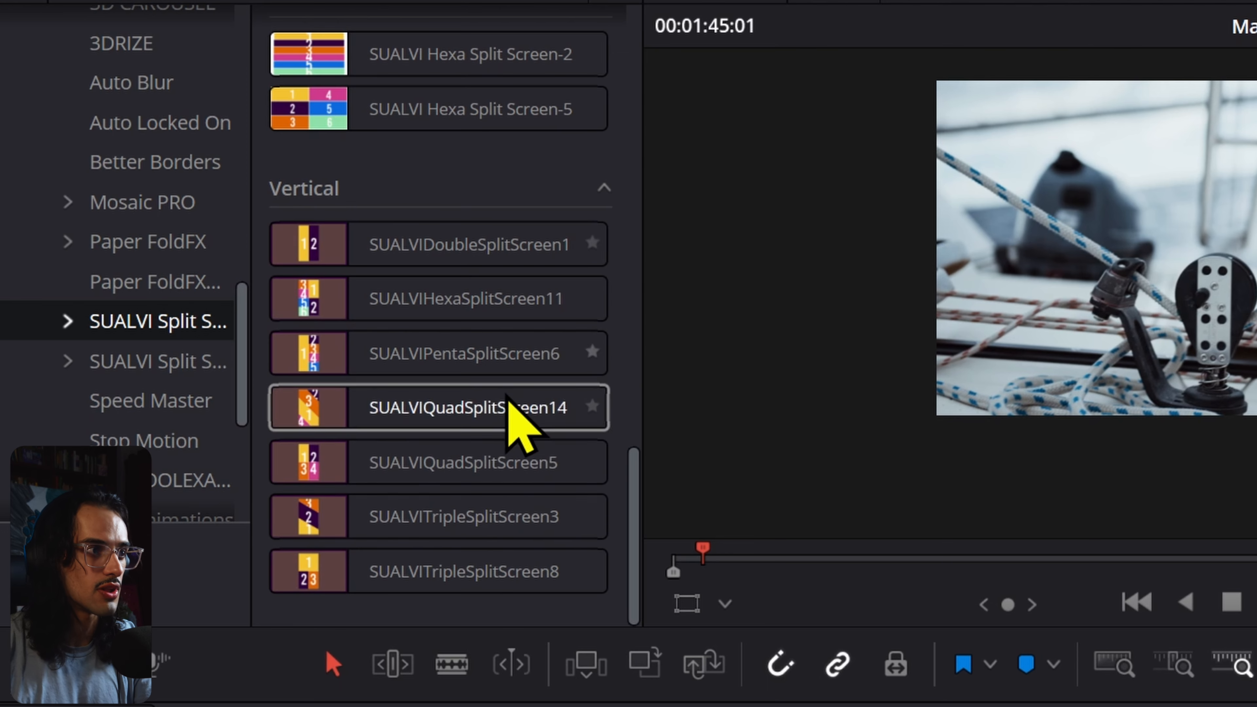
pyautogui.scroll(10, 512, 496)
pyautogui.click(146, 359)
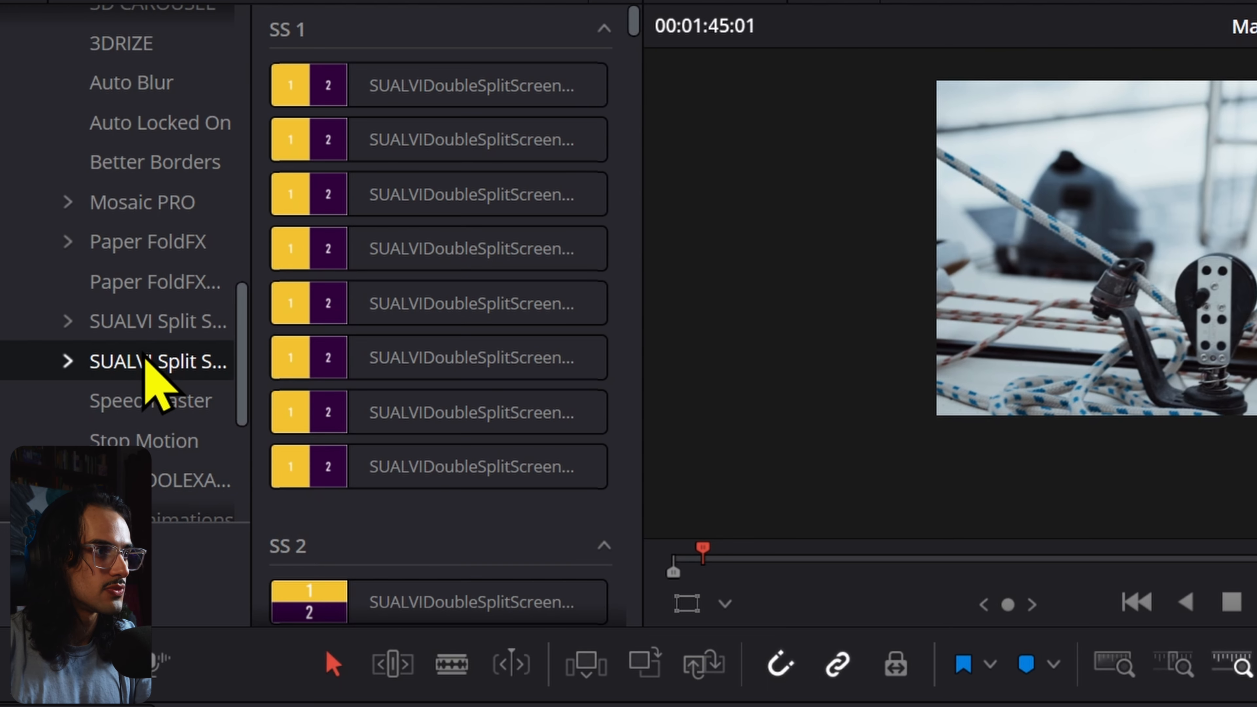
# - Expand the Stills category of the second SUALVI Split Screen pack, widen the category list and browse its templates
pyautogui.click(146, 359)
pyautogui.scroll(-3, 155, 373)
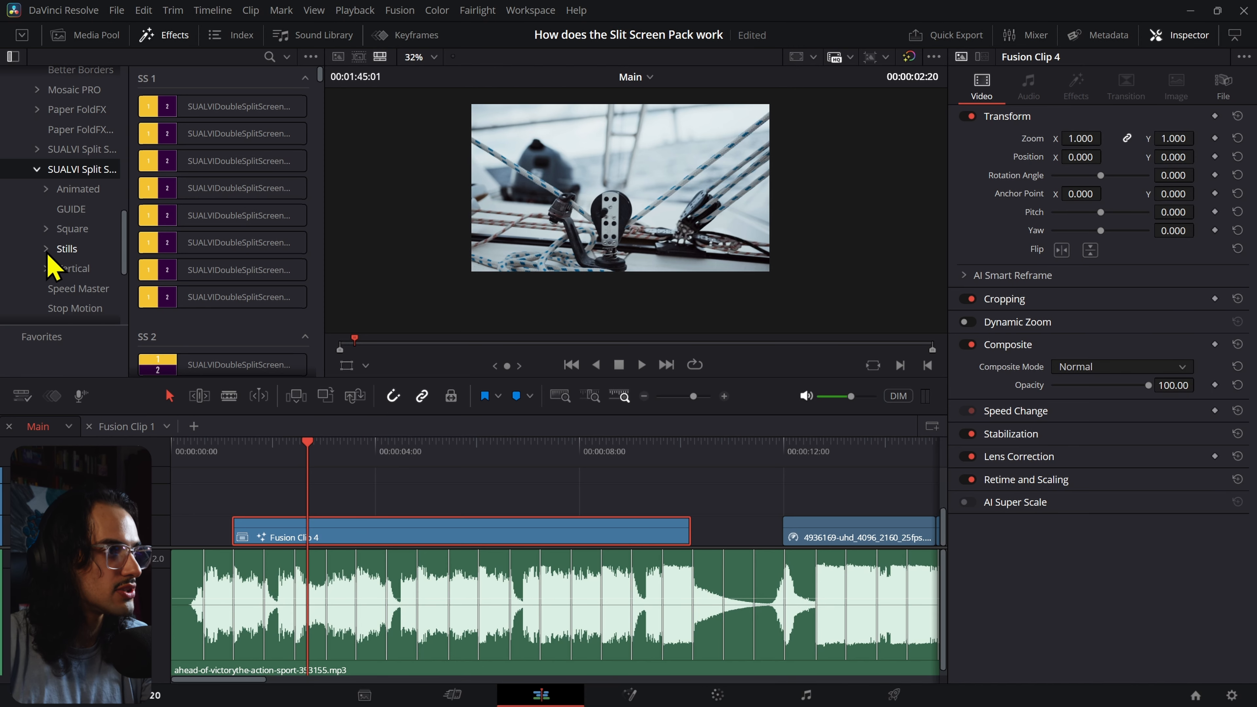
pyautogui.click(47, 249)
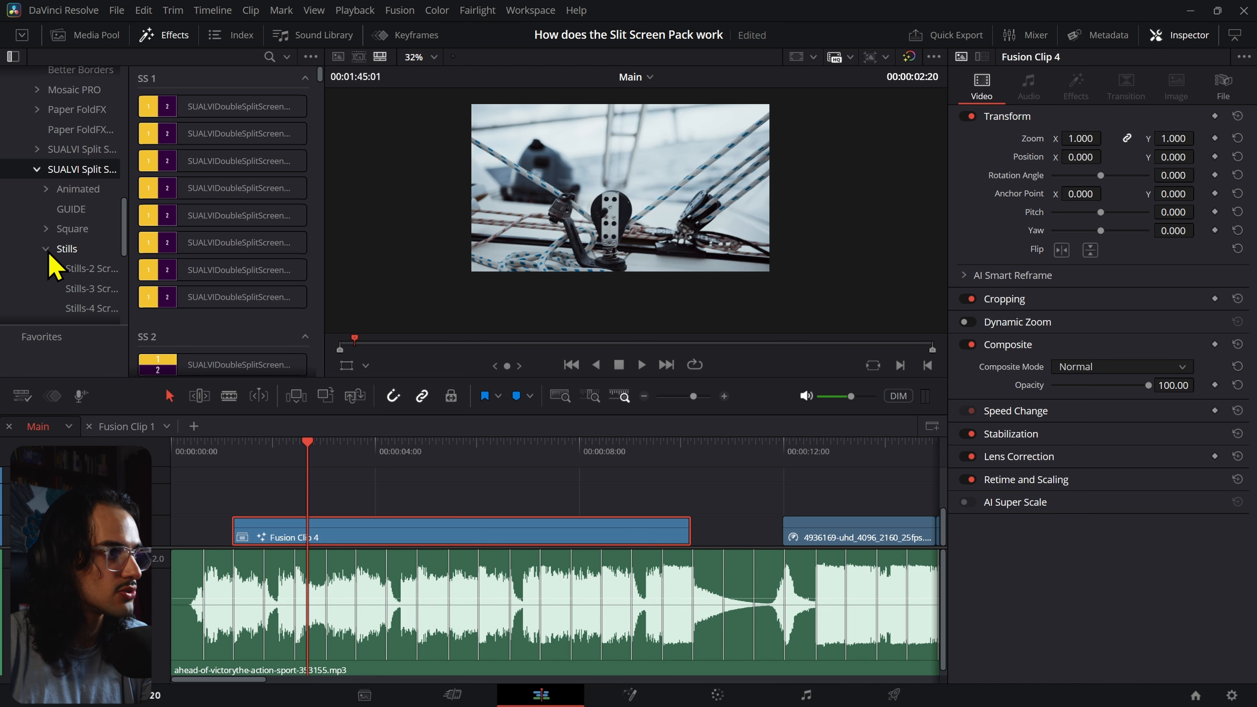
pyautogui.click(46, 250)
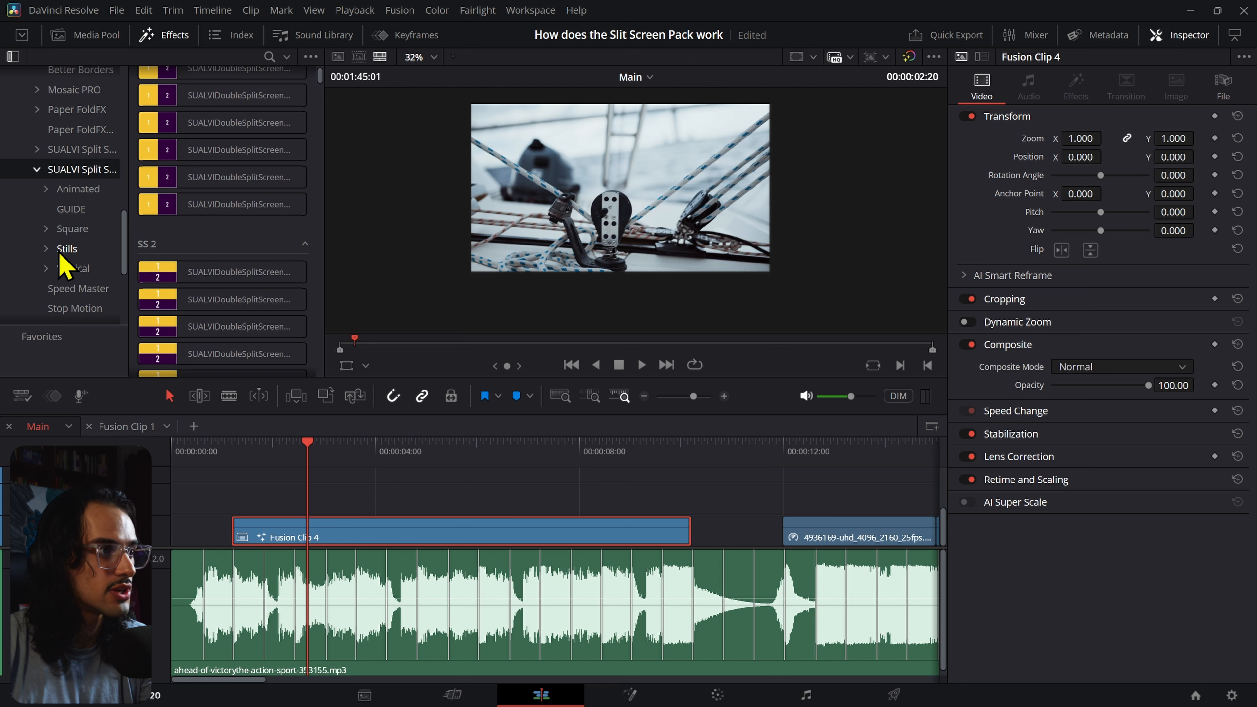
pyautogui.click(59, 250)
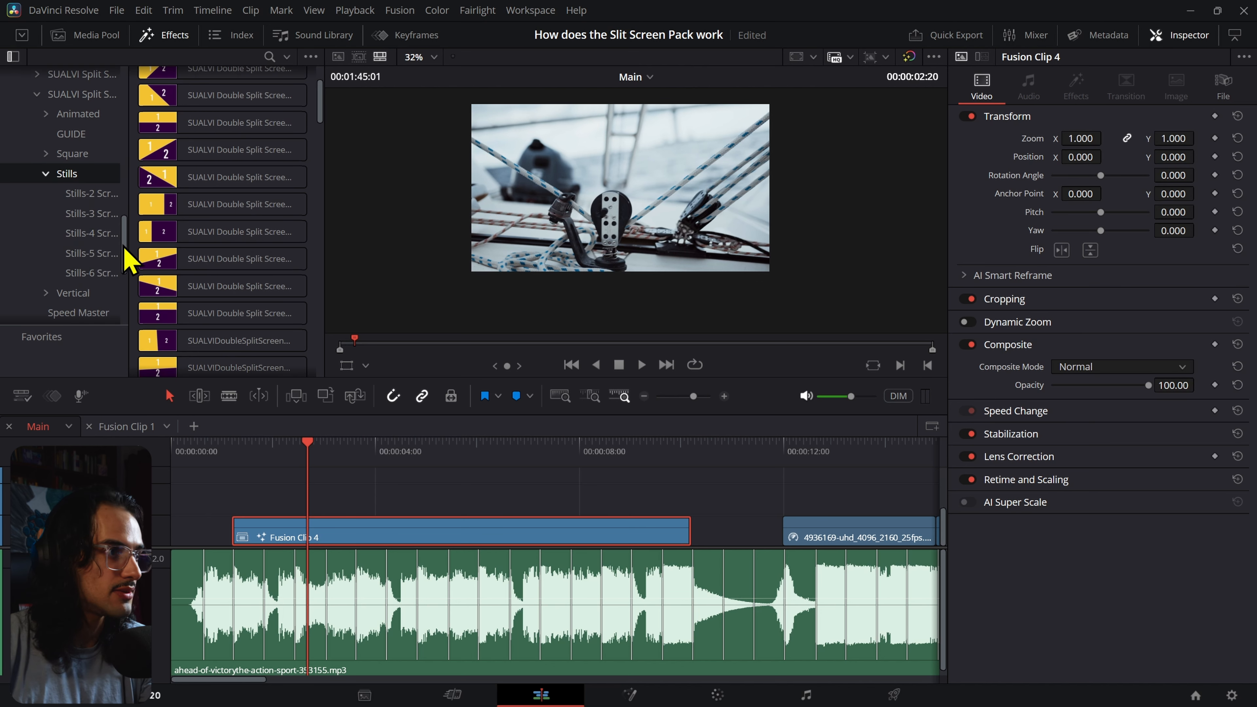
pyautogui.moveTo(125, 244); pyautogui.dragTo(138, 245)
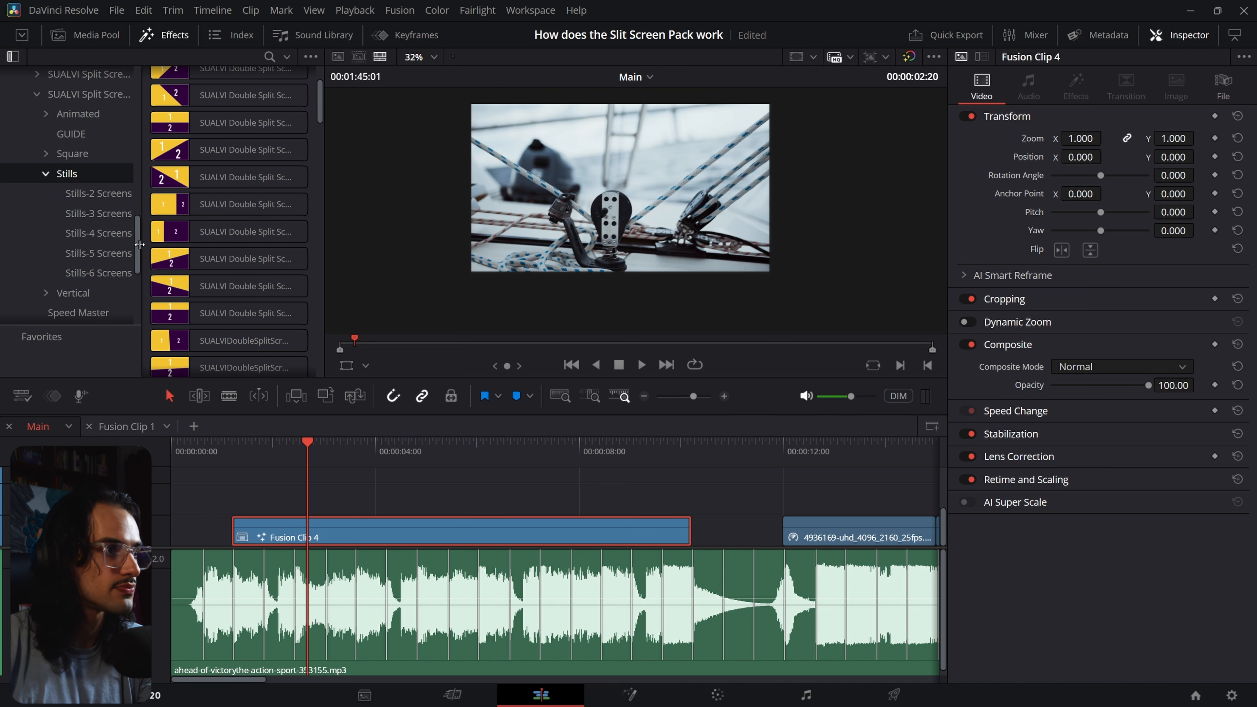
pyautogui.scroll(-5, 227, 203)
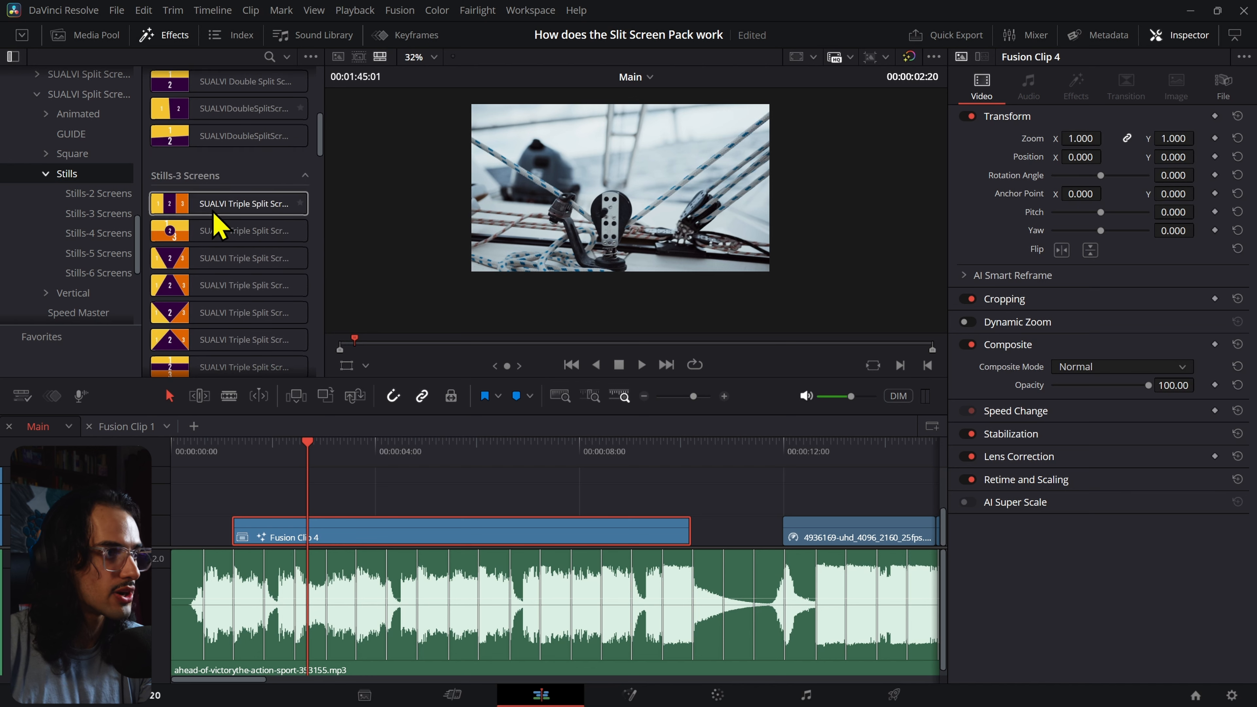
# - Apply the fourth SUALVI Penta Split Screen template from Stills-5 Screens to Fusion Clip 4
pyautogui.click(111, 258)
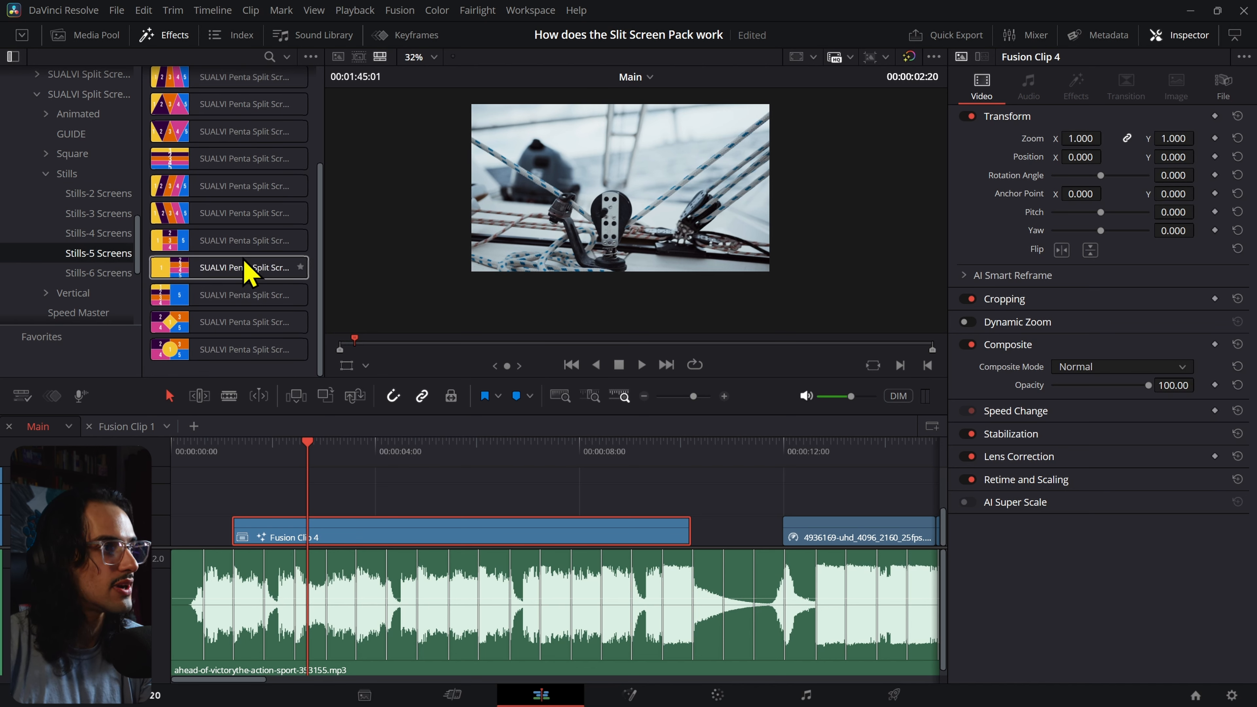
pyautogui.scroll(3, 247, 269)
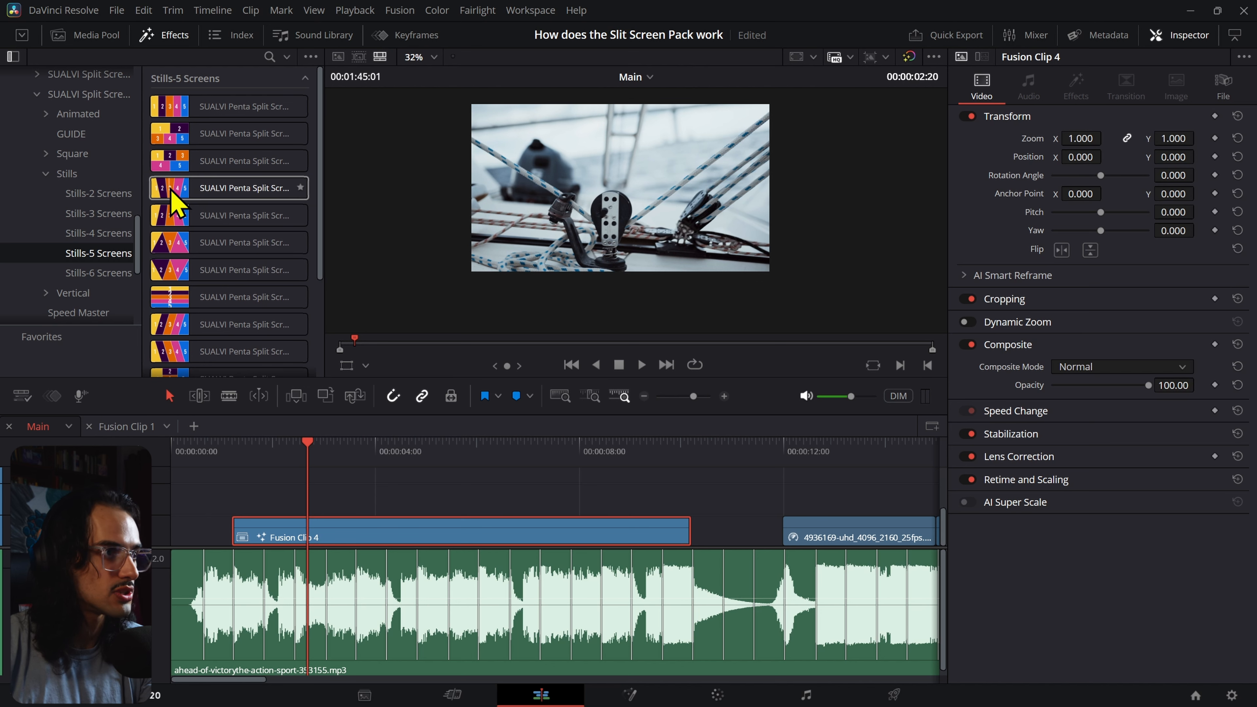
pyautogui.moveTo(185, 197); pyautogui.dragTo(324, 534)
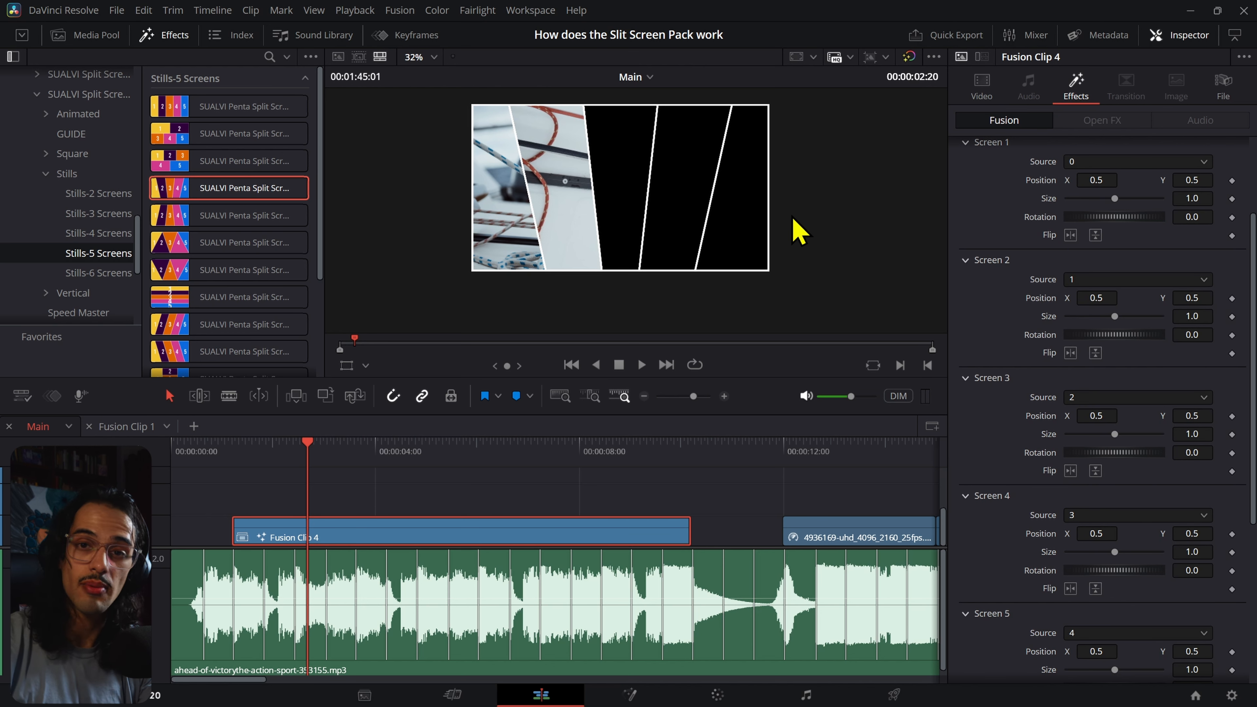
# - Set the split screen's border width to 0.0 to remove the white borders between the panels
pyautogui.scroll(-6, 1035, 468)
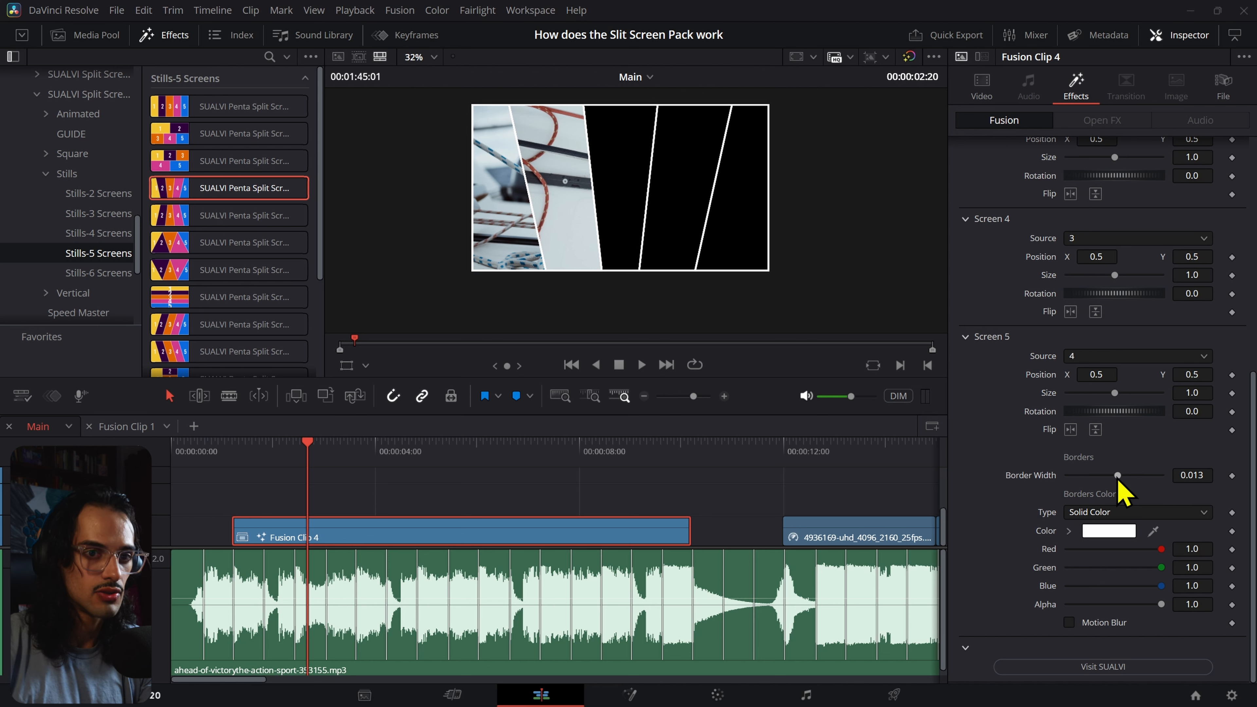
pyautogui.moveTo(1124, 494); pyautogui.dragTo(1122, 494)
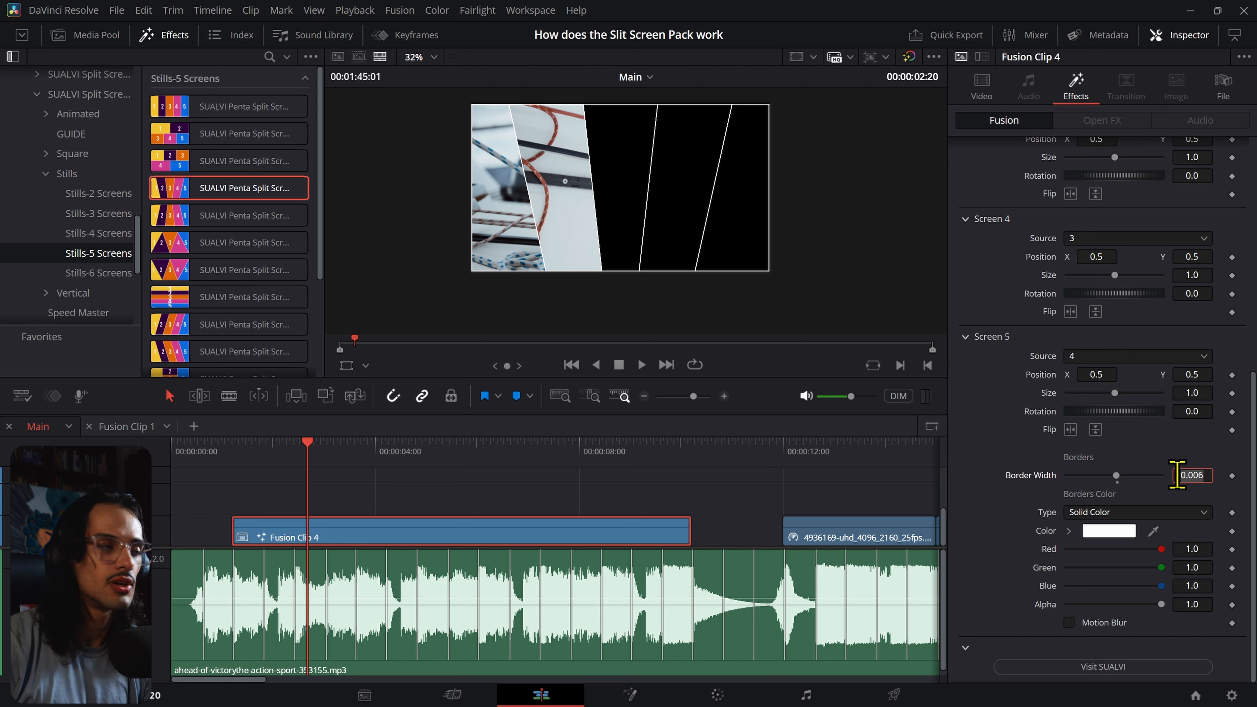
pyautogui.press('Tab')
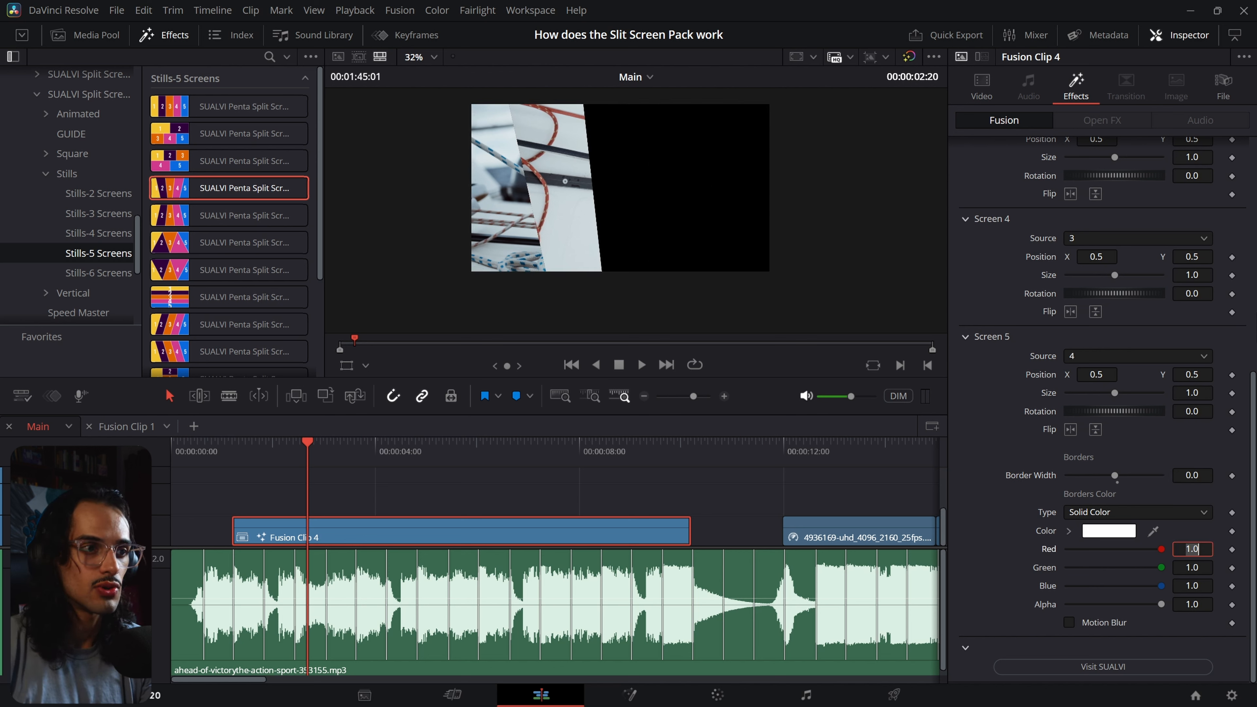
pyautogui.doubleClick(1043, 480)
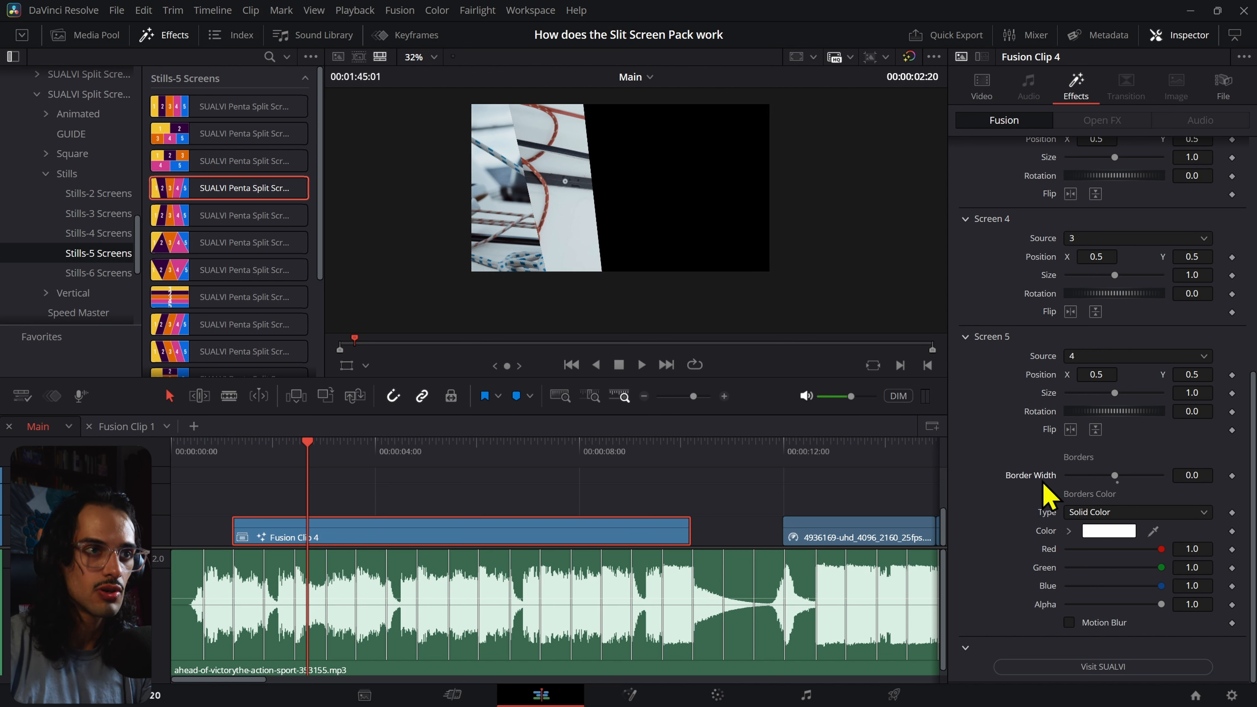
pyautogui.hotkey('ctrl', 'z')
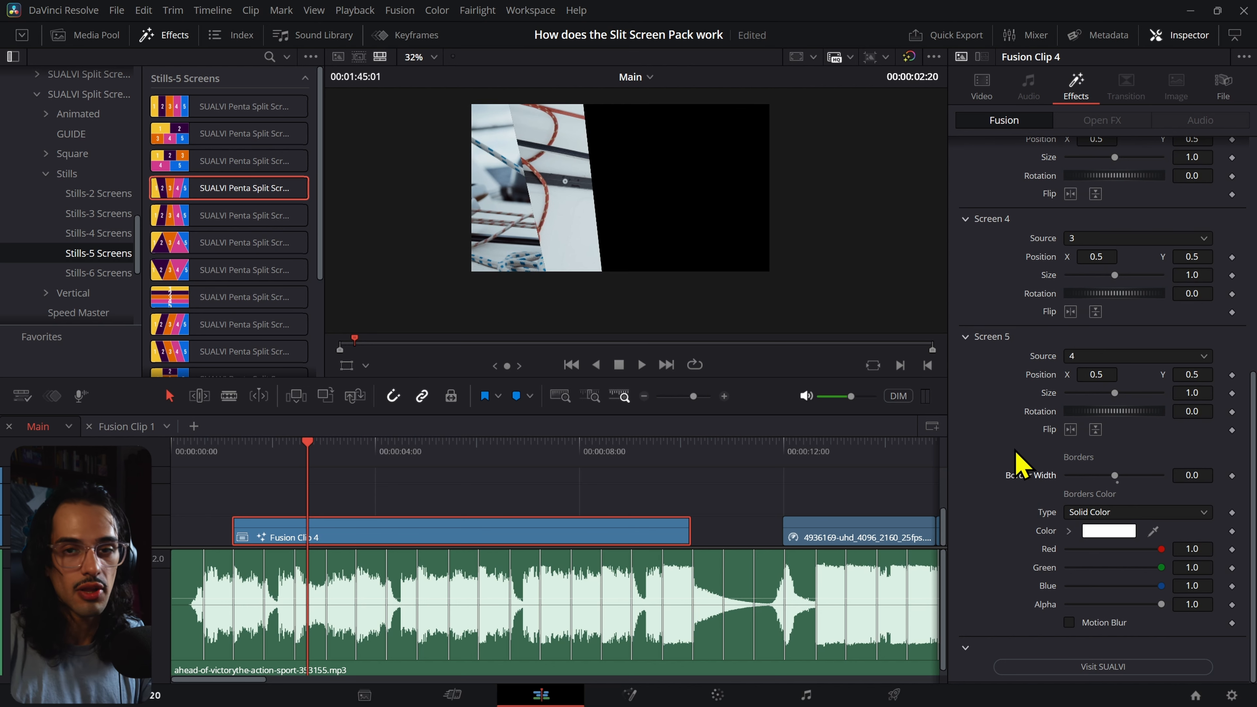
# - Preview the split screen at 00:00:07:19 and shift Screen 1 to an X position of 0.147 at about 00:00:02:11
pyautogui.moveTo(301, 450); pyautogui.dragTo(562, 491)
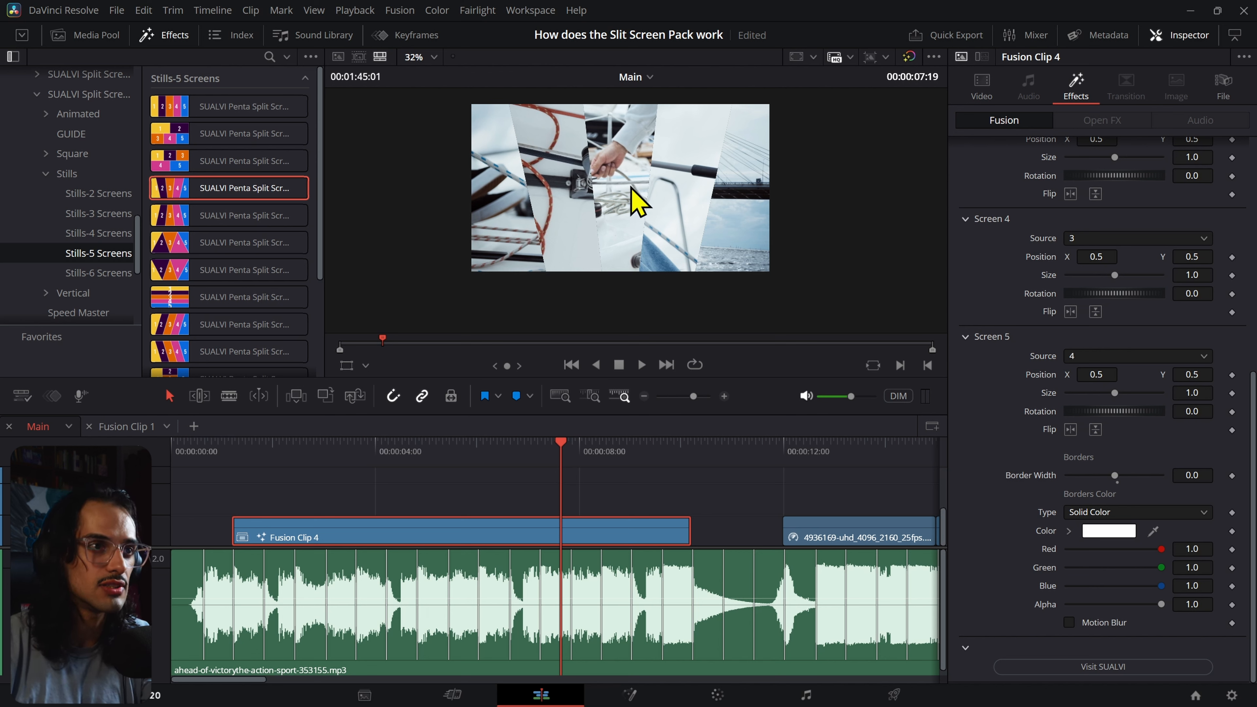
pyautogui.scroll(-2, 639, 203)
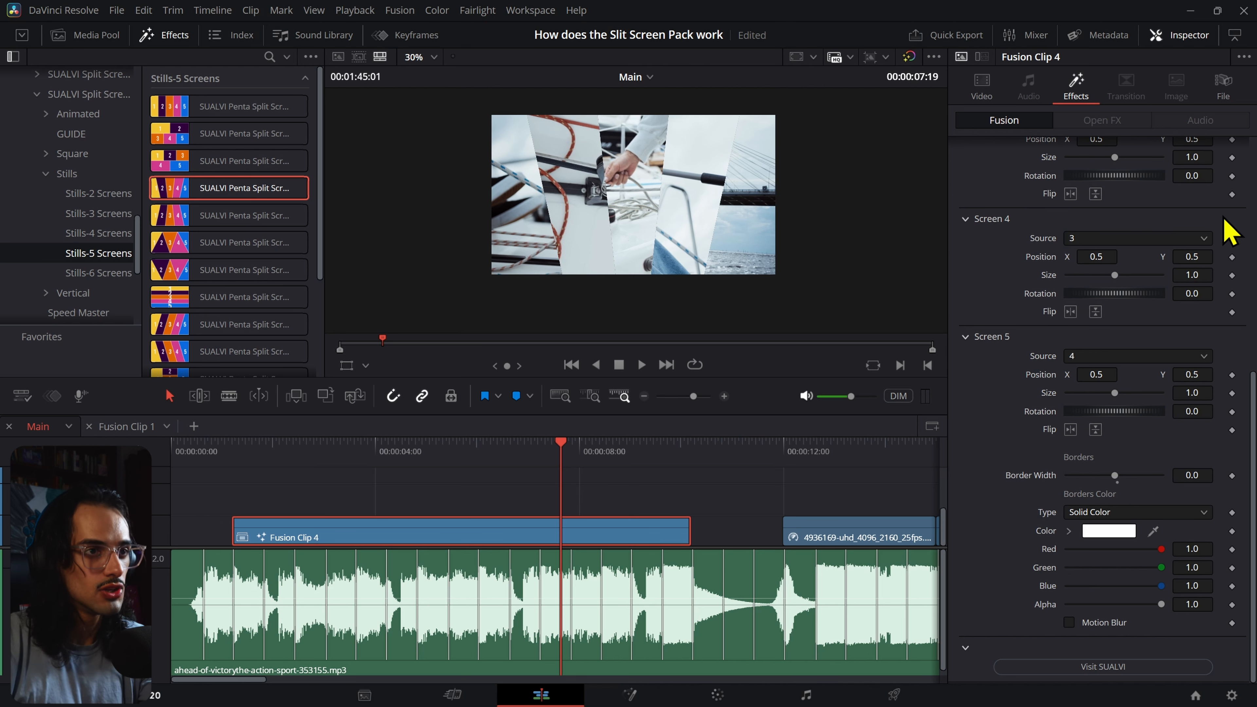
pyautogui.scroll(4, 1227, 232)
pyautogui.scroll(3, 1048, 149)
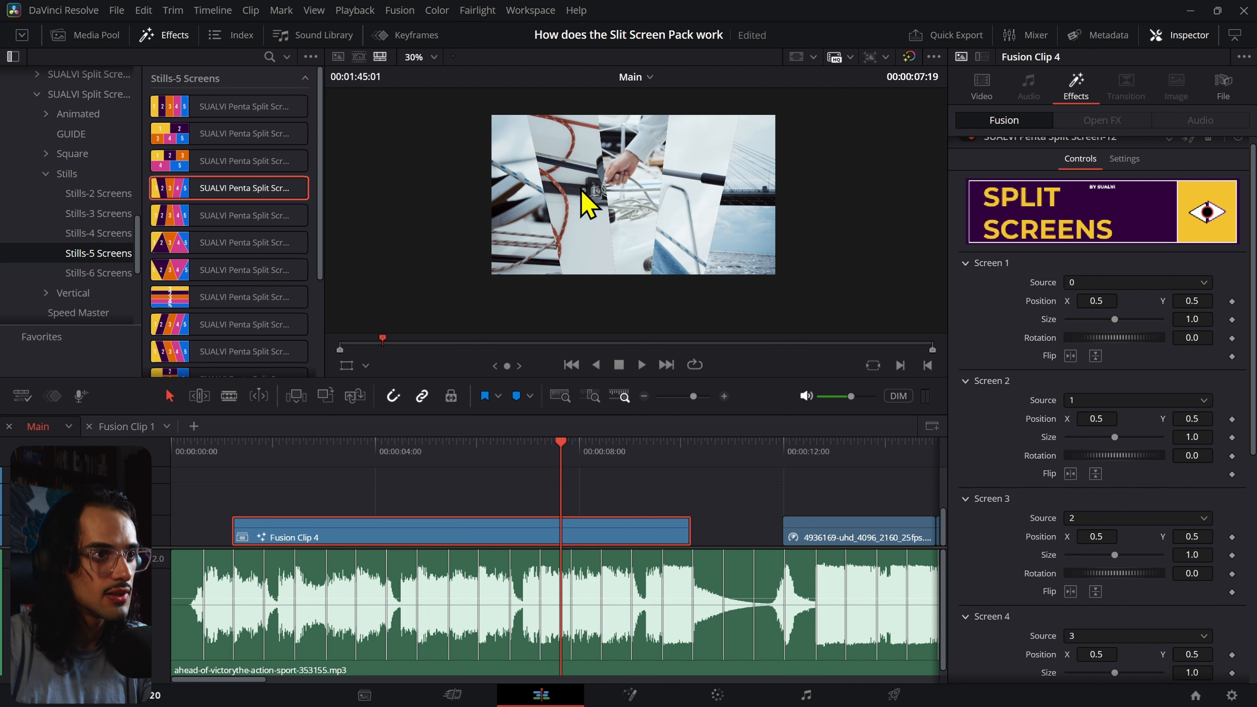
pyautogui.moveTo(434, 453); pyautogui.dragTo(291, 448)
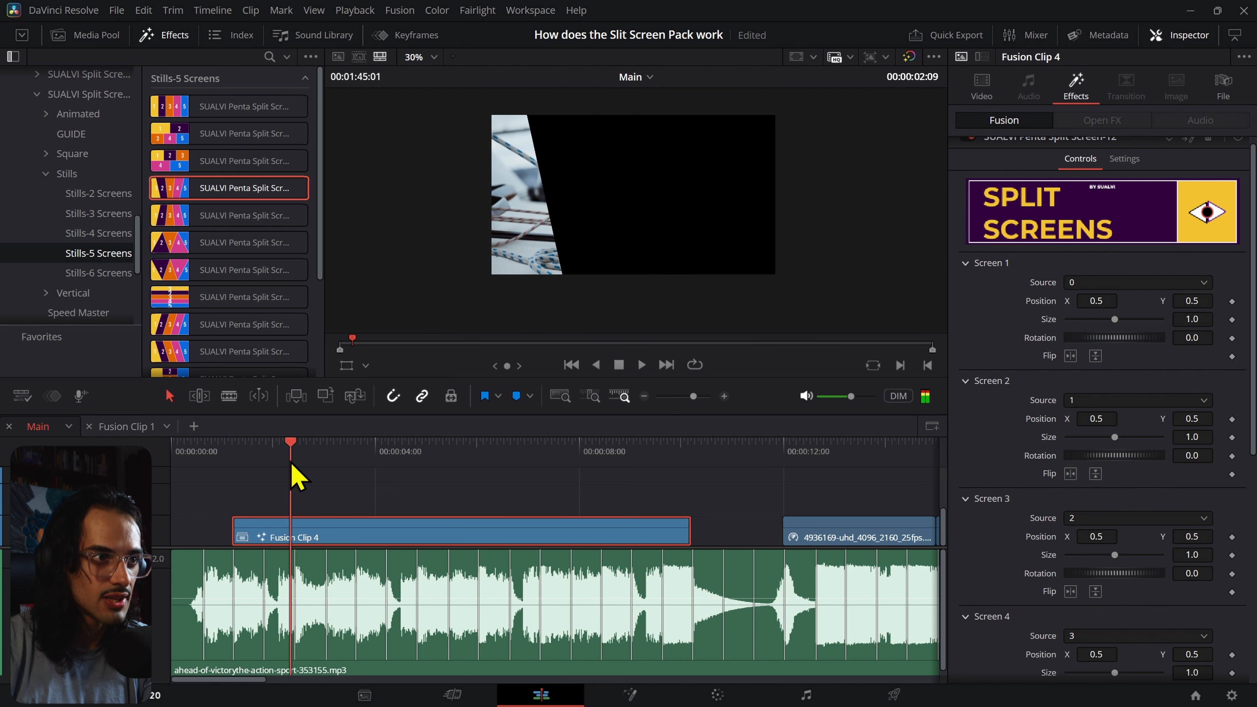
pyautogui.moveTo(1096, 301)
pyautogui.mouseDown()
pyautogui.moveTo(898, 300)
pyautogui.moveTo(1092, 310)
pyautogui.mouseUp()
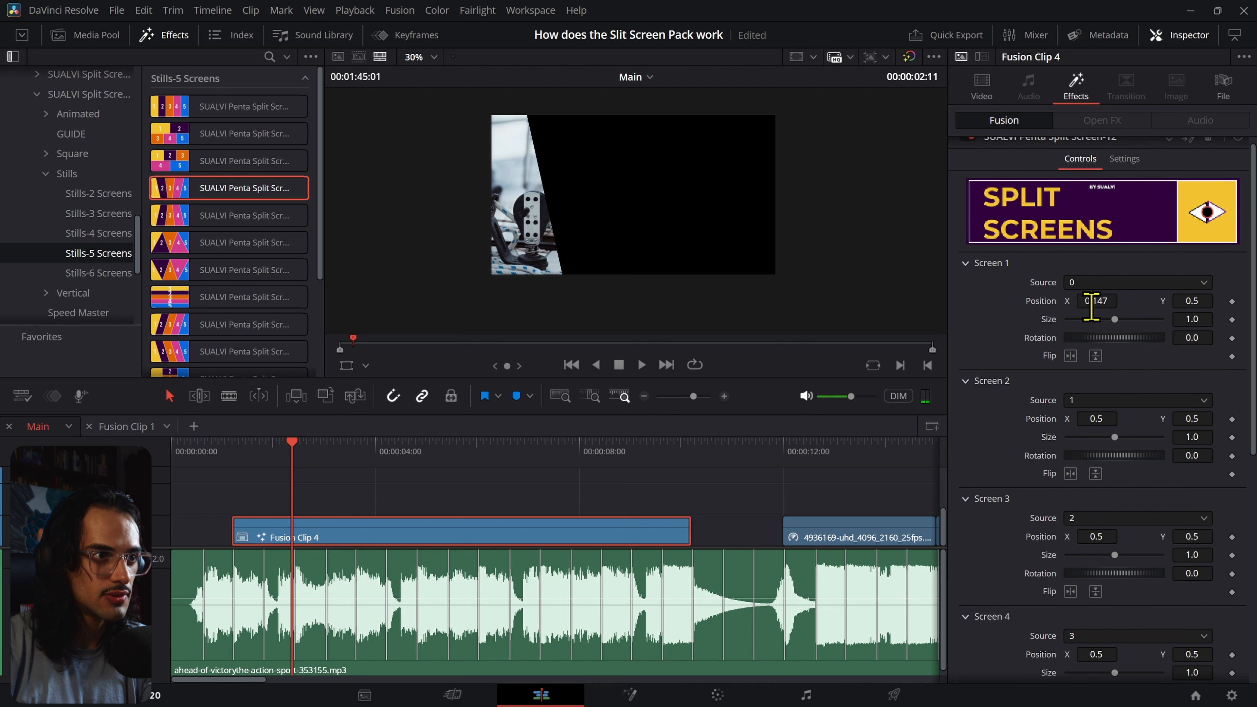
# - Preview the split screen up to 00:00:02:24 and open Fusion Clip 4 in its own timeline
pyautogui.moveTo(223, 457); pyautogui.dragTo(316, 456)
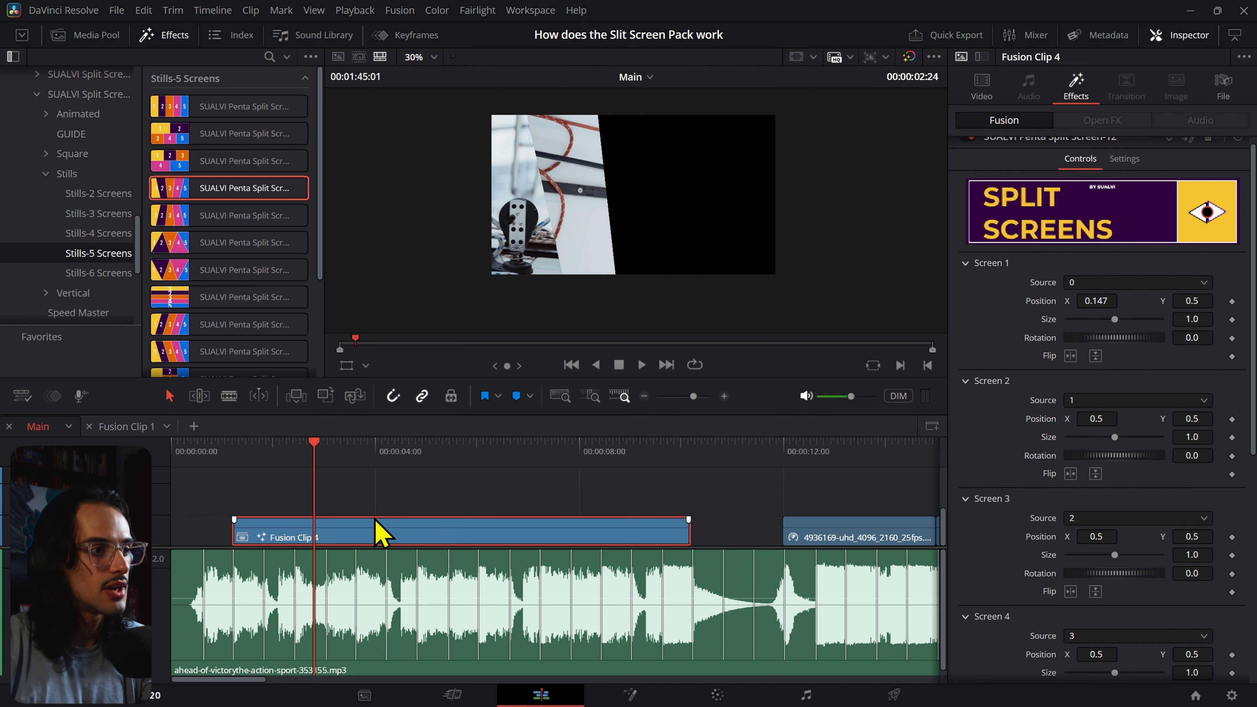
pyautogui.rightClick(349, 539)
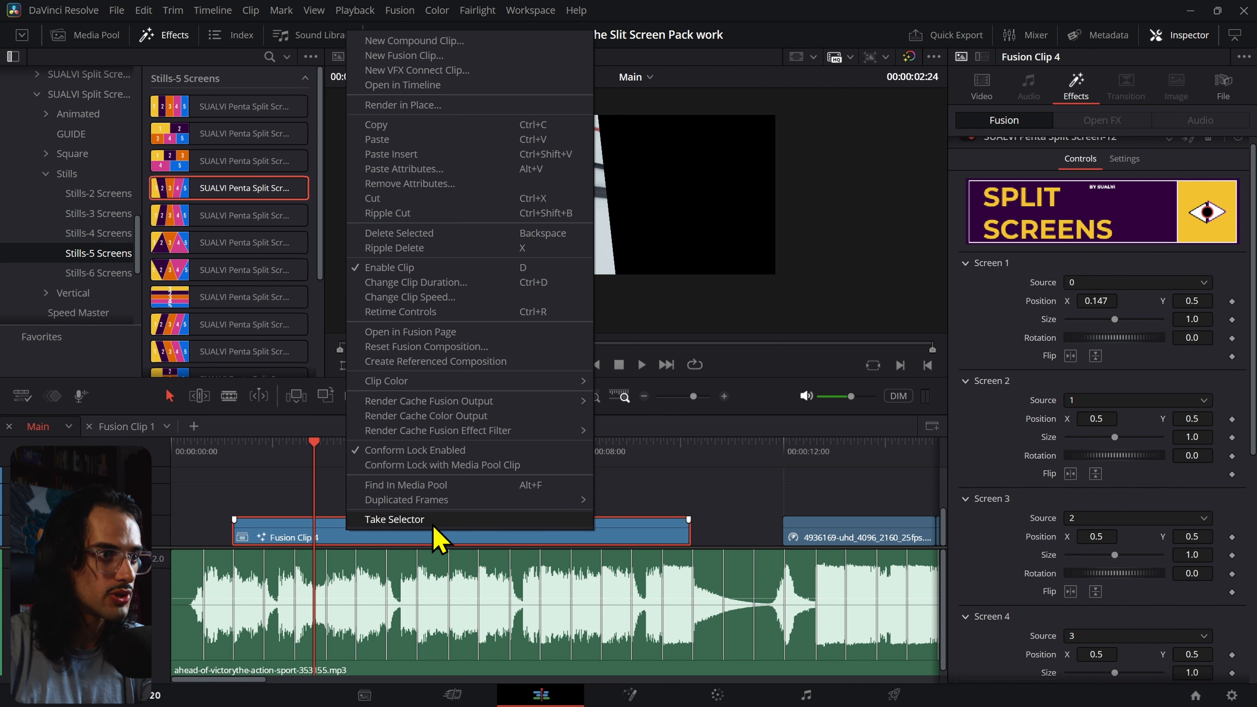
pyautogui.click(417, 91)
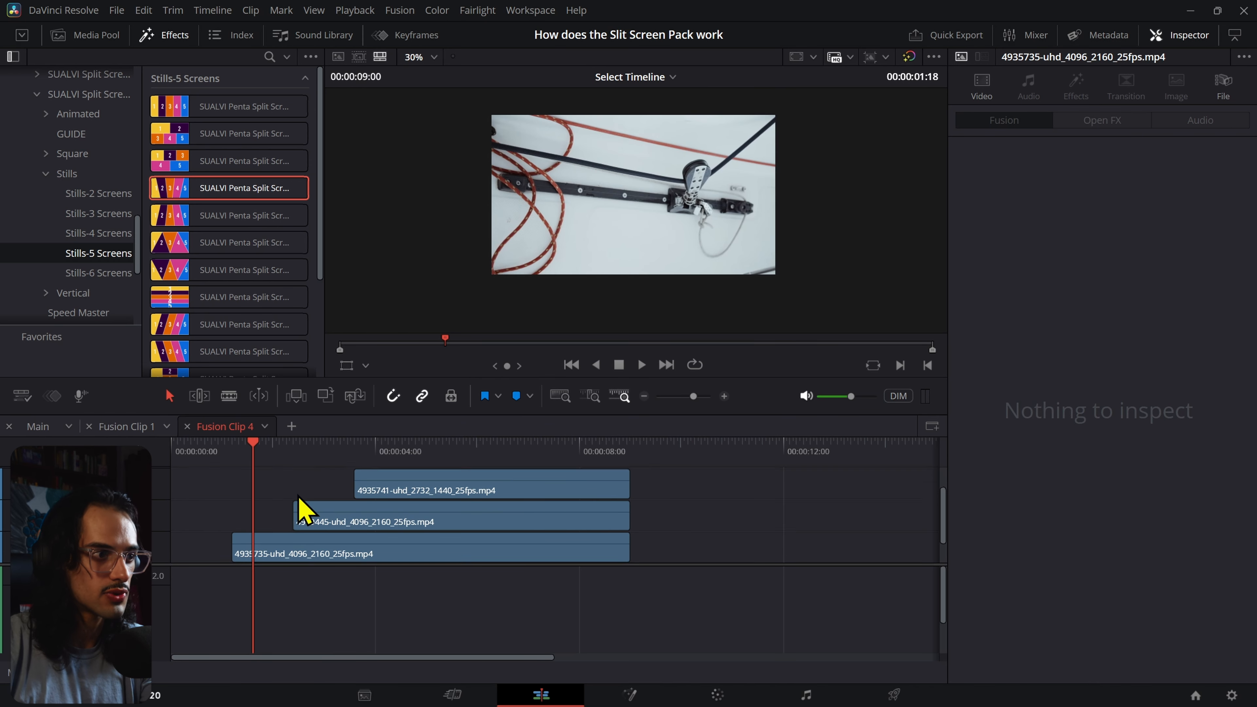
# - Select the lowest clip, 4935741, at 00:00:00:24 and stabilize it in Perspective mode
pyautogui.click(212, 457)
pyautogui.click(246, 555)
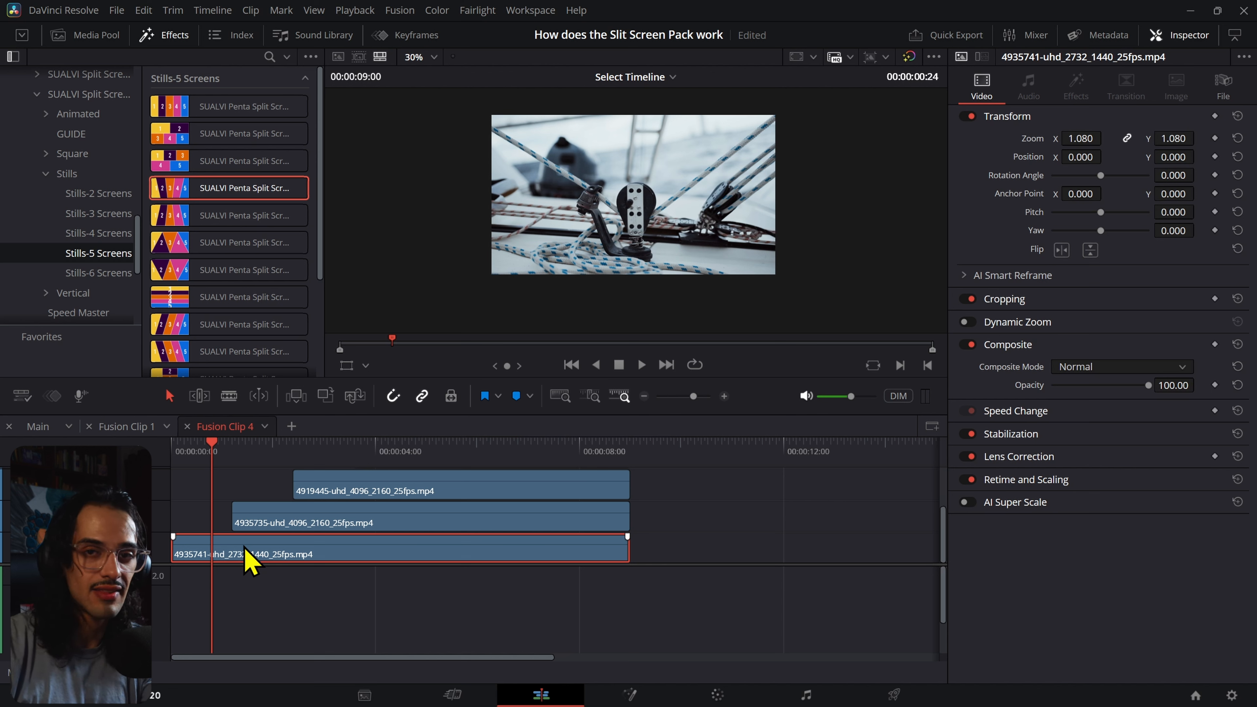
pyautogui.click(1019, 435)
pyautogui.click(1080, 457)
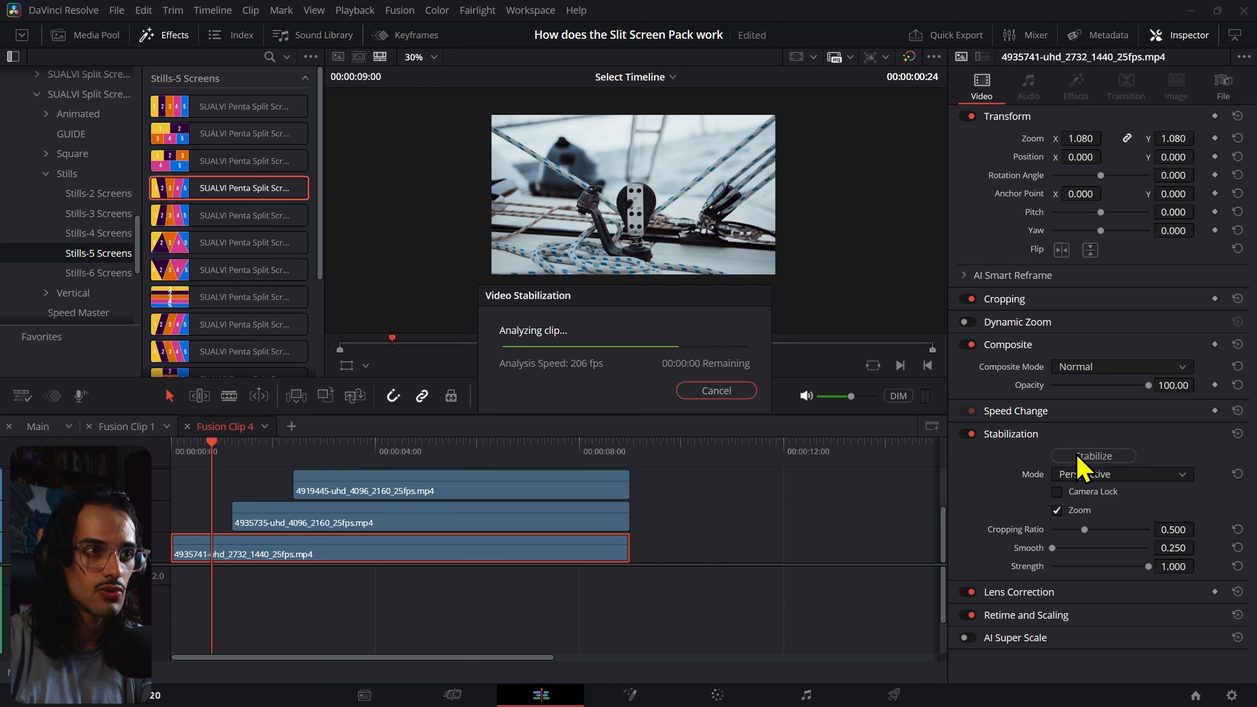
# - Open the lowest clip on the Fusion page, go to frame 0 and add a Tracker node after MediaIn1
pyautogui.moveTo(180, 458); pyautogui.dragTo(220, 459)
pyautogui.rightClick(221, 544)
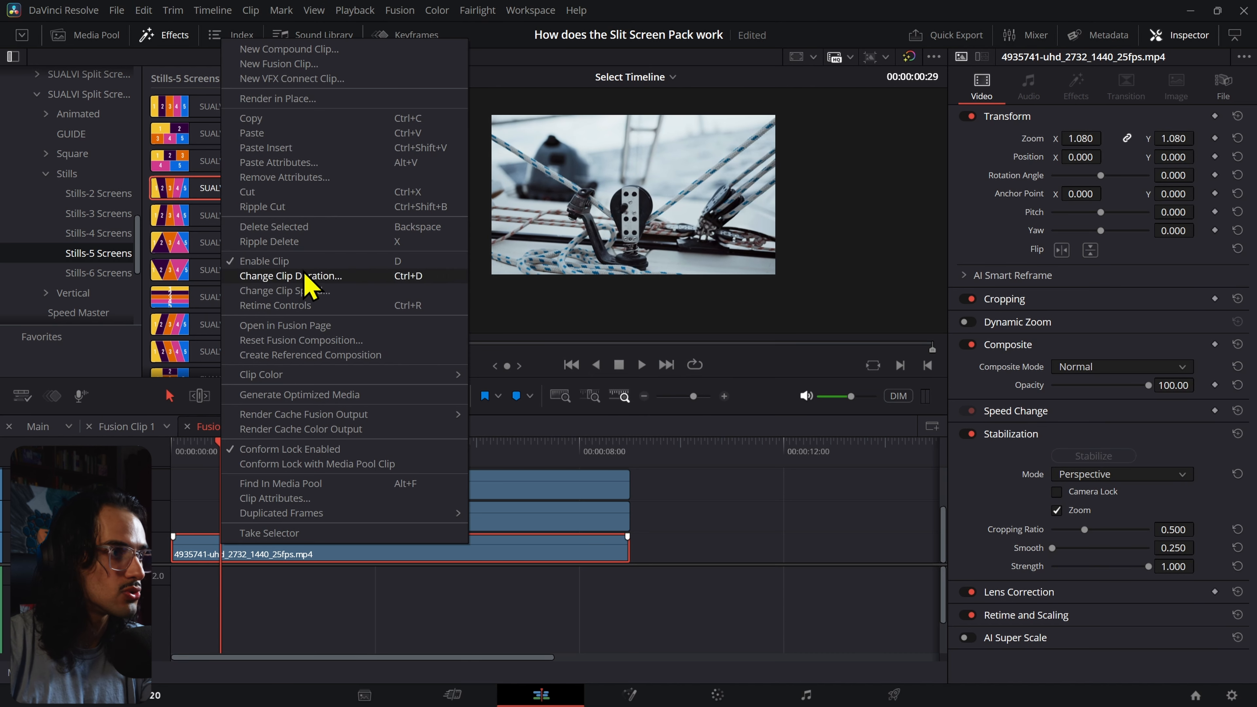
pyautogui.click(310, 330)
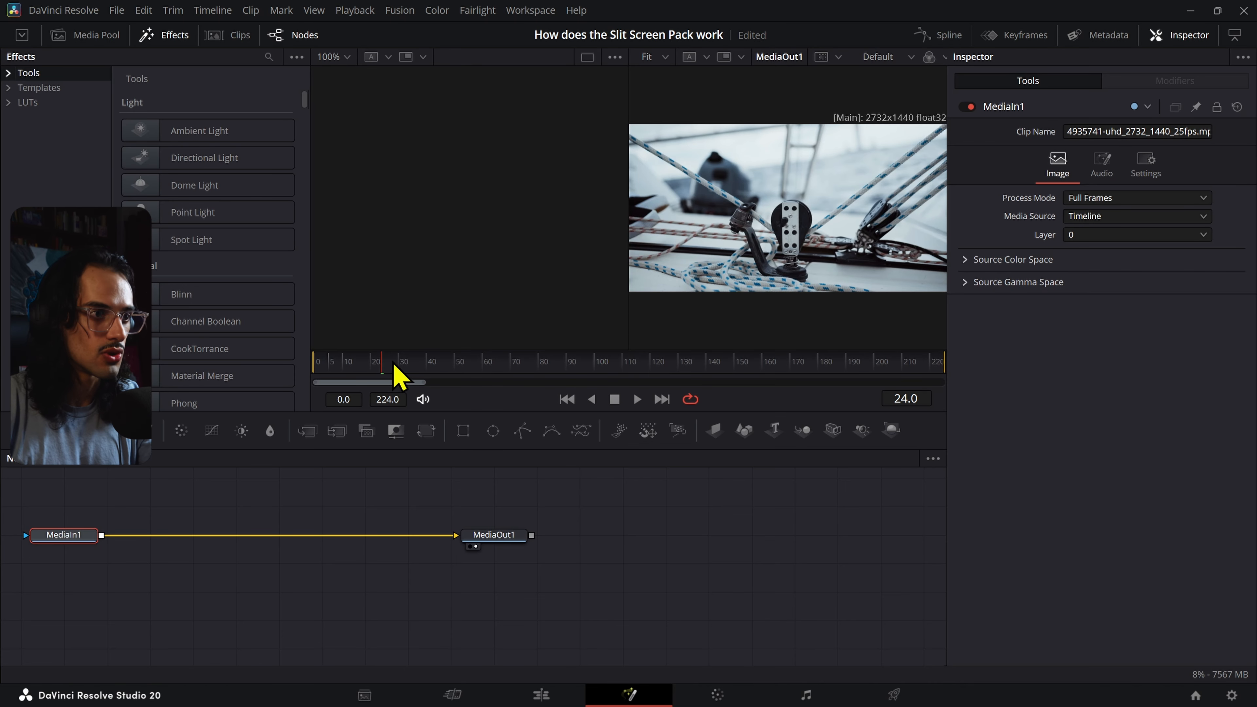
pyautogui.moveTo(381, 363); pyautogui.dragTo(307, 378)
pyautogui.hotkey('shift', 'space')
pyautogui.write('track')
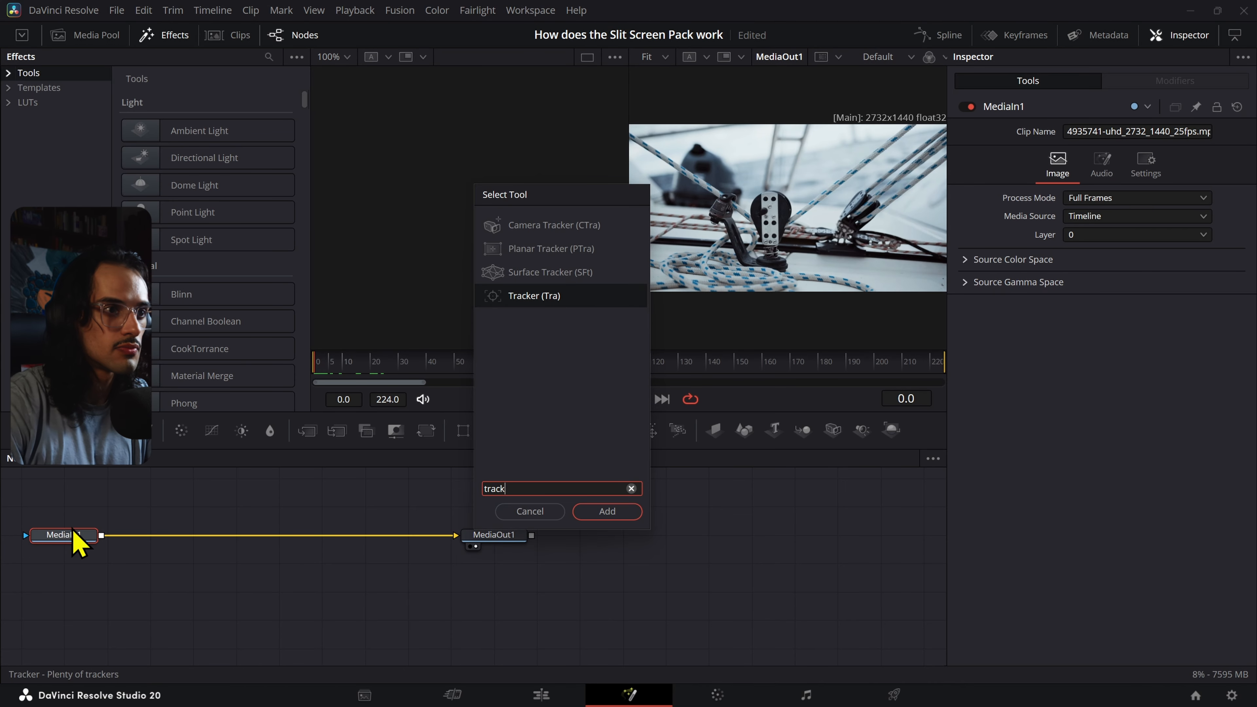
pyautogui.press('Return')
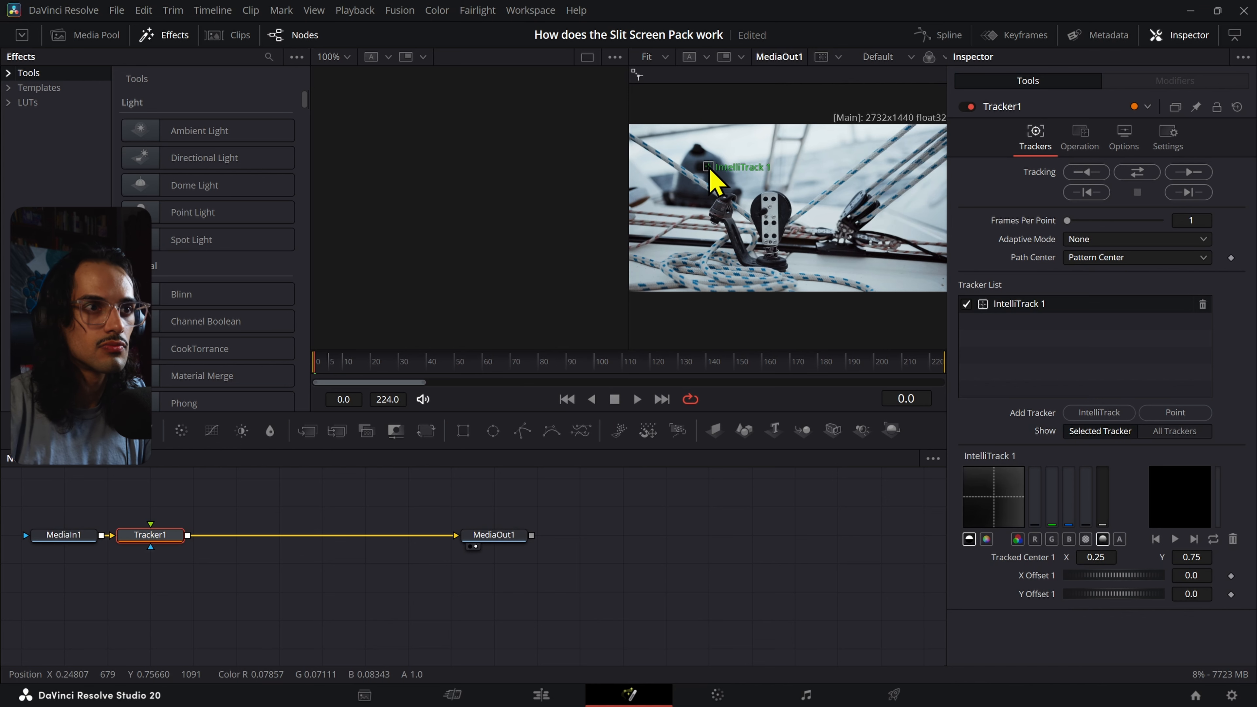
# - Place IntelliTrack 1 on the upper part of the perforated pulley, track forward from frame 0 and switch to a single viewer
pyautogui.moveTo(707, 167); pyautogui.dragTo(768, 202)
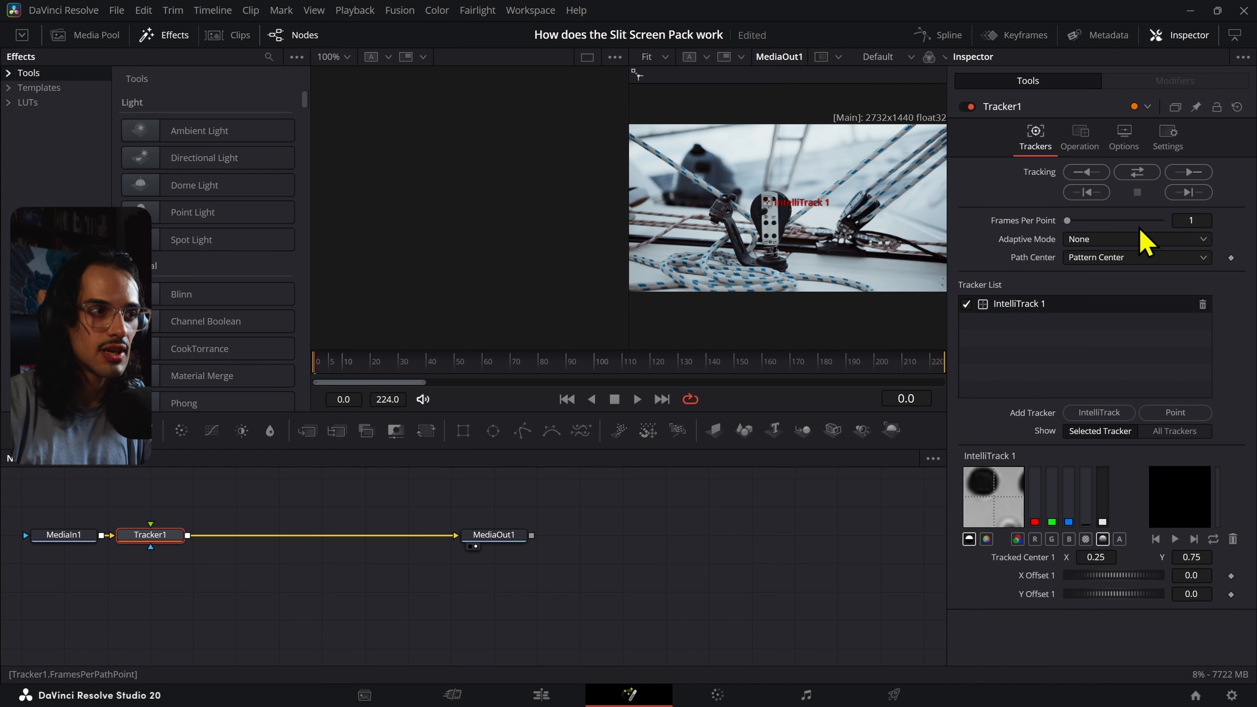
pyautogui.click(1181, 174)
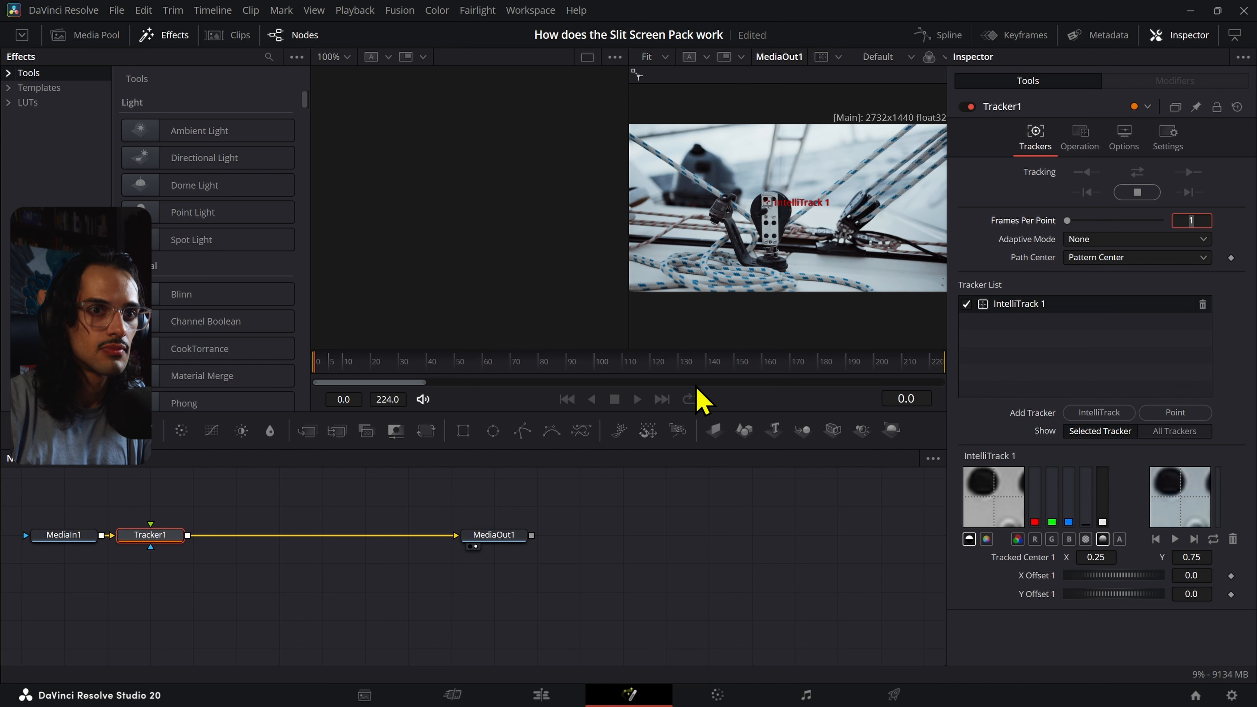
pyautogui.moveTo(628, 171); pyautogui.dragTo(533, 171)
pyautogui.click(906, 57)
pyautogui.scroll(-3, 750, 168)
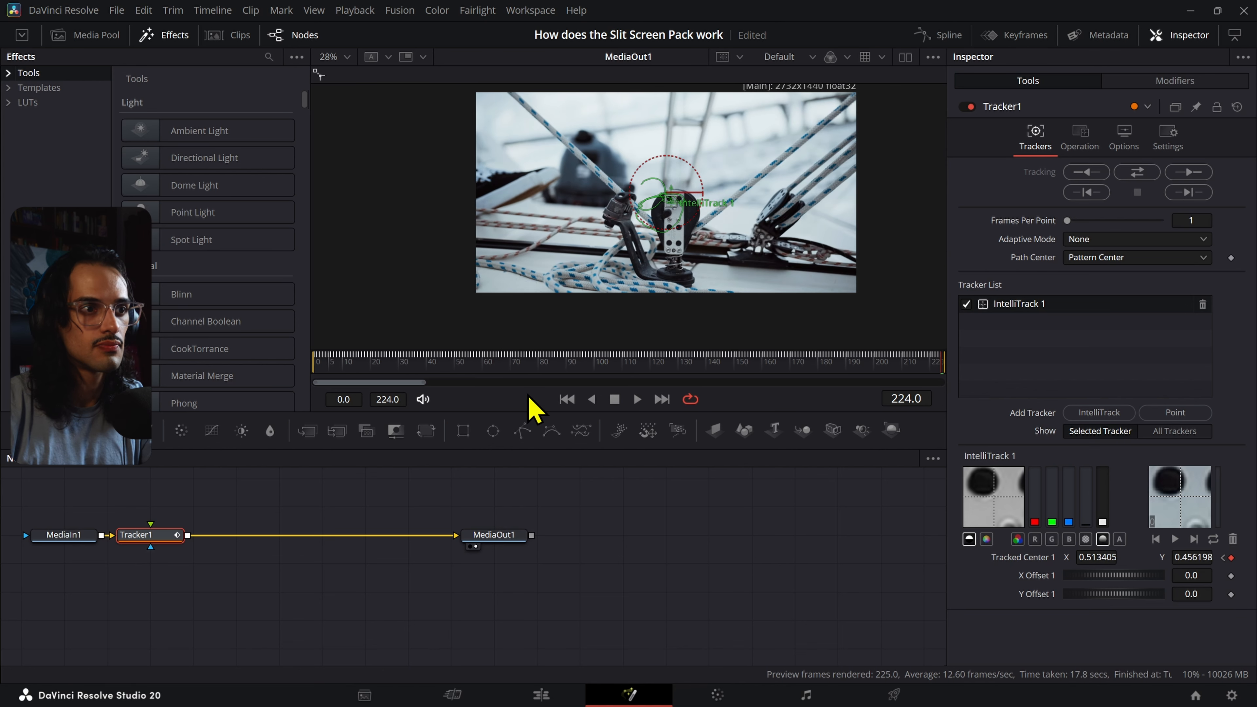
# - Set Tracker1's operation to Match Move with Merge set to BG only, and check the movement up to frame 44
pyautogui.moveTo(391, 365); pyautogui.dragTo(360, 371)
pyautogui.click(1080, 144)
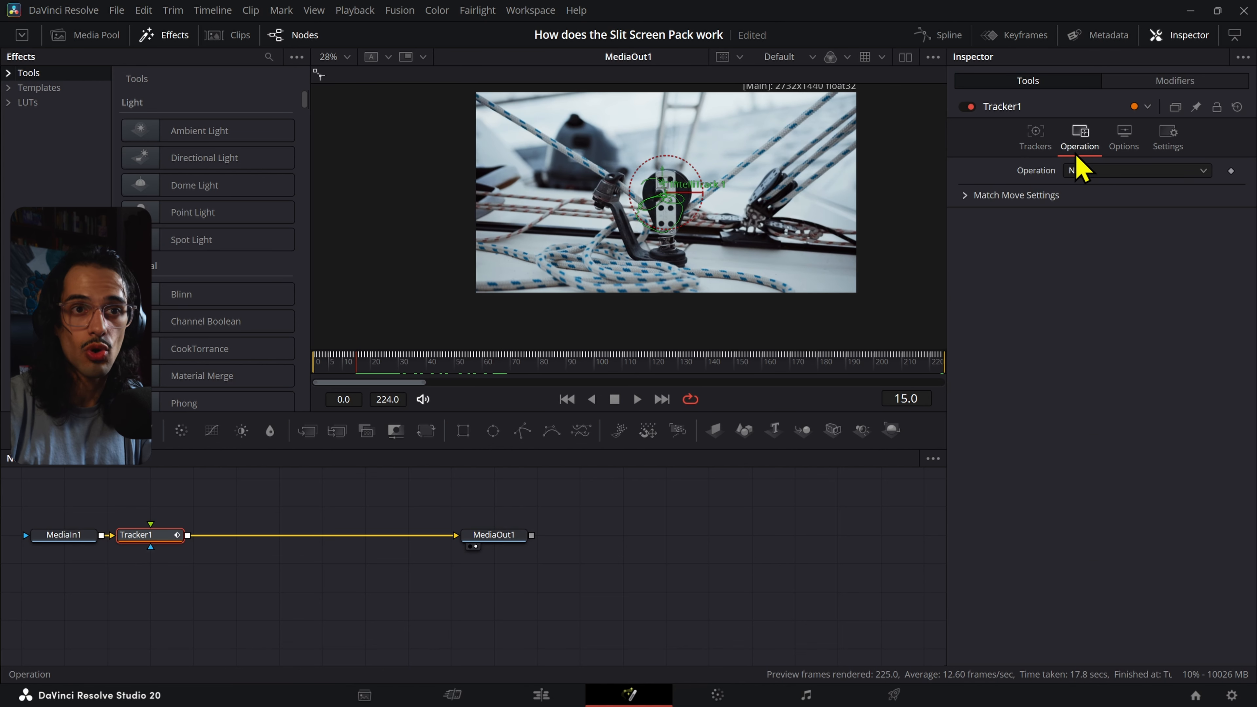
pyautogui.click(1080, 168)
pyautogui.click(1123, 206)
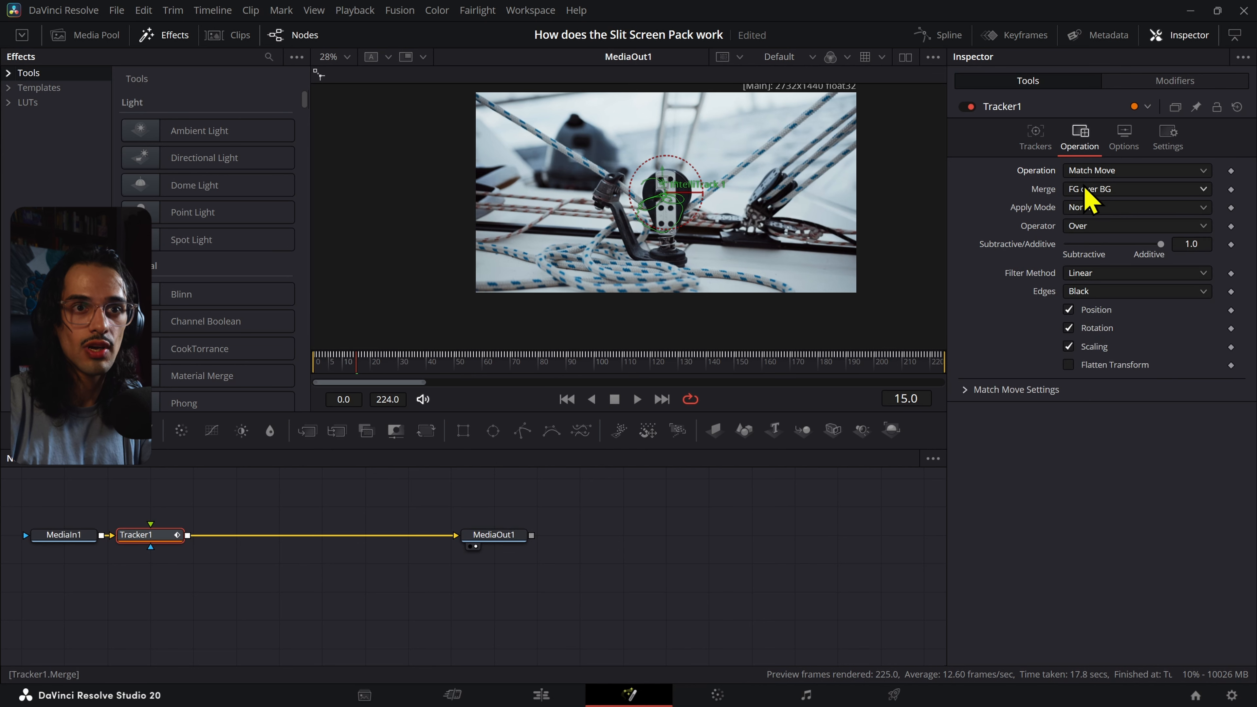
pyautogui.click(1096, 192)
pyautogui.click(1100, 209)
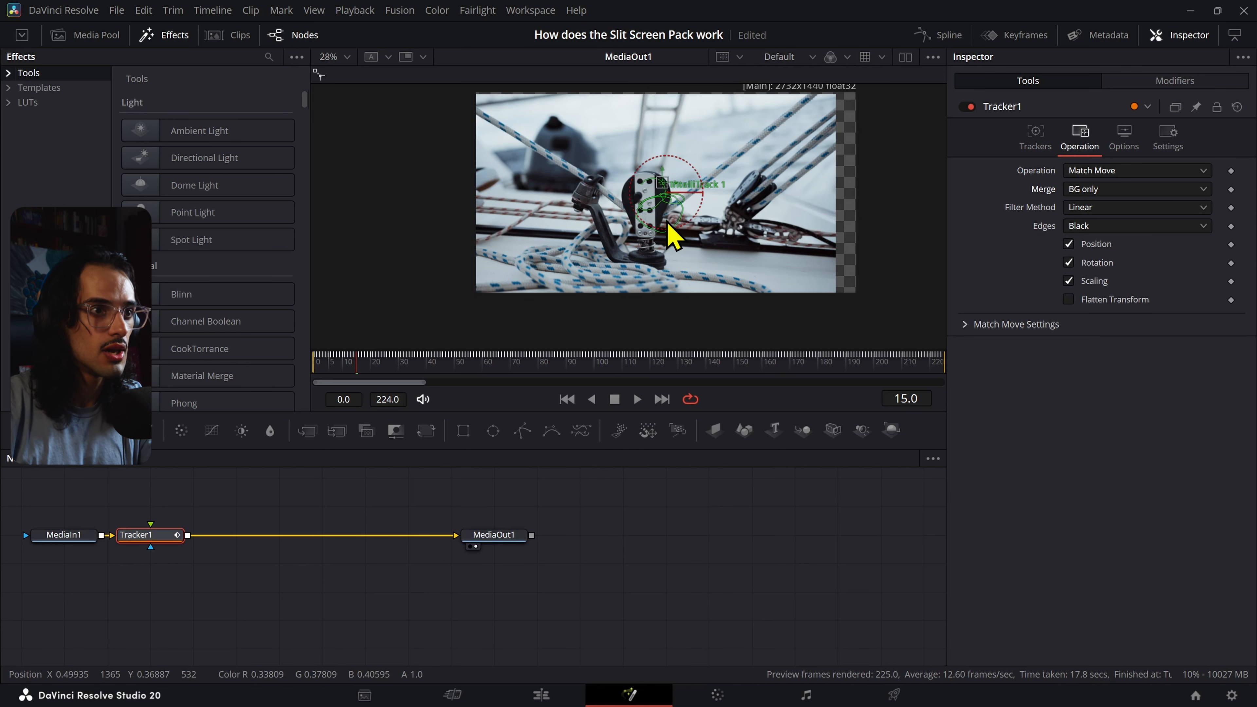
pyautogui.moveTo(364, 376); pyautogui.dragTo(438, 387)
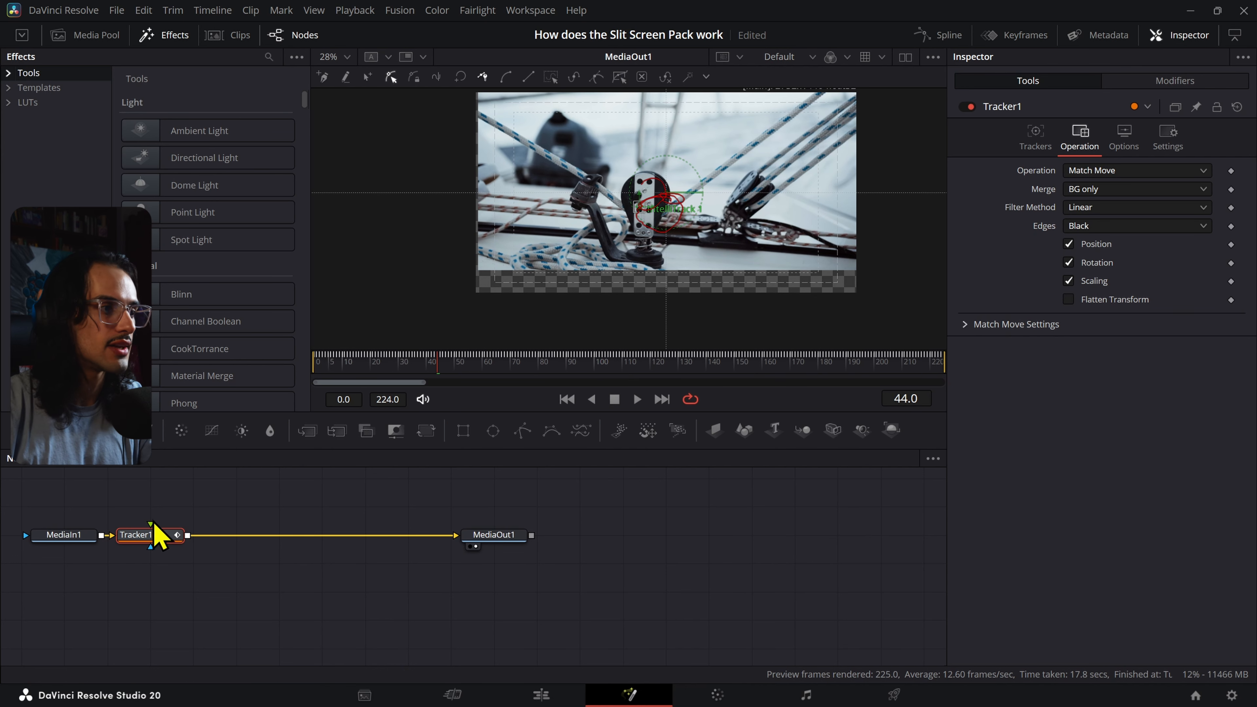
# - Add a Transform node after Tracker1, set its size to 1.38, reposition the image to cover the frame, and check the movement
pyautogui.hotkey('shift', 'space')
pyautogui.write('tra')
pyautogui.press('Return')
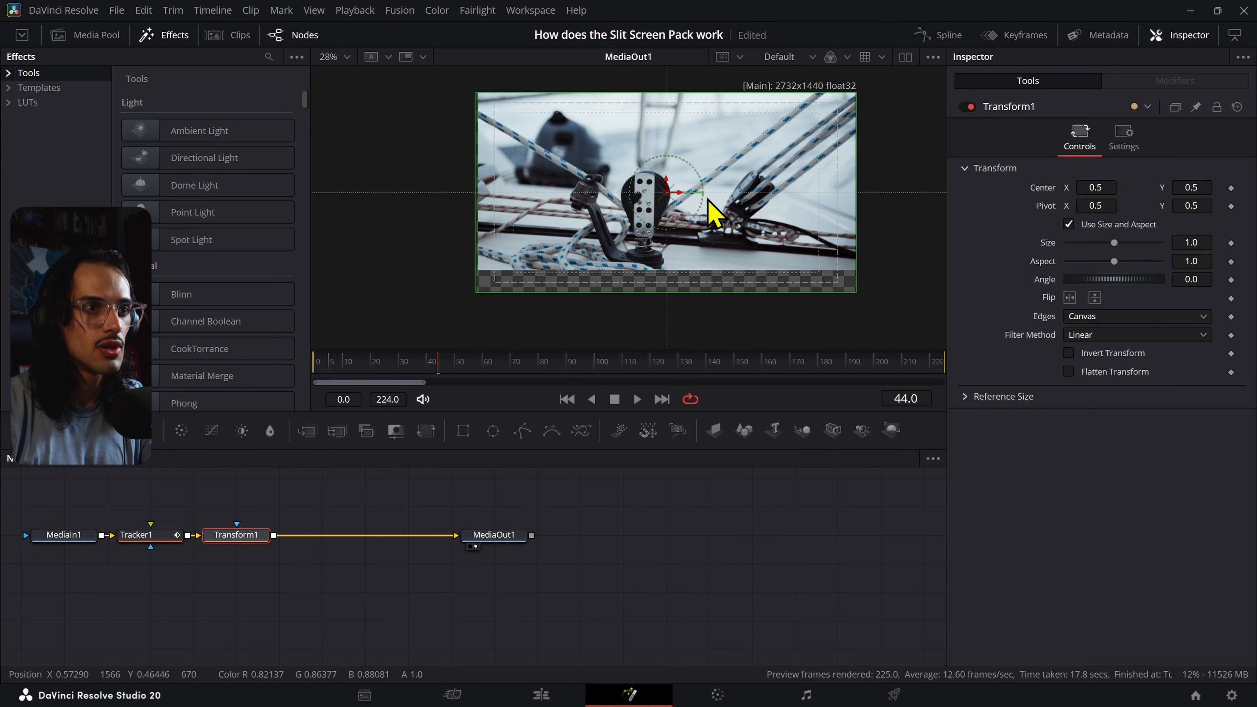
pyautogui.moveTo(1185, 241); pyautogui.dragTo(1204, 241)
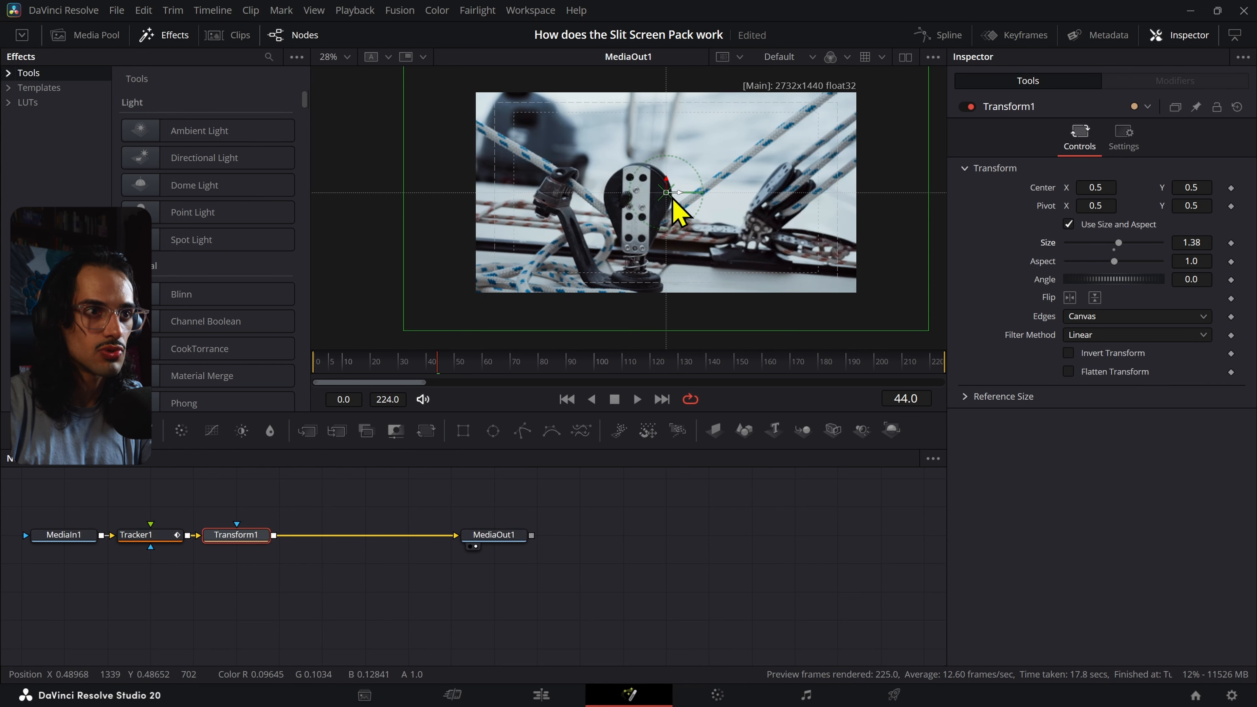
pyautogui.moveTo(673, 199); pyautogui.dragTo(700, 182)
pyautogui.press('space')
pyautogui.moveTo(515, 364); pyautogui.dragTo(665, 350)
# - Return to the Main timeline on the Edit page and open Fusion Clip 4's split-screen effect controls at 00:00:03:10
pyautogui.click(541, 695)
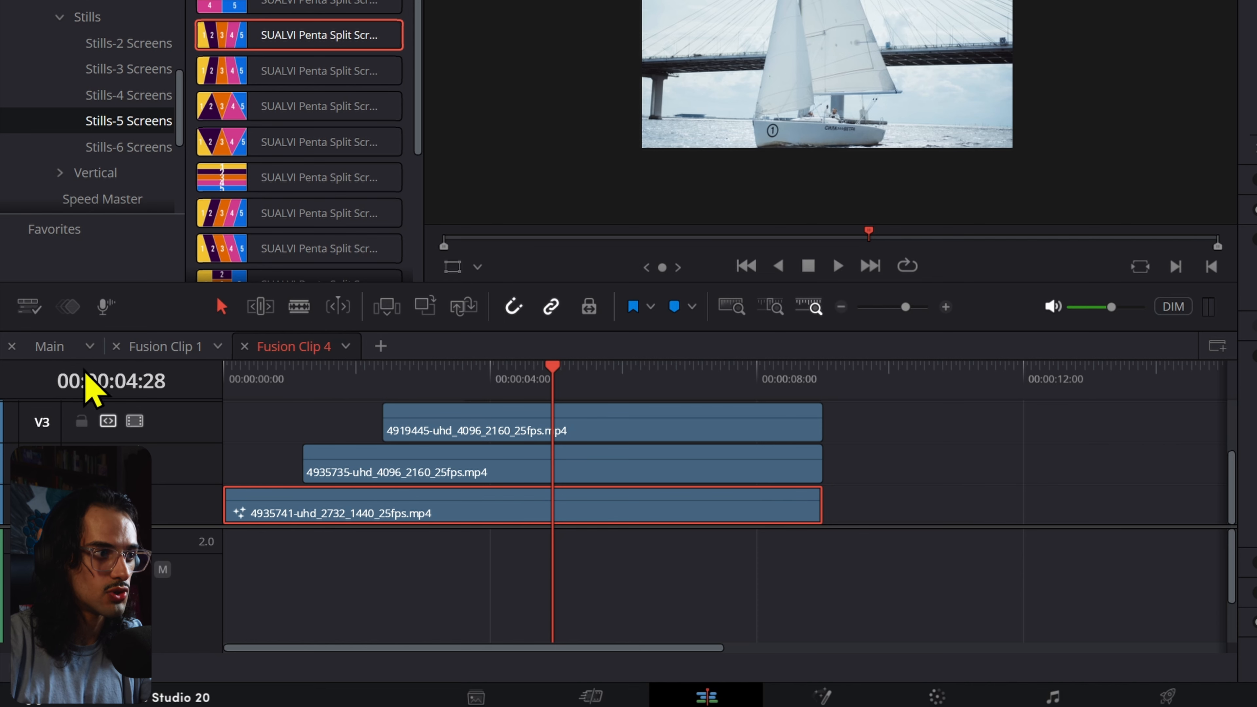
pyautogui.click(29, 307)
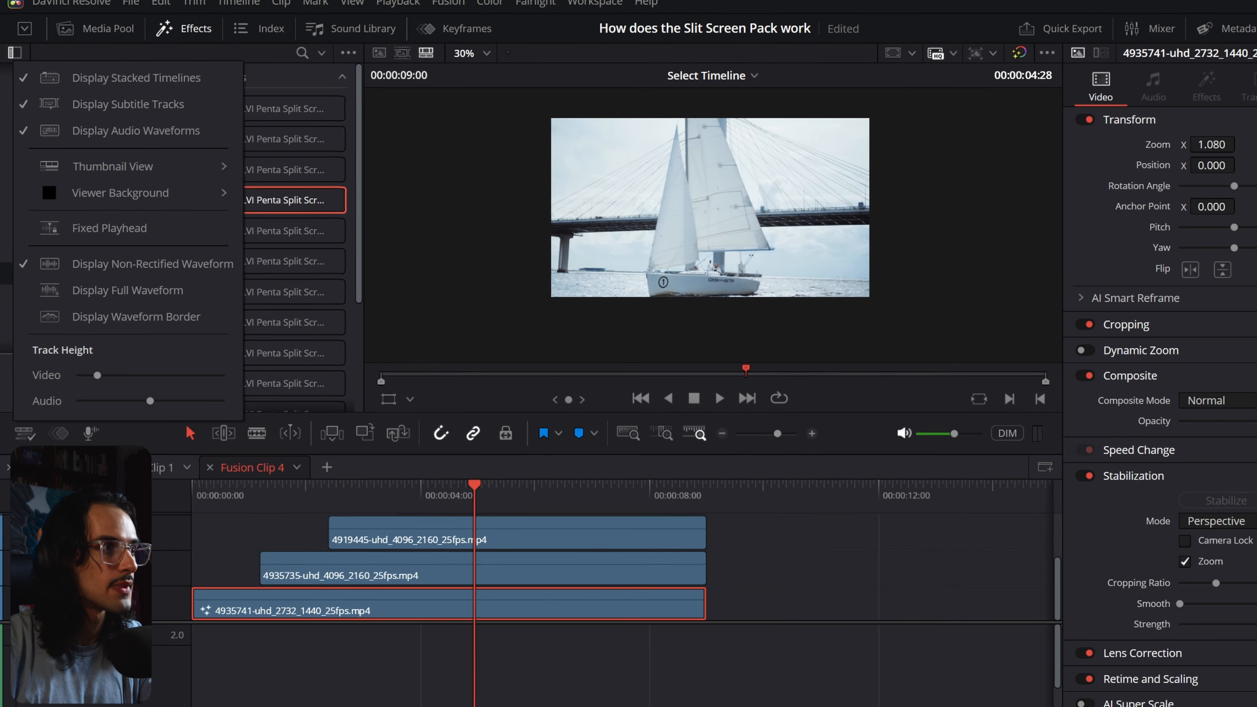
pyautogui.click(50, 532)
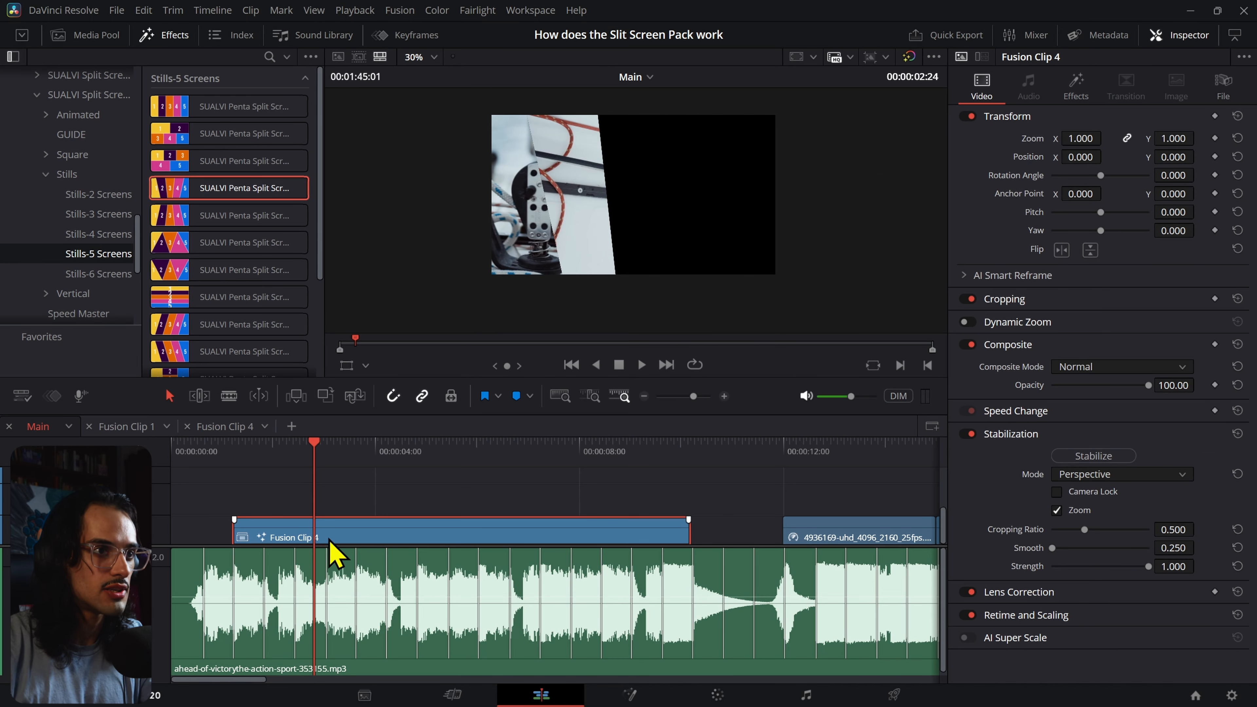
pyautogui.click(330, 540)
pyautogui.moveTo(255, 448); pyautogui.dragTo(342, 453)
pyautogui.click(1076, 96)
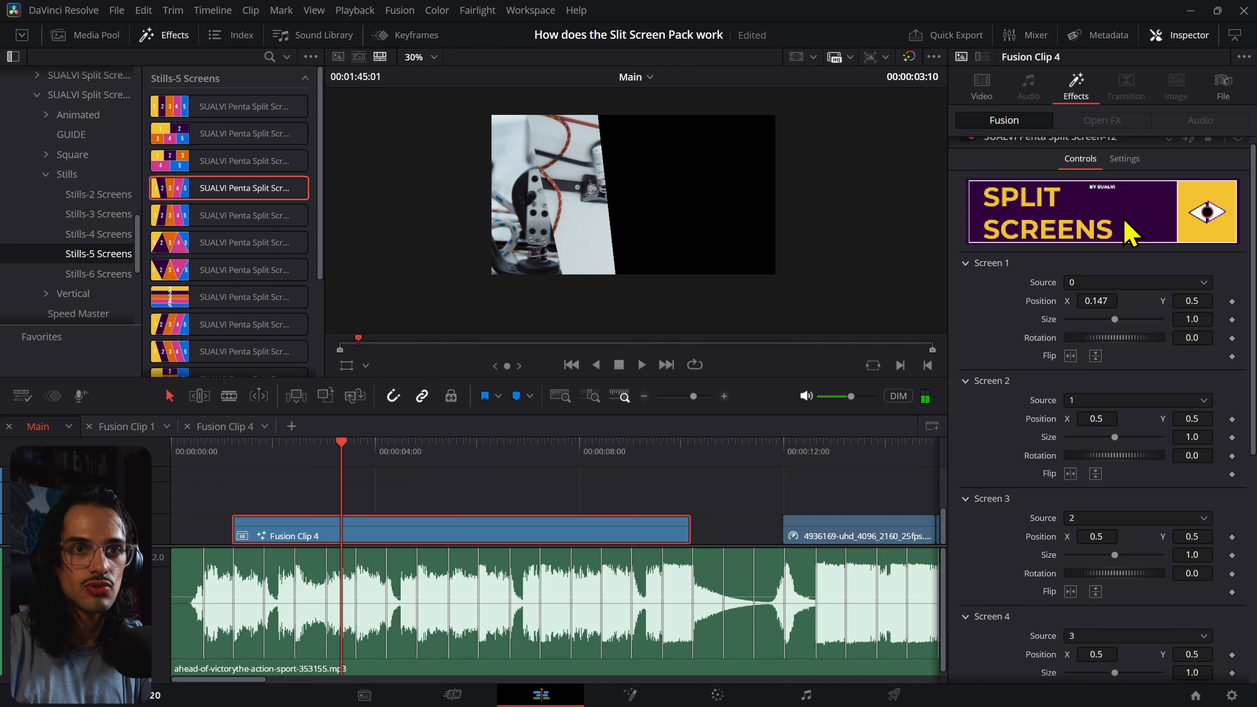
# - Set Screen 1's X position to 0.066, undoing a trial size reduction, and play back the result
pyautogui.moveTo(1098, 302); pyautogui.dragTo(1077, 302)
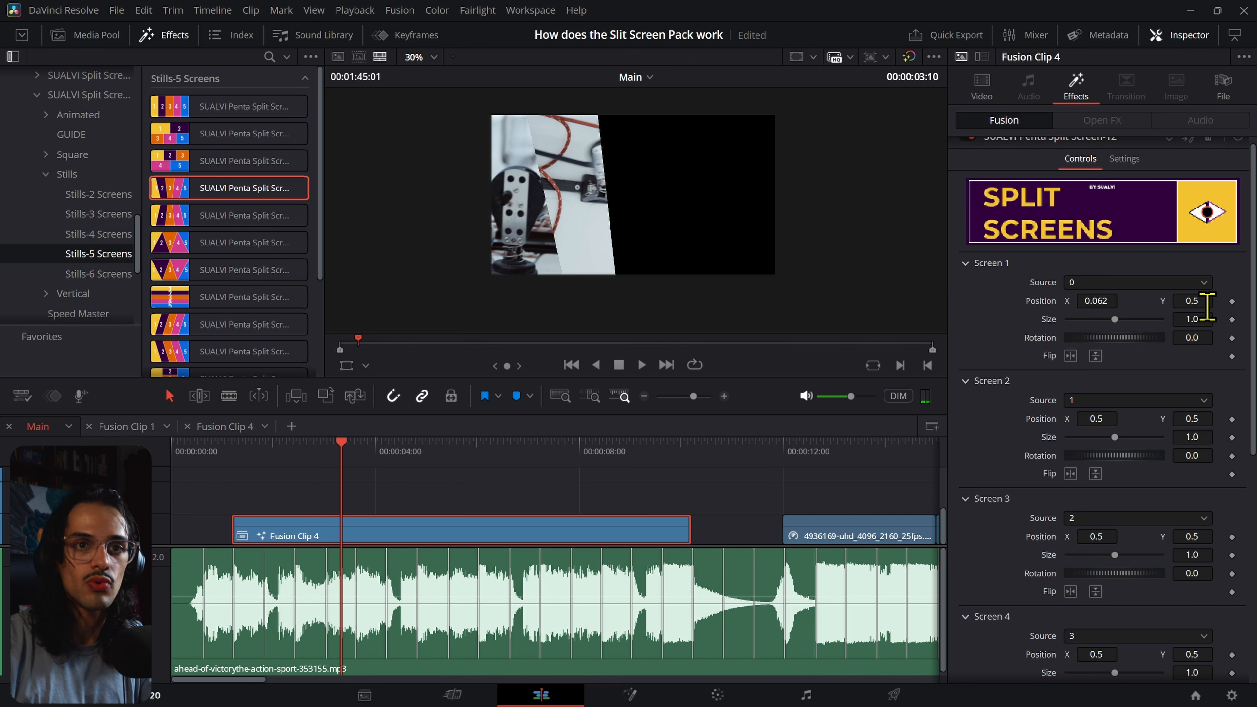
pyautogui.moveTo(1198, 319); pyautogui.dragTo(1124, 319)
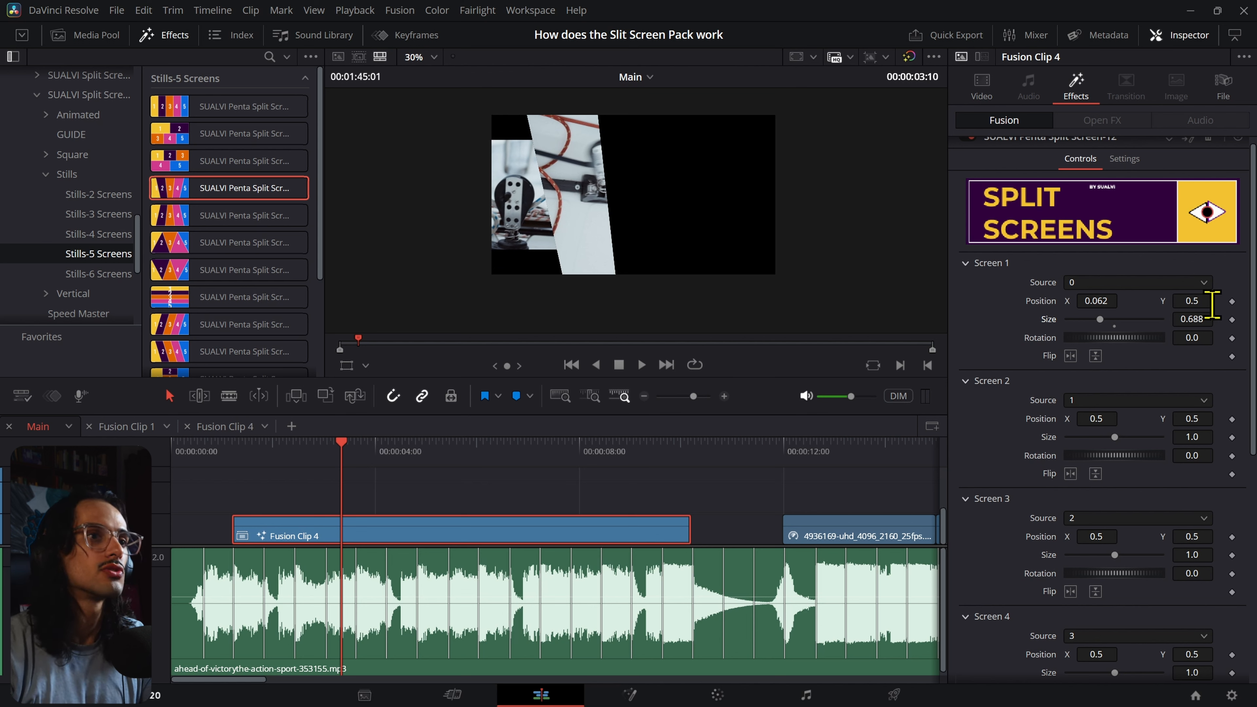
pyautogui.hotkey('ctrl', 'z')
pyautogui.press('space')
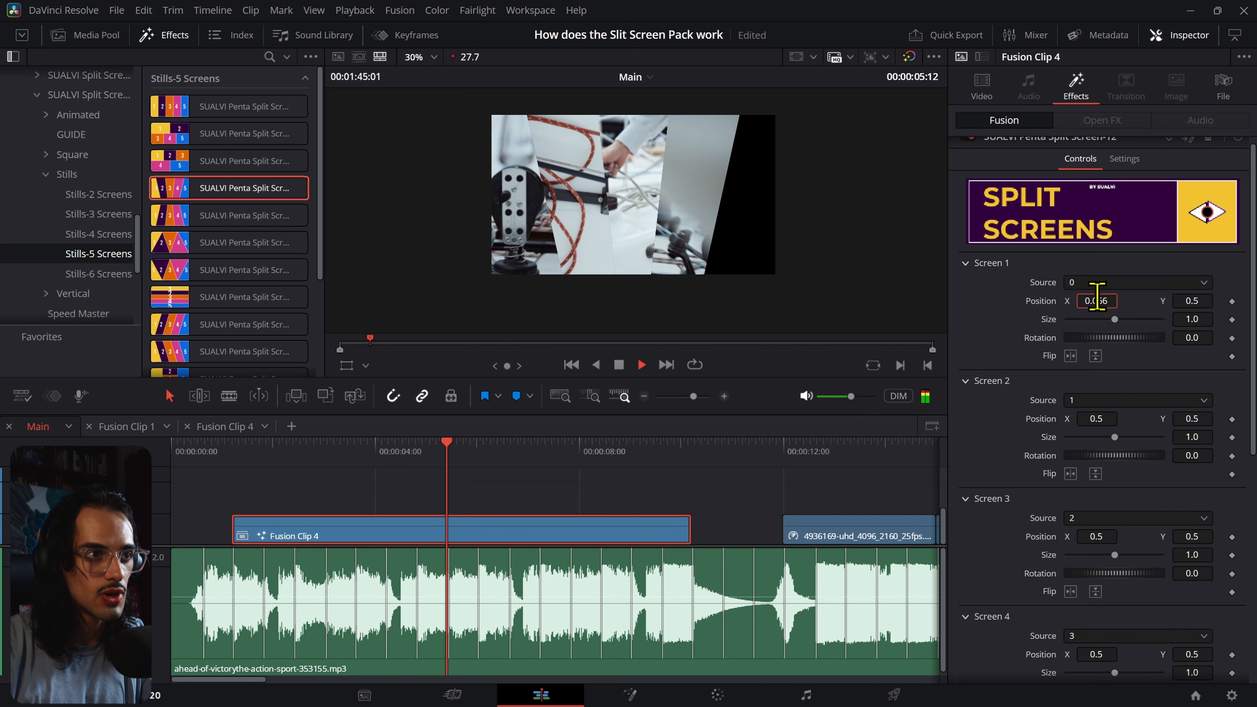
pyautogui.press('space')
# - Set Screen 2's X position to 0.085 and add a position keyframe for it at 00:00:03:01
pyautogui.moveTo(461, 460); pyautogui.dragTo(339, 448)
pyautogui.moveTo(1096, 418); pyautogui.dragTo(1080, 418)
pyautogui.moveTo(346, 449); pyautogui.dragTo(328, 473)
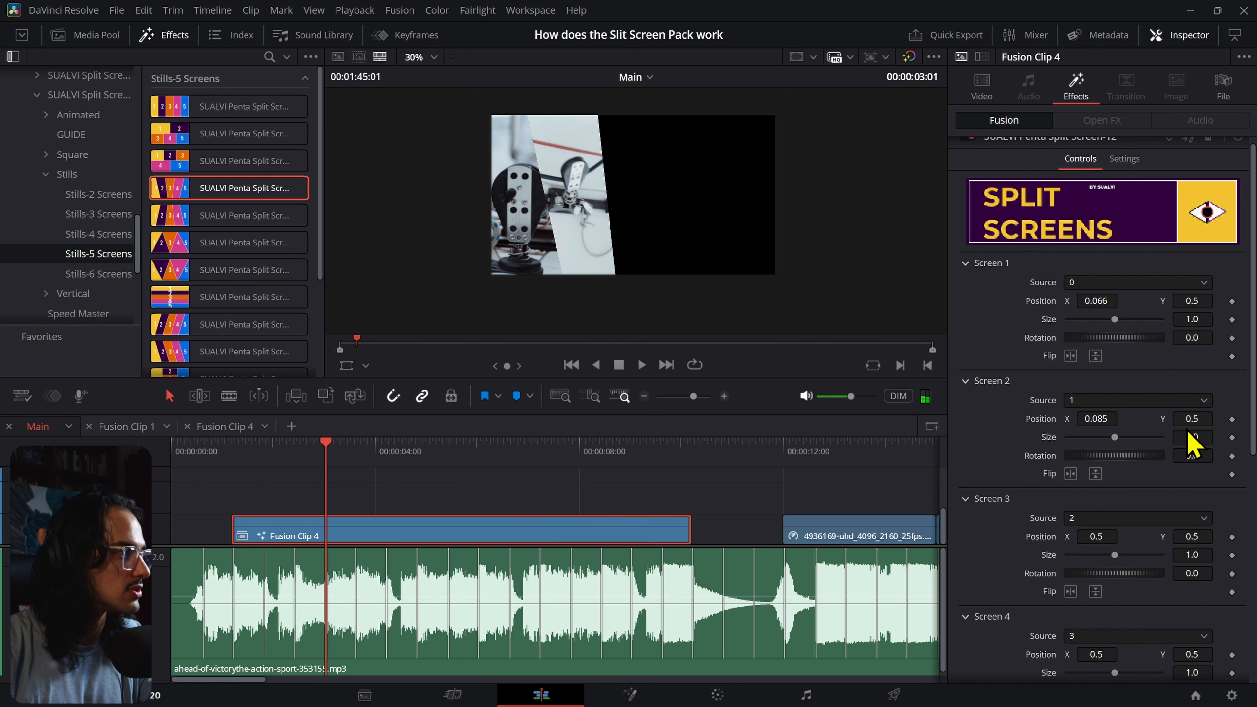
pyautogui.click(1232, 419)
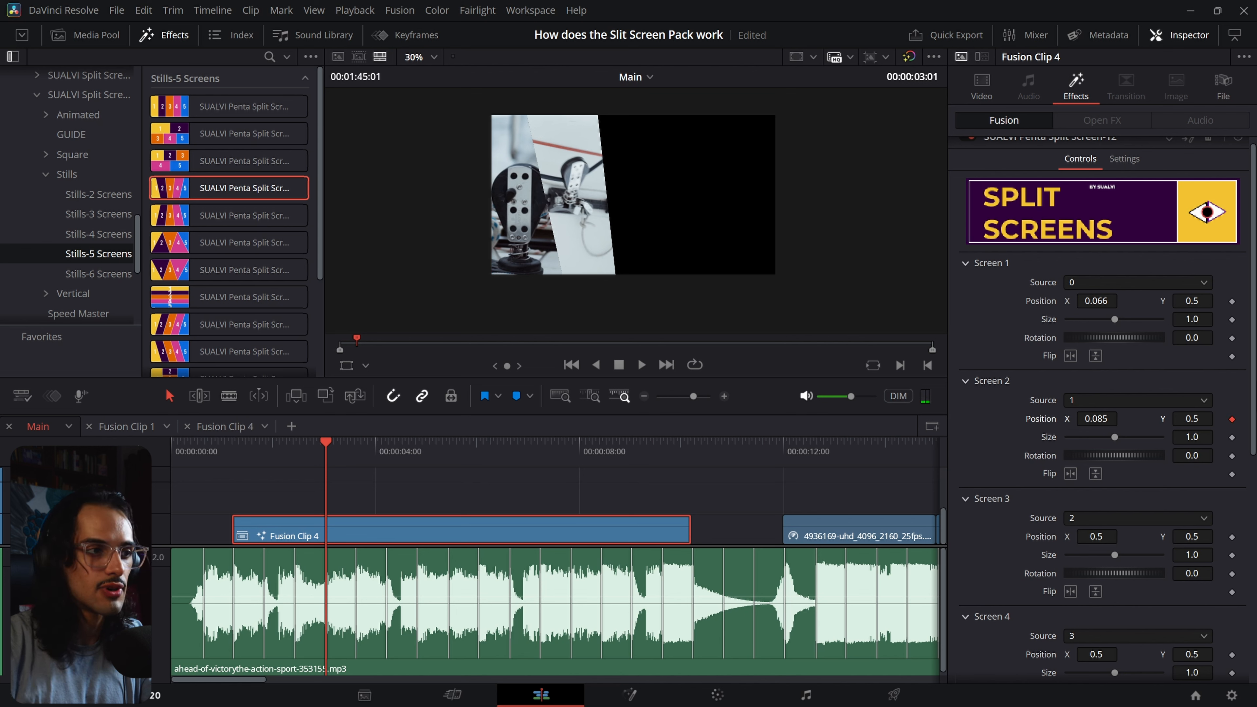
# - Keyframe Screen 2's X position at 0.378 on 00:00:03:16 and play back the animated move
pyautogui.press('Right')
pyautogui.press('Right')
pyautogui.press('Right')
pyautogui.press('Right')
pyautogui.press('Right')
pyautogui.press('Right')
pyautogui.press('Right')
pyautogui.press('Right')
pyautogui.press('Right')
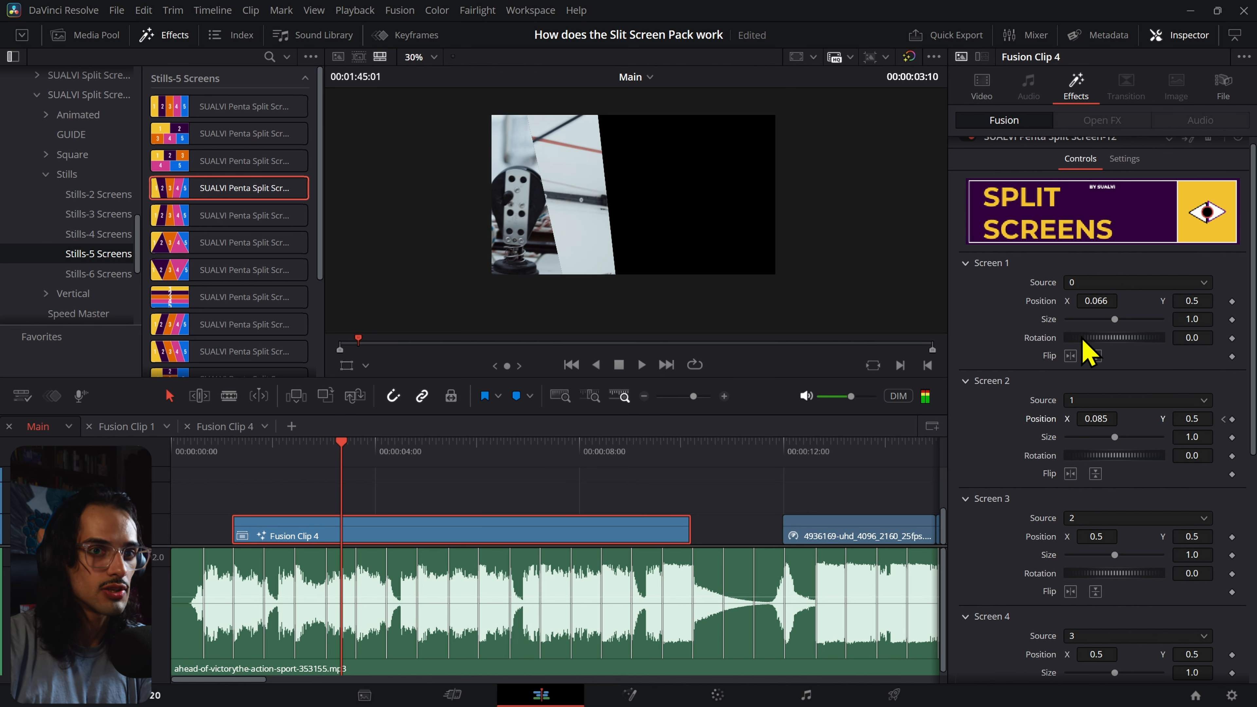
pyautogui.press('Right')
pyautogui.press('Right')
pyautogui.press('Right')
pyautogui.press('Right')
pyautogui.press('Right')
pyautogui.press('Right')
pyautogui.moveTo(1090, 421); pyautogui.dragTo(1208, 421)
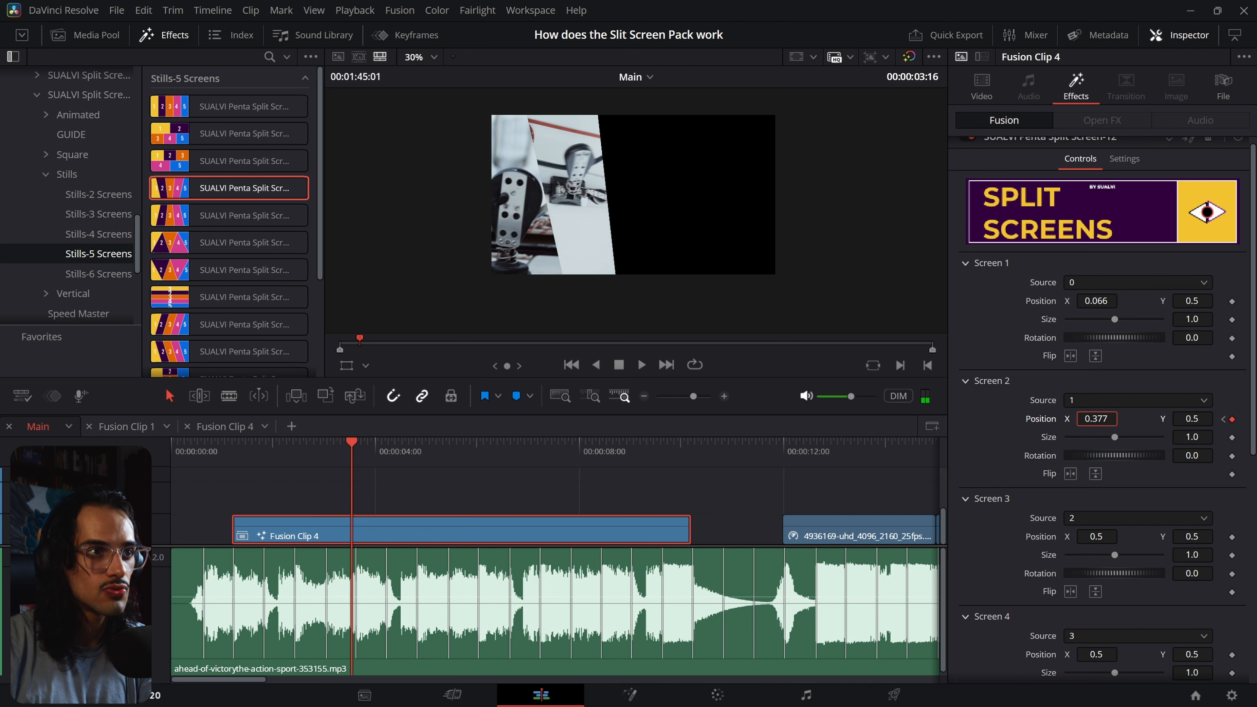
pyautogui.click(296, 458)
pyautogui.press('space')
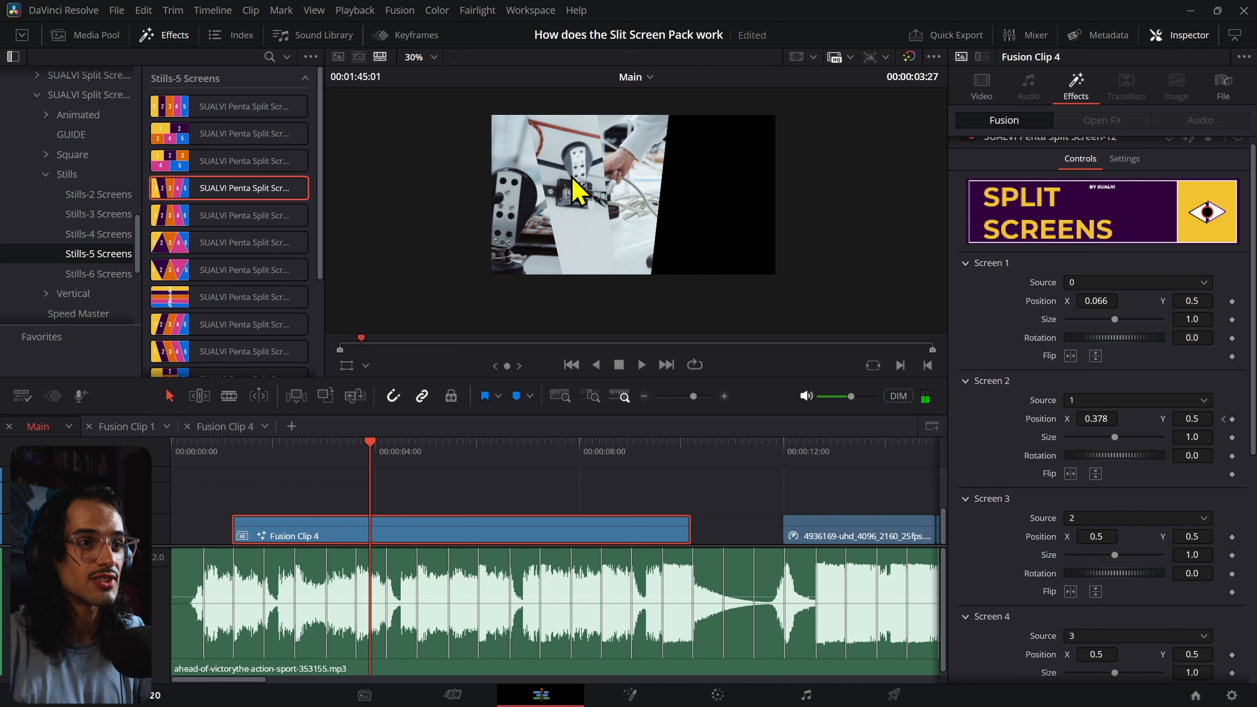
# - Scrub through the following clips of the Main timeline and set the timeline playback resolution to Quarter
pyautogui.moveTo(371, 471); pyautogui.dragTo(617, 469)
pyautogui.hscroll(5, 618, 480)
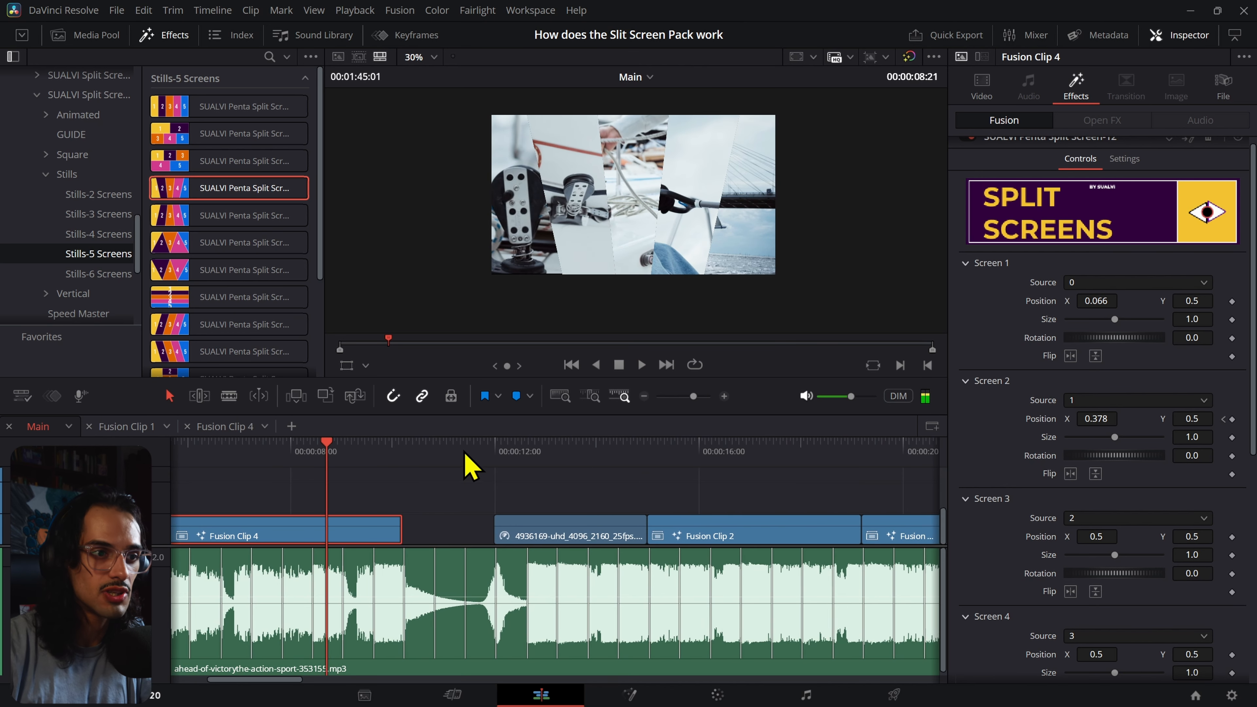
pyautogui.moveTo(495, 468); pyautogui.dragTo(546, 473)
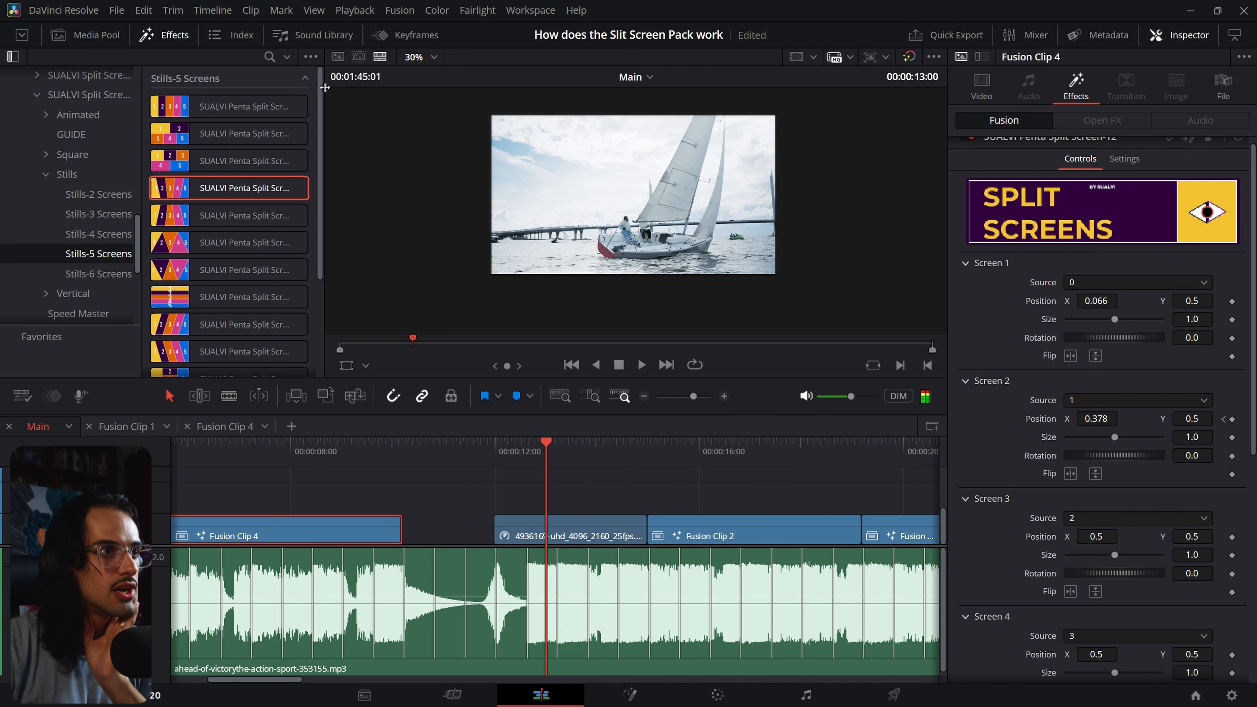
pyautogui.moveTo(647, 453); pyautogui.dragTo(687, 460)
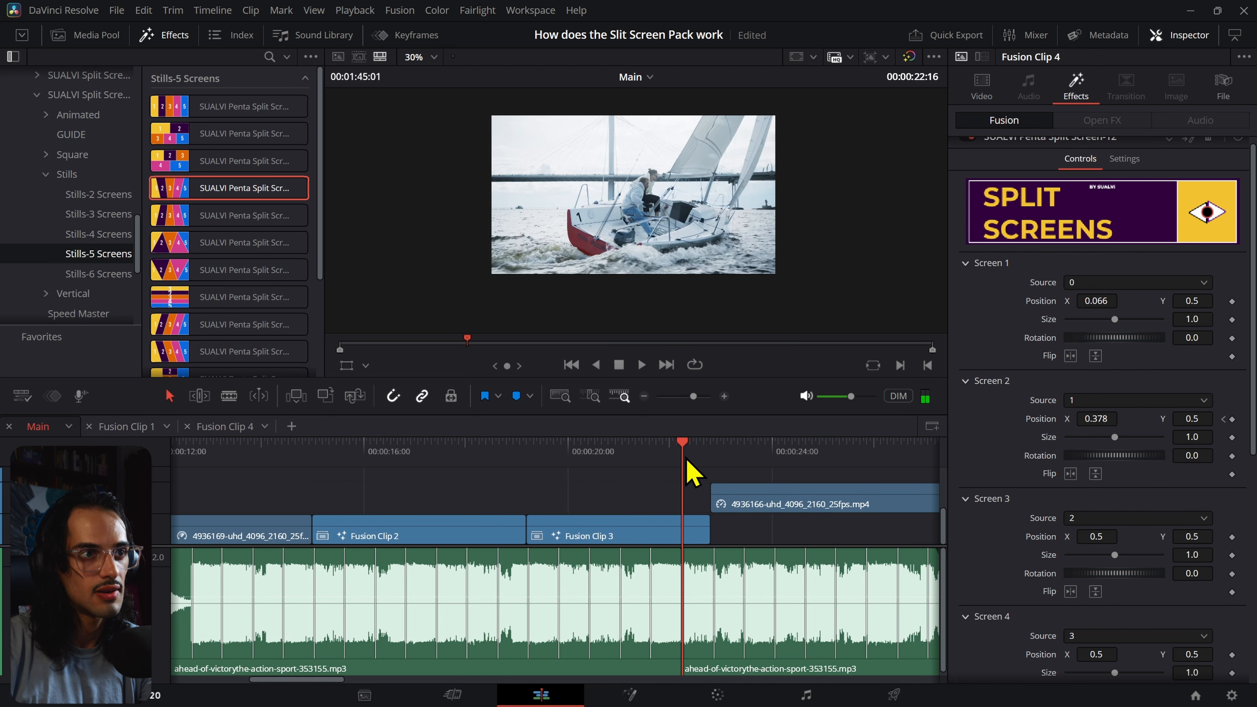
pyautogui.click(355, 11)
pyautogui.moveTo(425, 63)
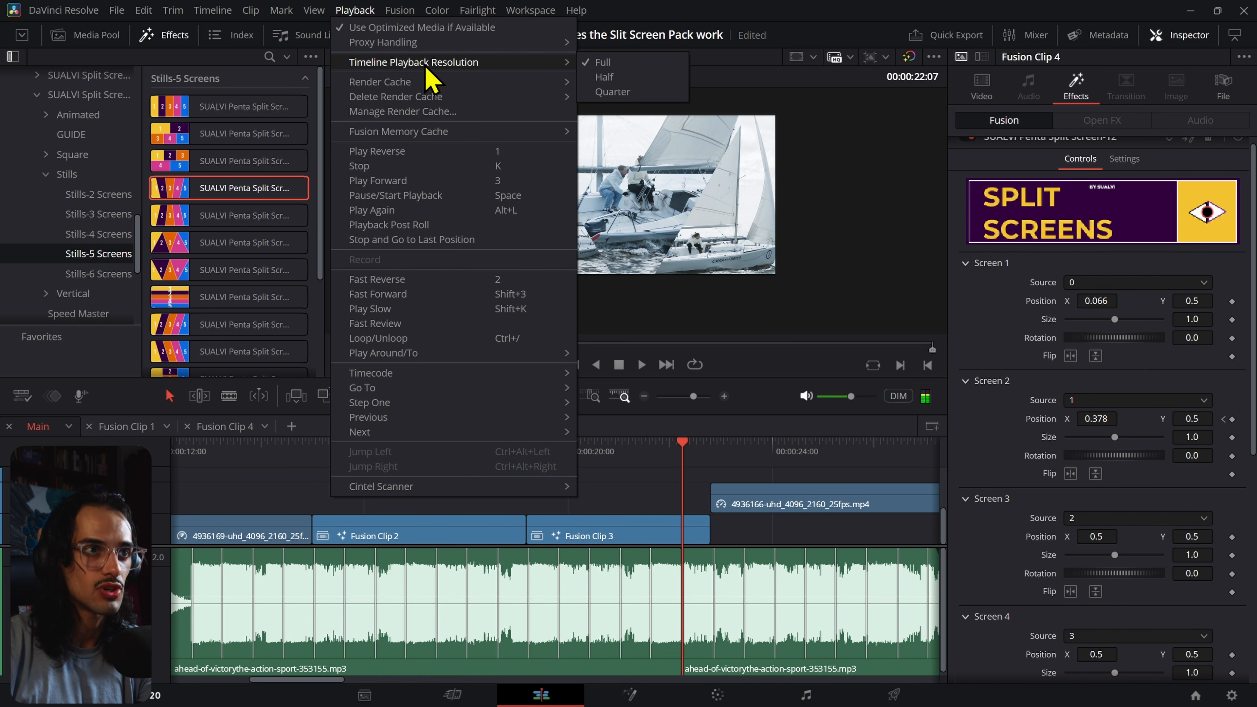
pyautogui.click(673, 91)
# - Select Fusion Clip 3 and open its SUALVI Triple Split Screen-11 effect on the Fusion page
pyautogui.click(642, 517)
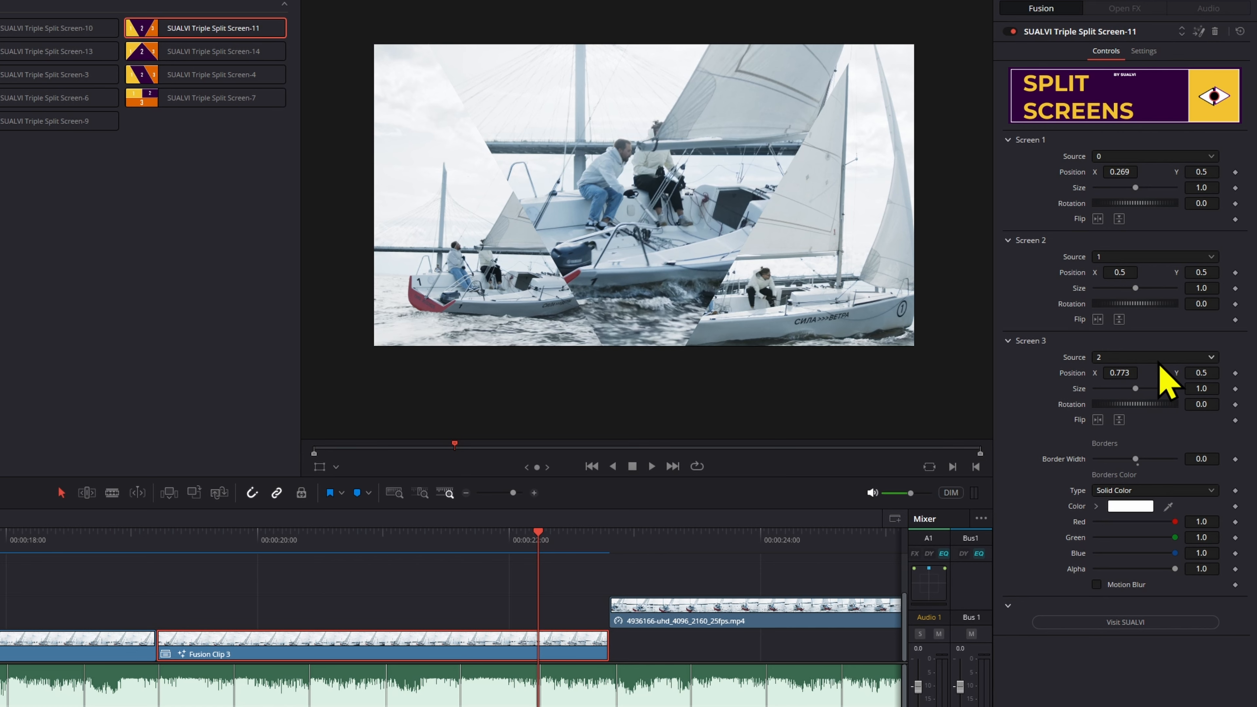
pyautogui.click(1199, 31)
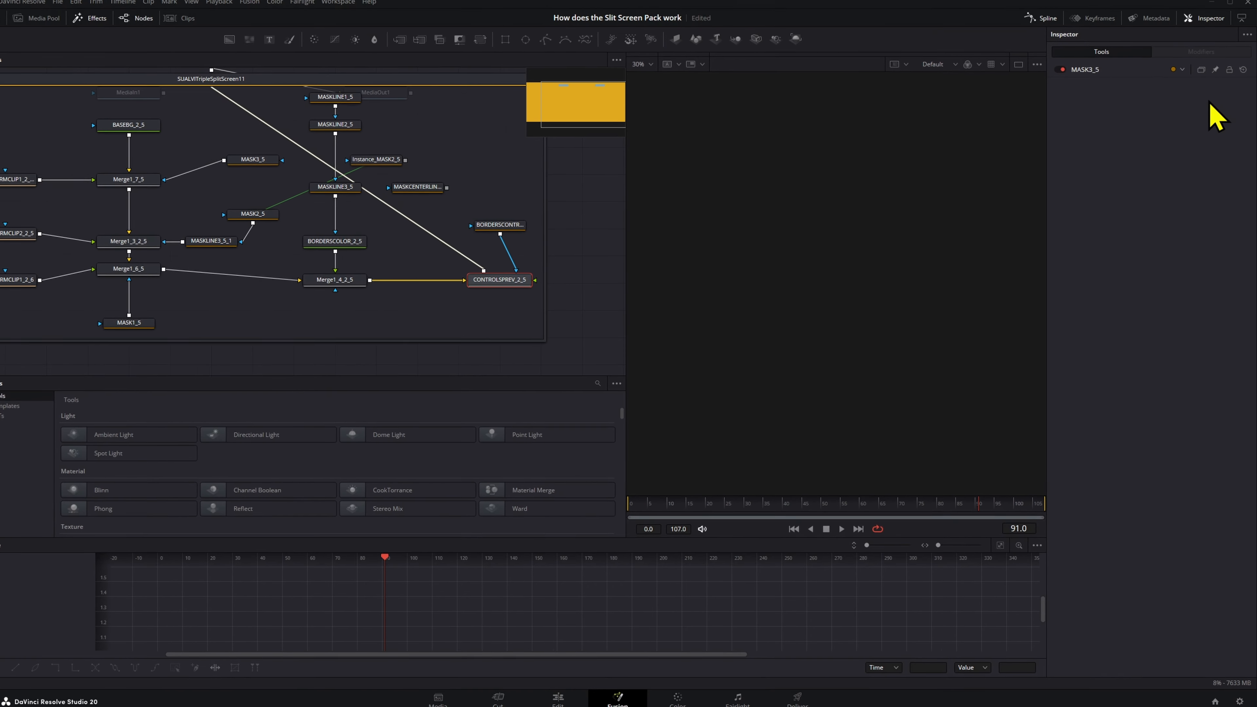
# - Examine which screen area each mask in the template controls: MASK2_5, MASKLINE3_5_1, MASK3_5 and MASK1_5
pyautogui.click(277, 219)
pyautogui.hscroll(-3, 352, 157)
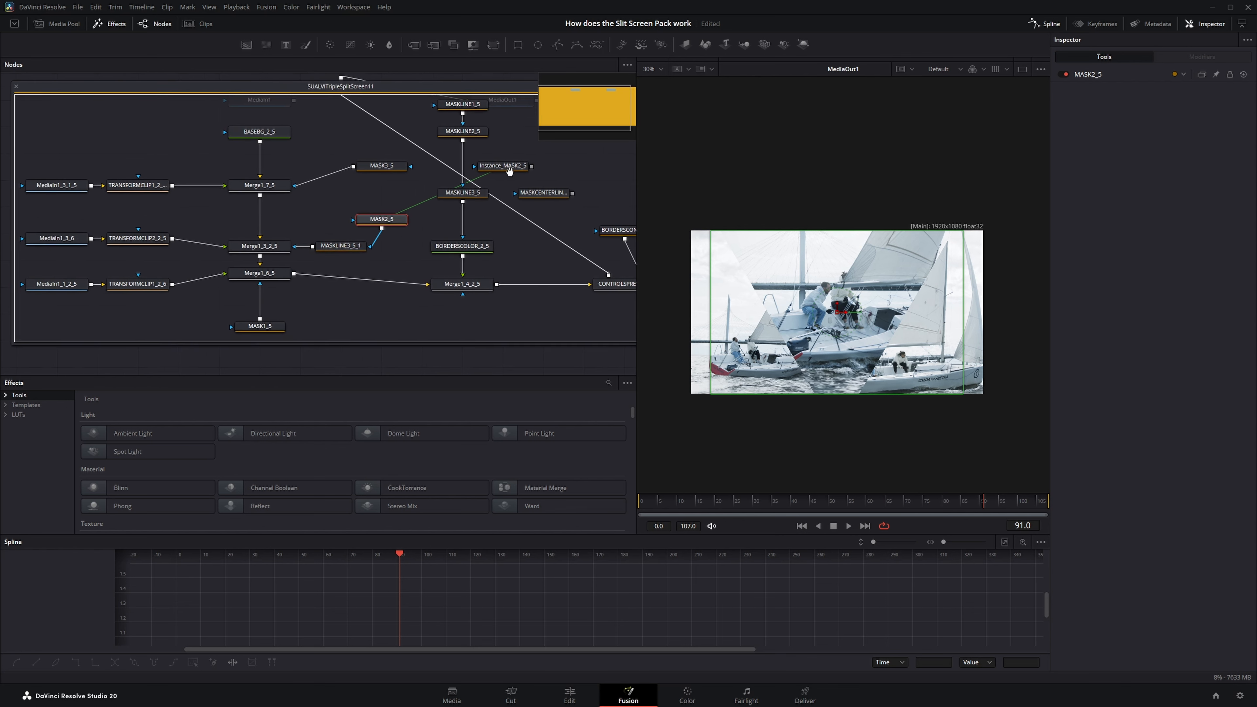
pyautogui.click(343, 244)
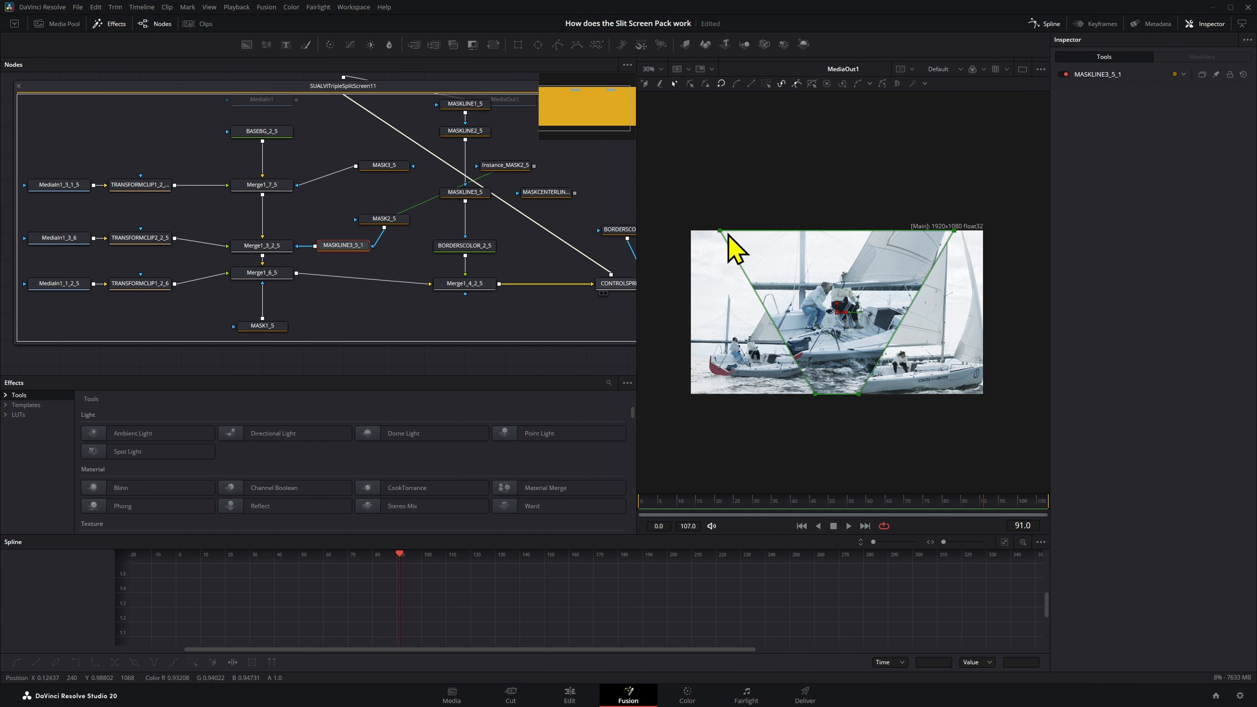
pyautogui.press('1')
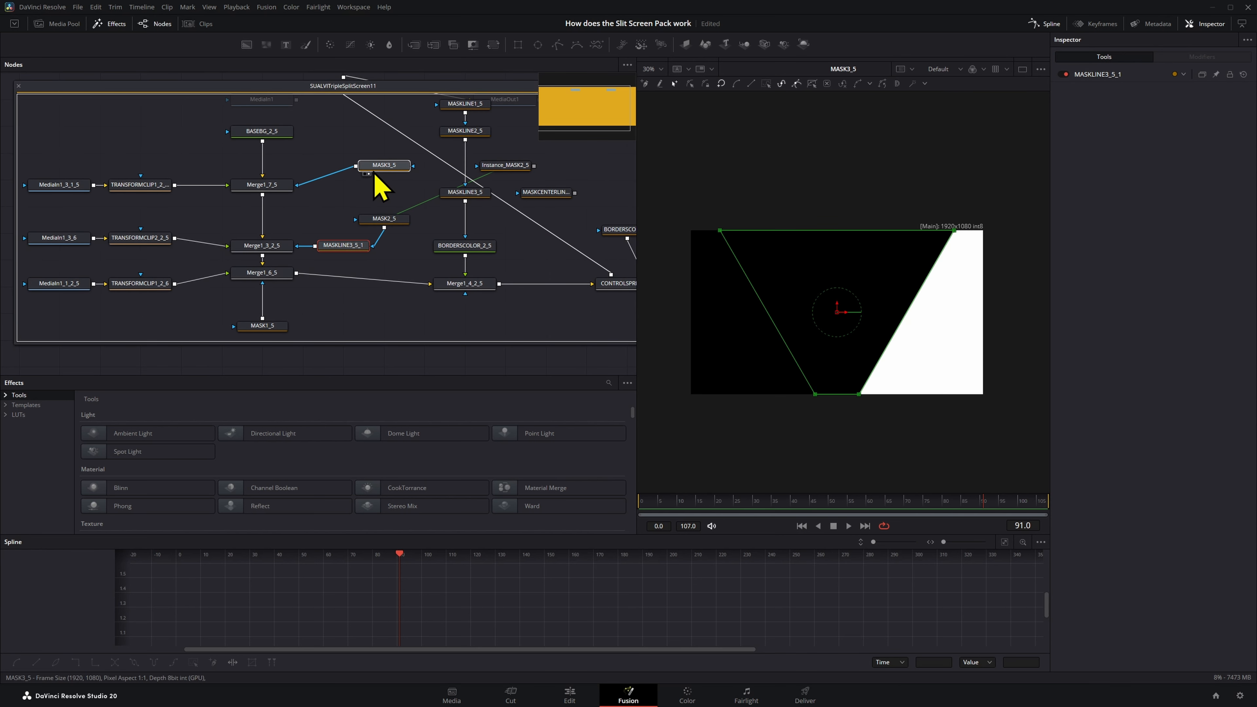
pyautogui.click(376, 169)
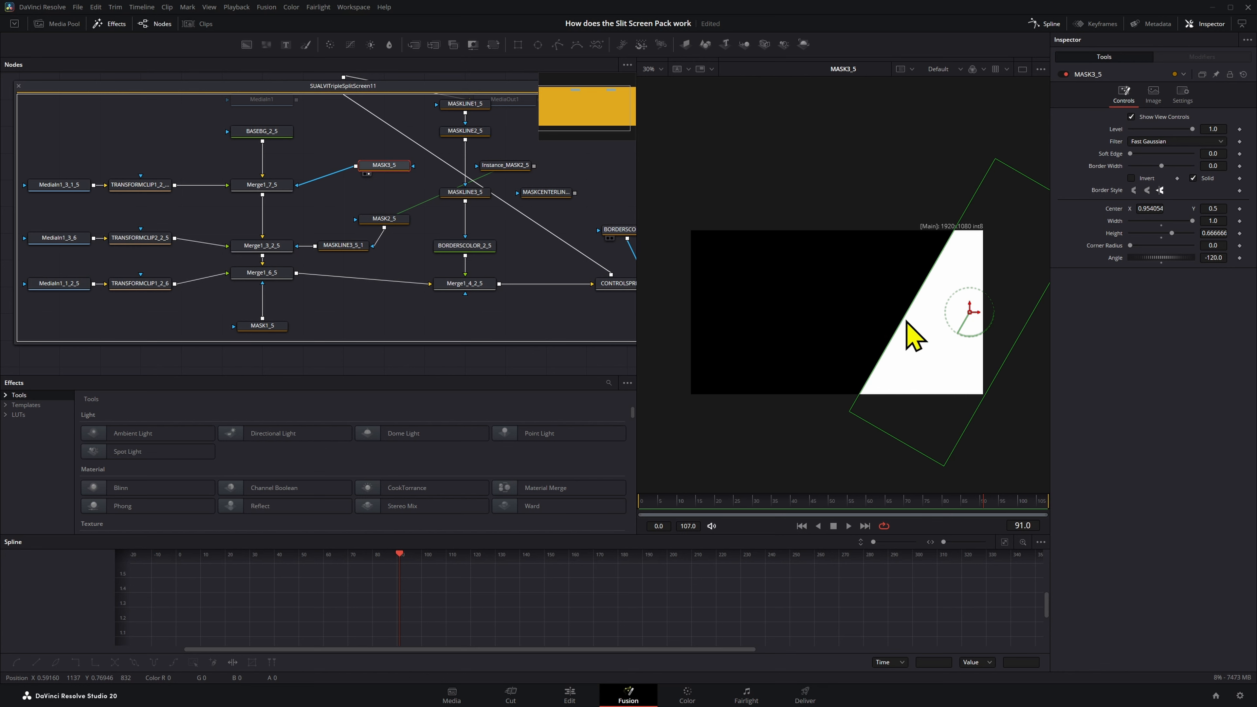
pyautogui.click(278, 326)
pyautogui.press('1')
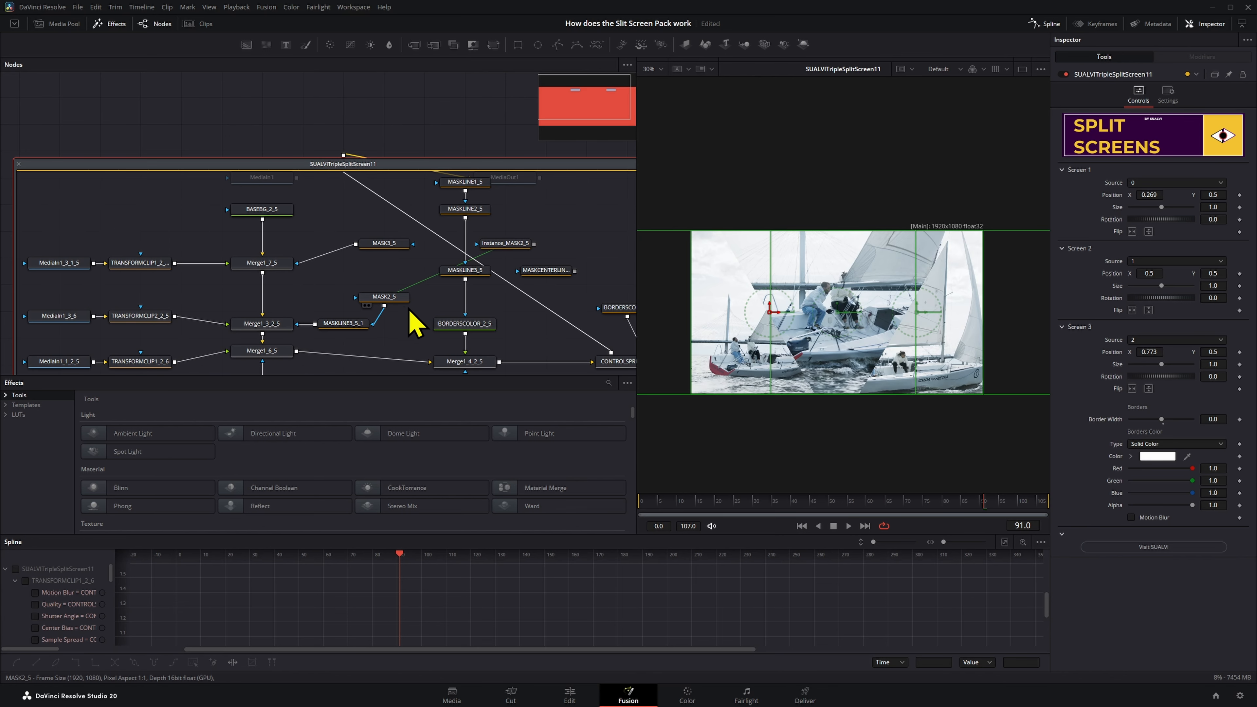
pyautogui.click(393, 300)
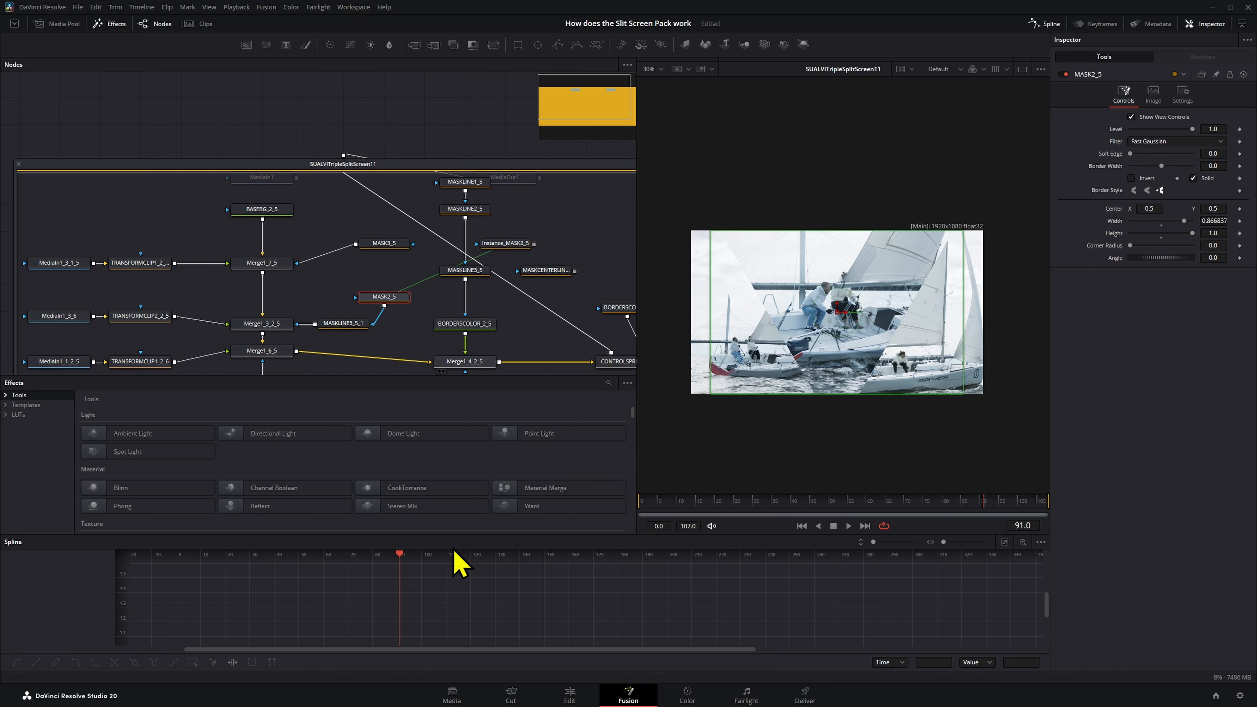
pyautogui.scroll(-3, 396, 274)
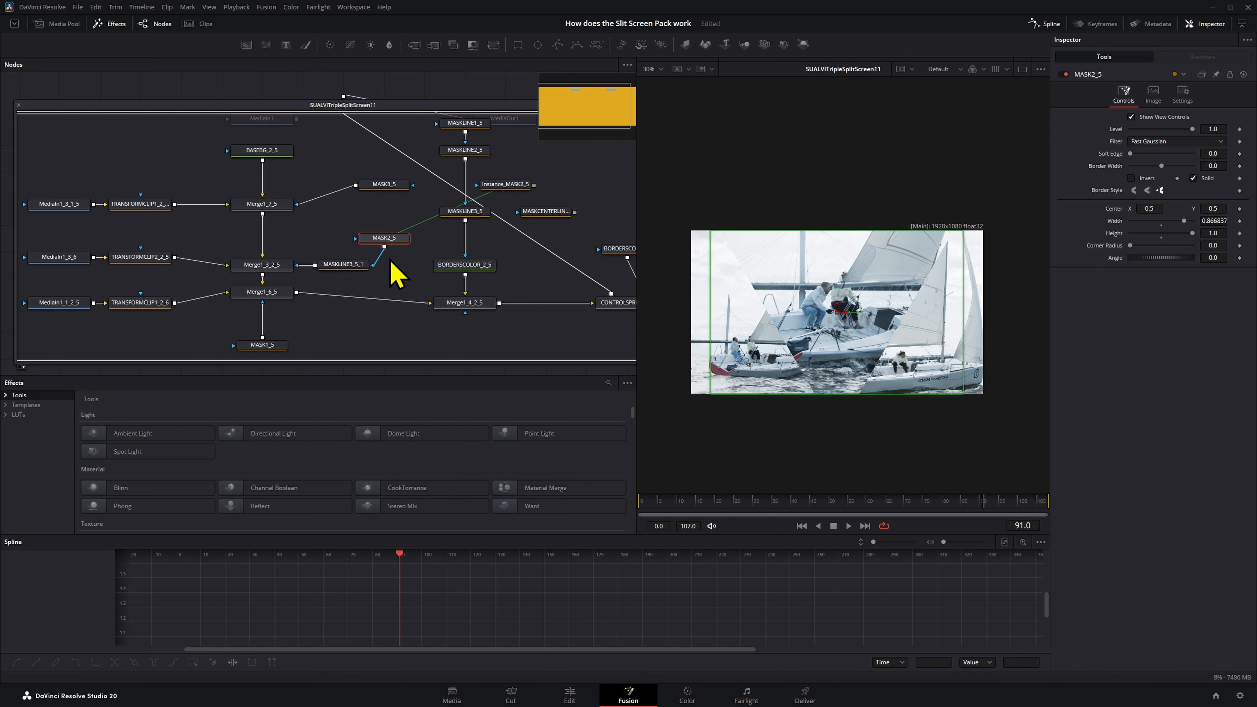
pyautogui.scroll(-1, 389, 292)
# - Keyframe the Center of MASK3_5 and MASK1_5 at frame 91
pyautogui.click(423, 164)
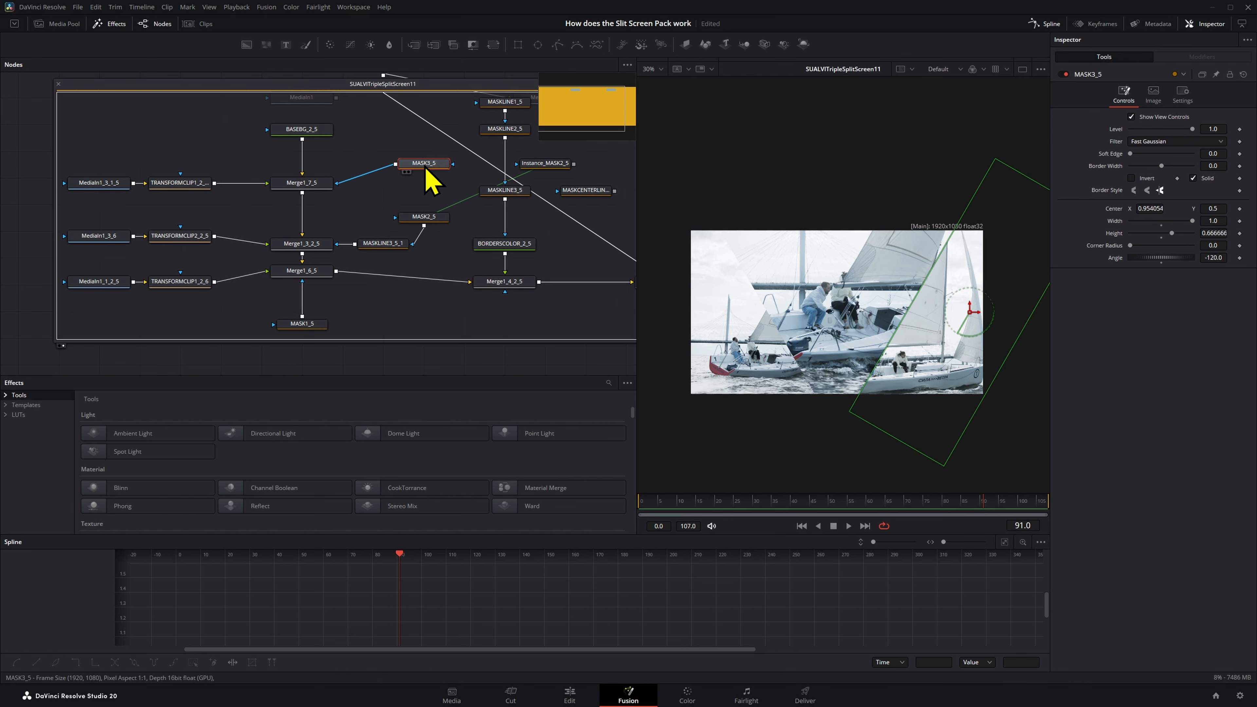
pyautogui.click(1239, 209)
pyautogui.click(321, 325)
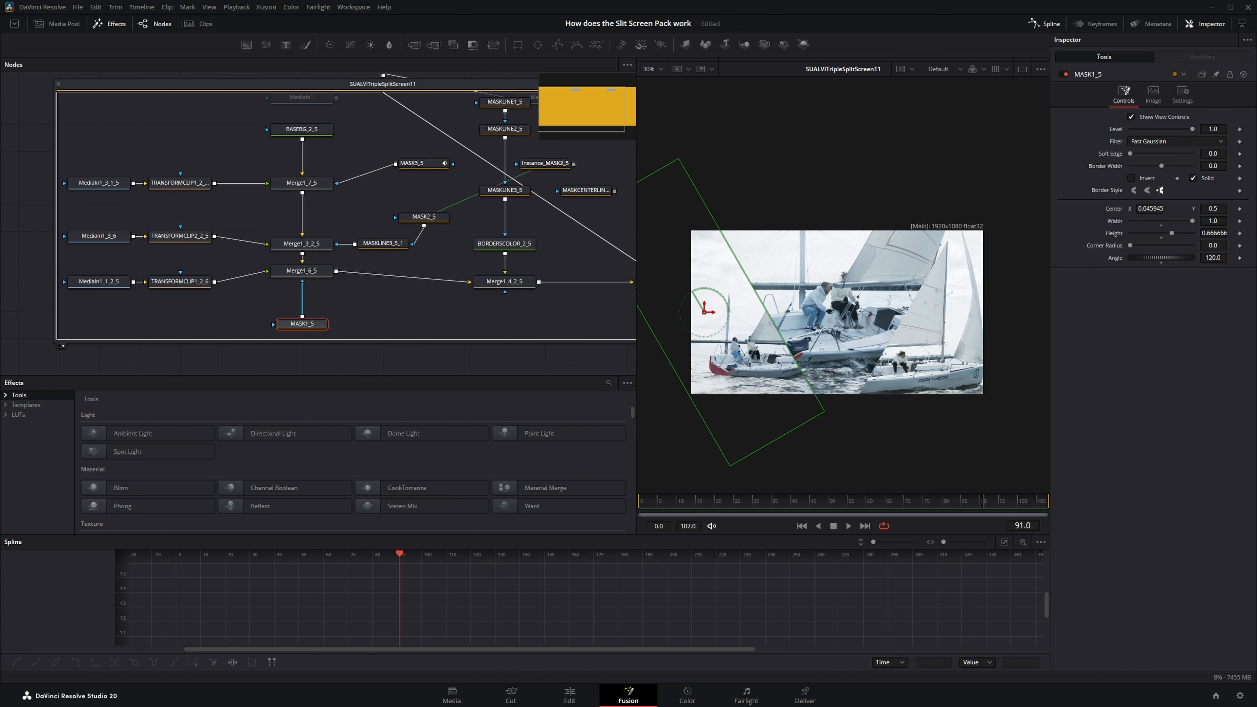
pyautogui.click(1240, 208)
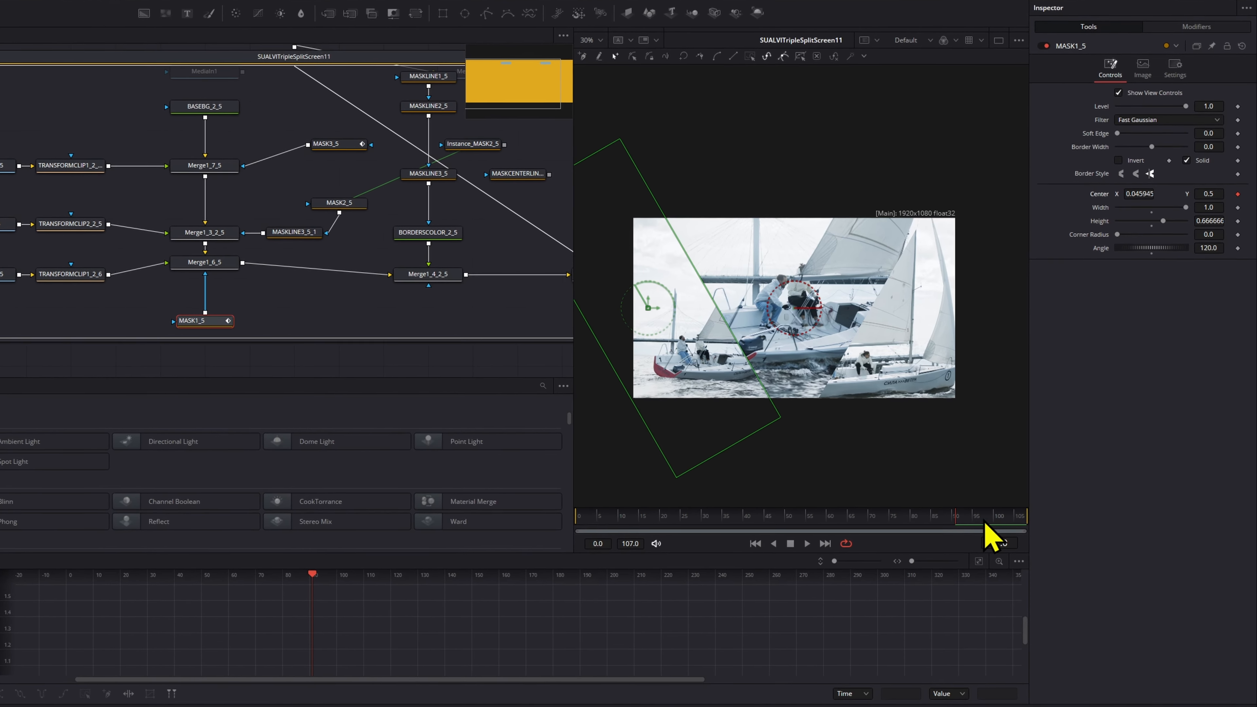
# - At frame 107, move MASK1_5's center to about X -0.307, Y 0.260 and MASK3_5's to about X 1.346, Y 0.347
pyautogui.moveTo(984, 520); pyautogui.dragTo(1028, 521)
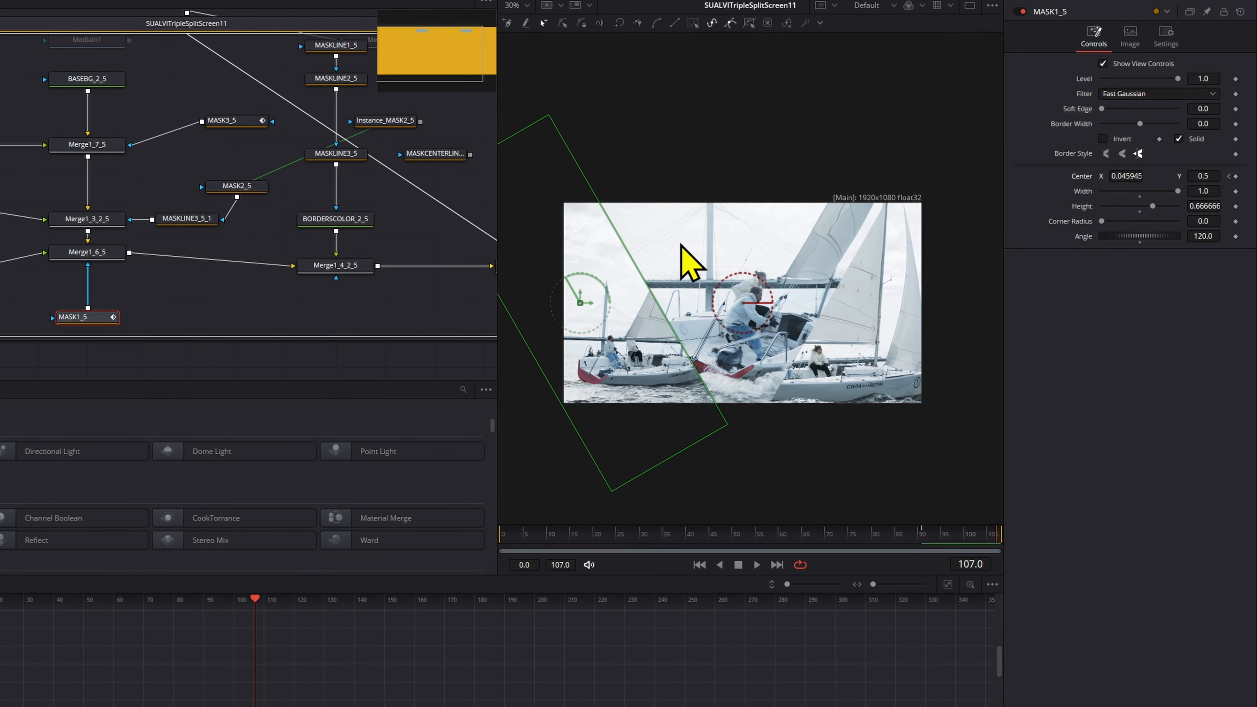
pyautogui.moveTo(580, 304); pyautogui.dragTo(453, 354)
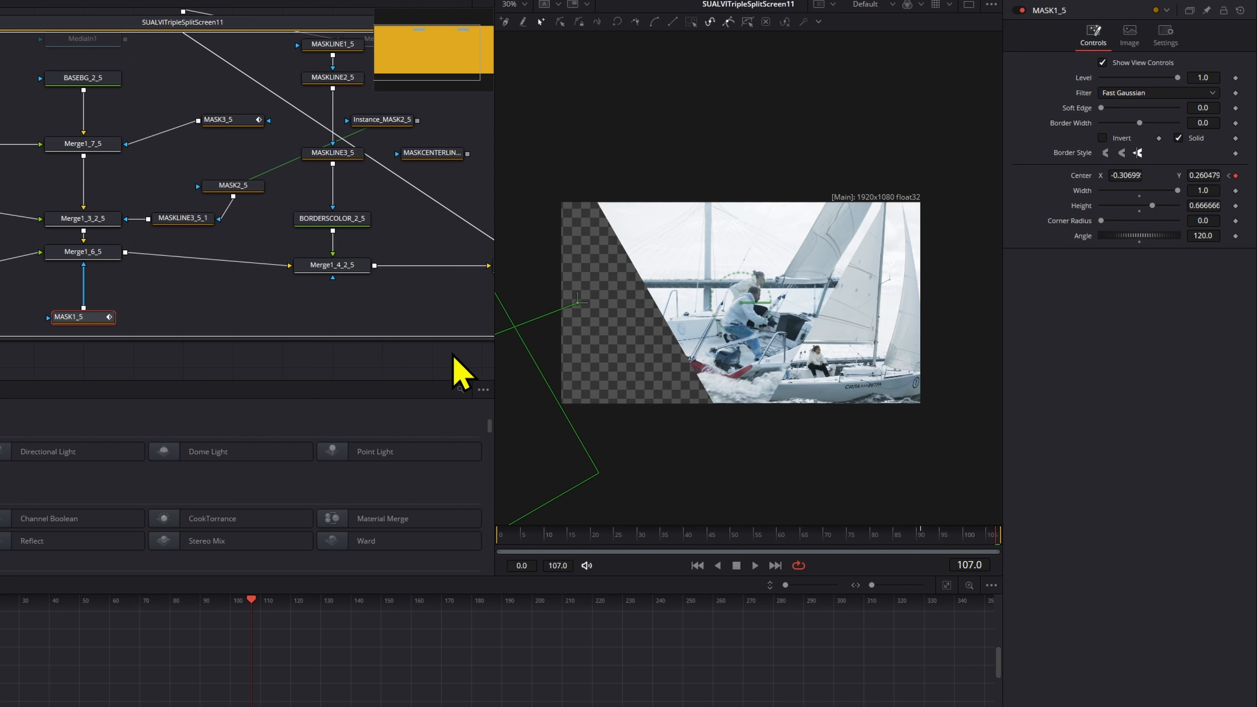
pyautogui.click(240, 124)
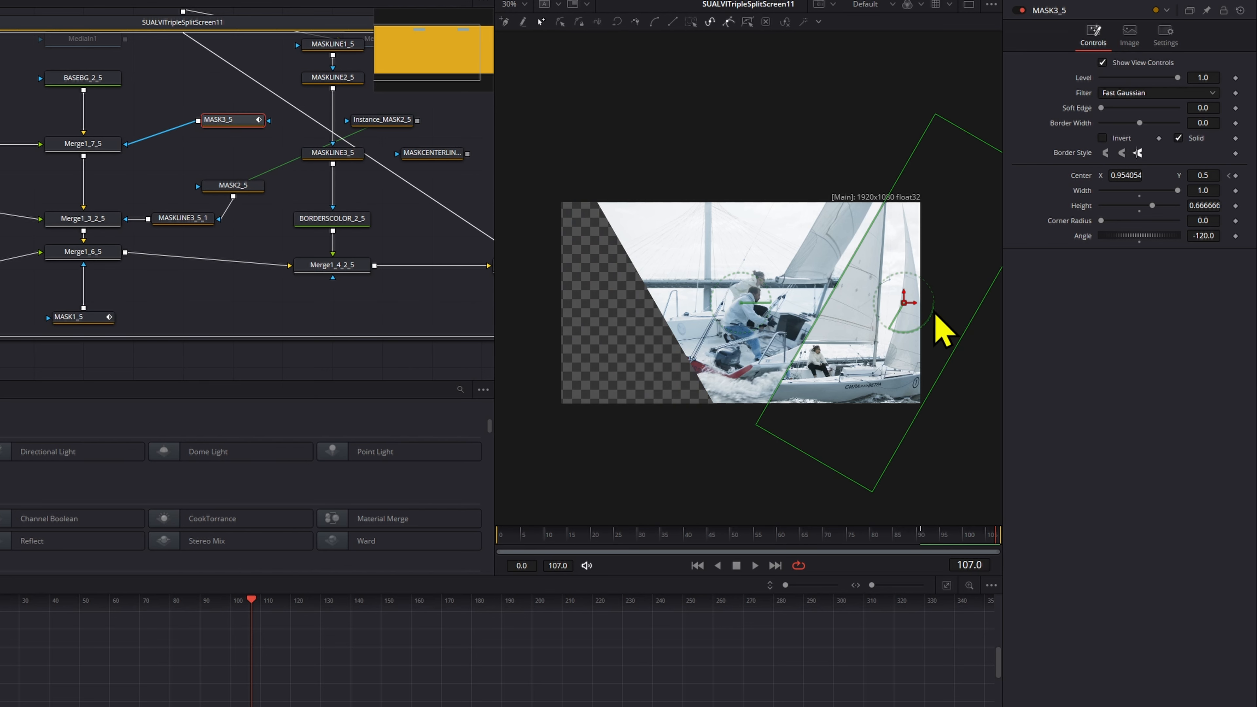
pyautogui.moveTo(907, 317); pyautogui.dragTo(1049, 342)
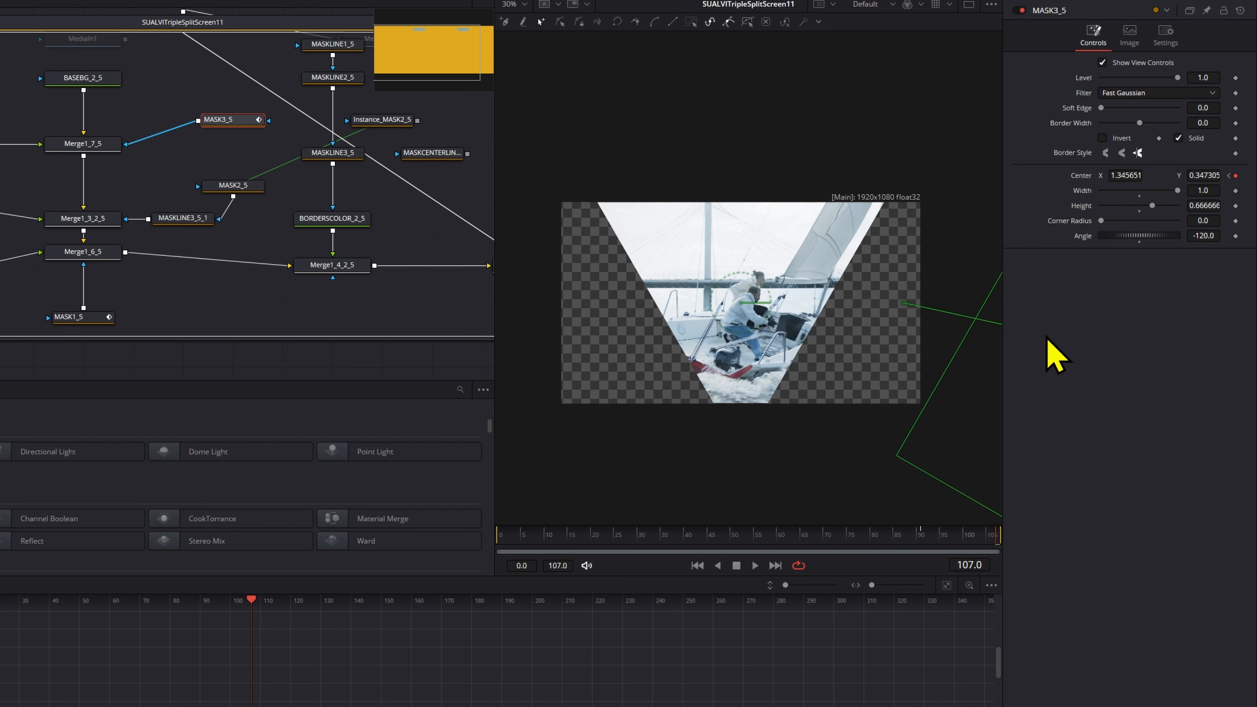
# - Widen MASK2_5 in the template to the full frame by setting its width to 1.0
pyautogui.click(235, 186)
pyautogui.click(182, 220)
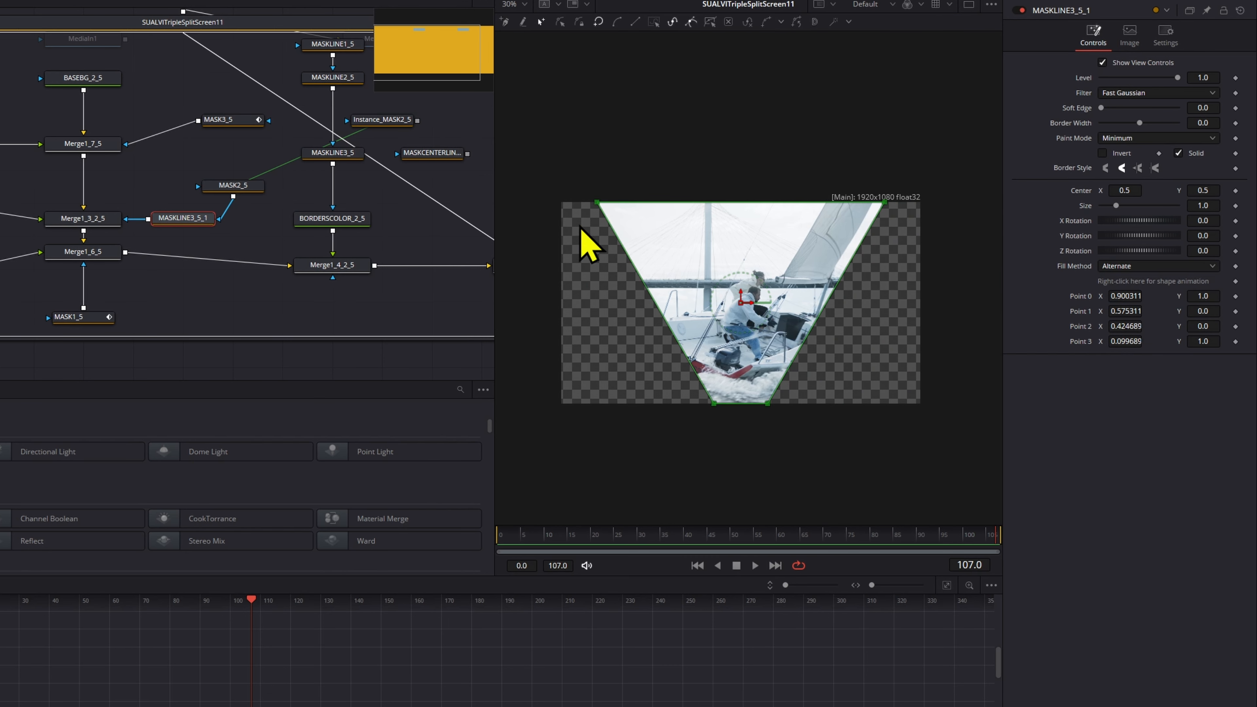
pyautogui.click(231, 188)
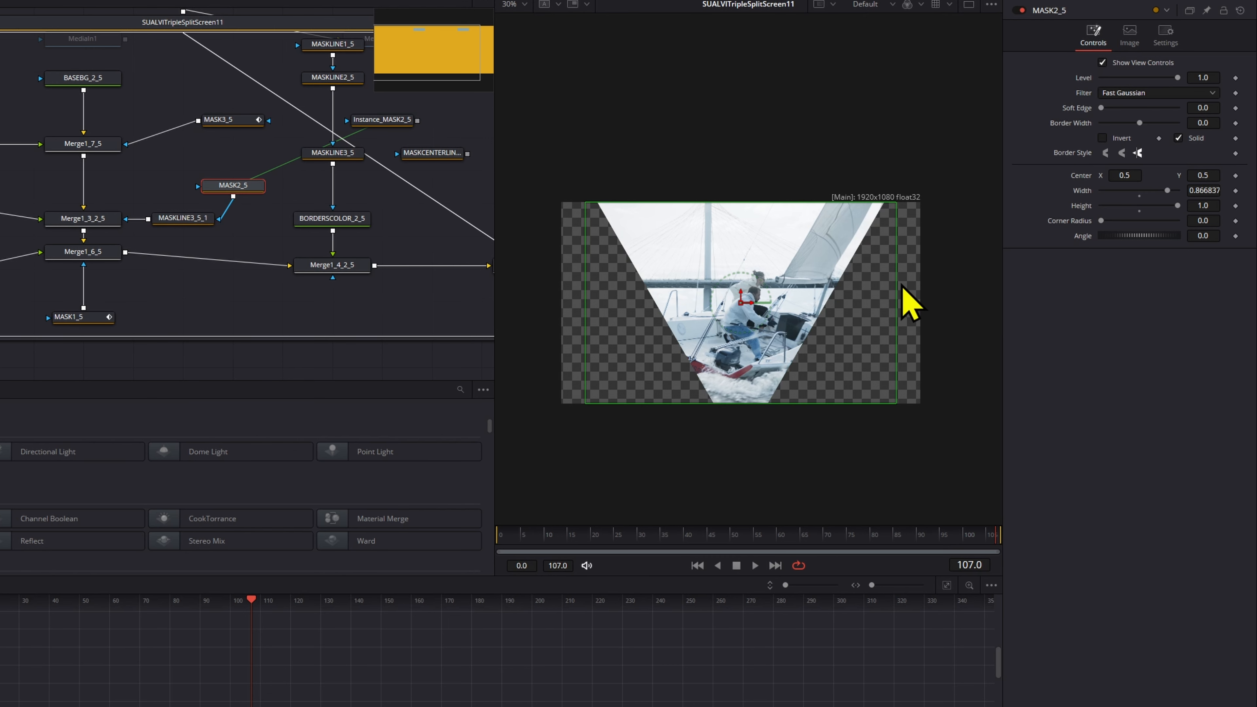
pyautogui.moveTo(897, 293); pyautogui.dragTo(925, 298)
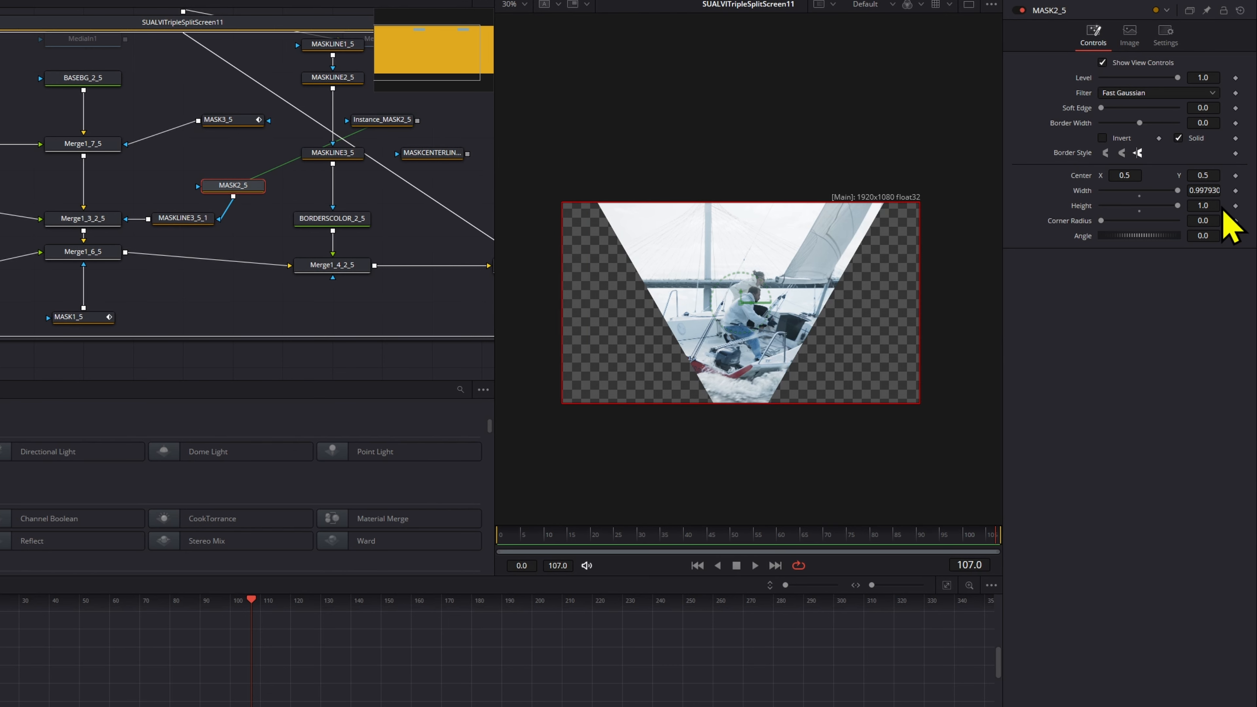
pyautogui.doubleClick(1212, 192)
pyautogui.write('1')
pyautogui.press('Return')
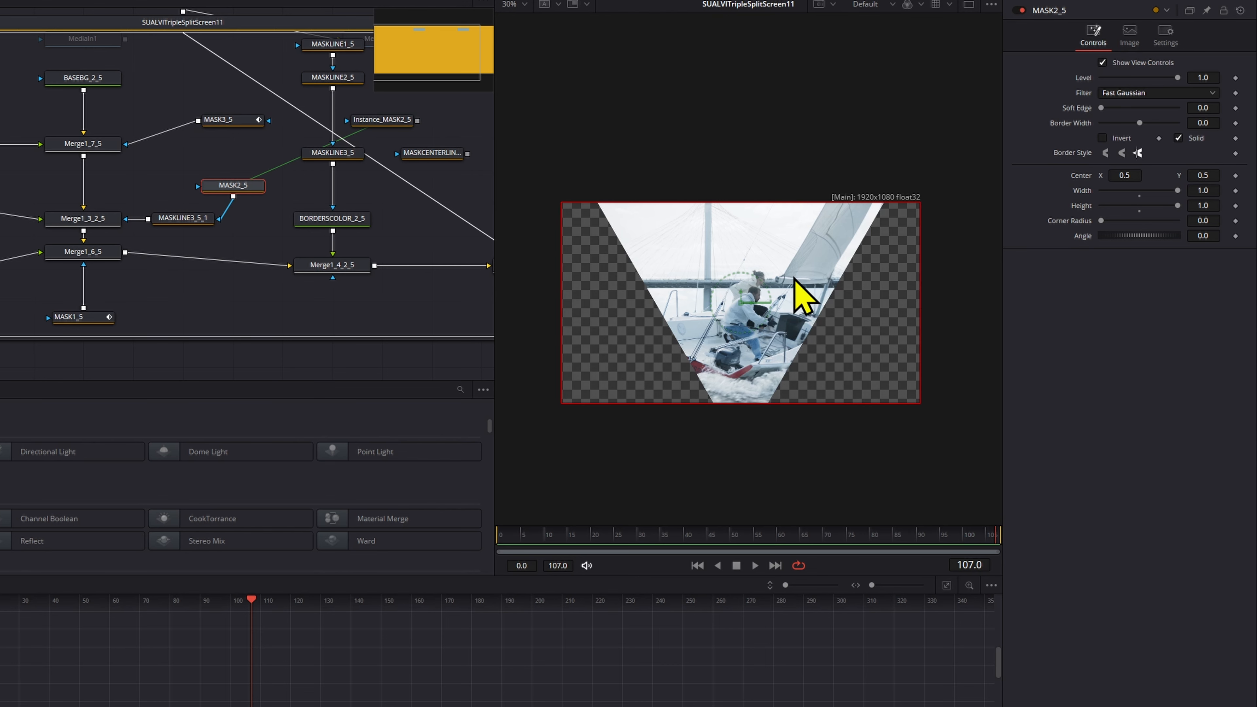
# - At frame 91, keyframe Points 0 to 3 of the MASKLINE3_5_1 polygon mask
pyautogui.click(195, 218)
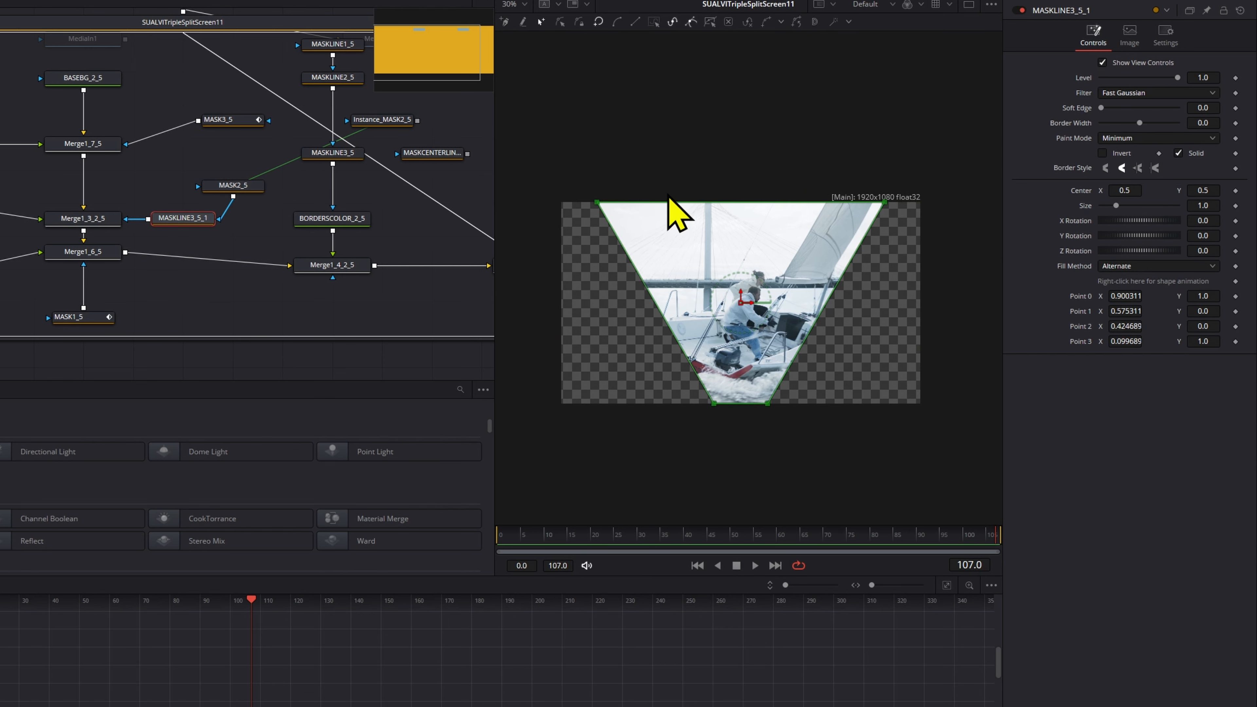
pyautogui.scroll(3, 626, 198)
pyautogui.scroll(-5, 534, 246)
pyautogui.scroll(2, 589, 301)
pyautogui.moveTo(573, 261); pyautogui.dragTo(698, 291)
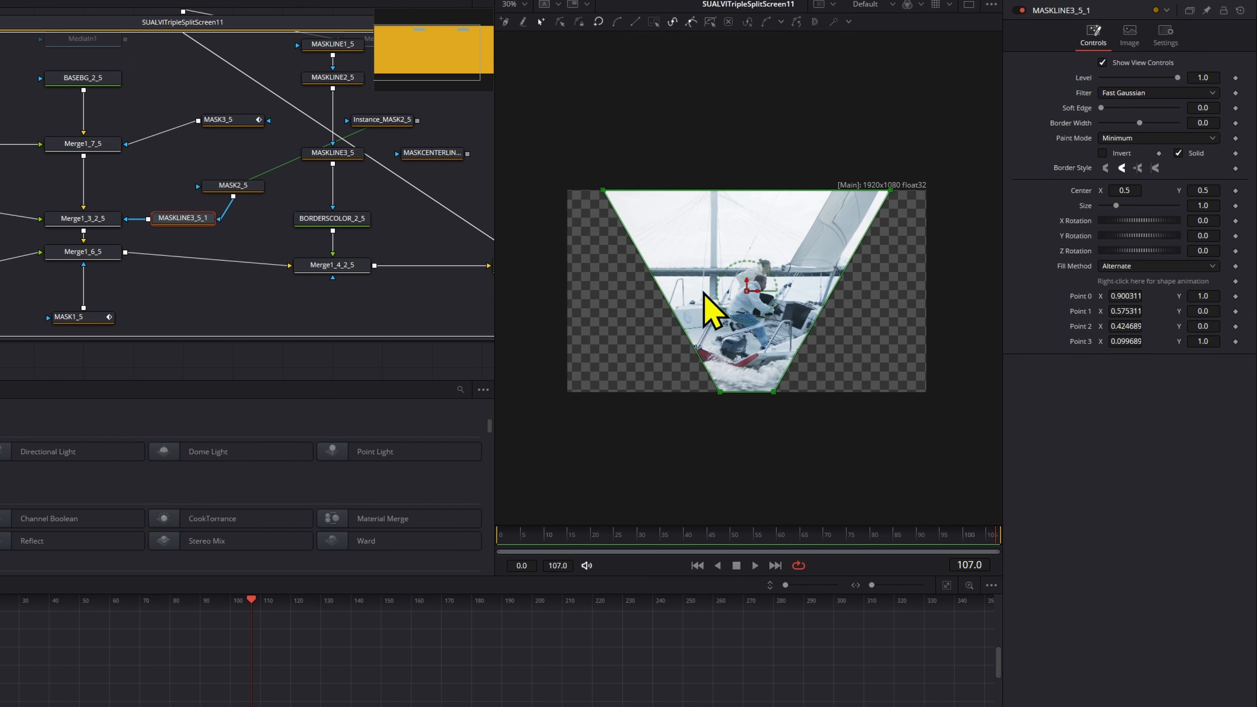
pyautogui.click(105, 317)
pyautogui.click(925, 543)
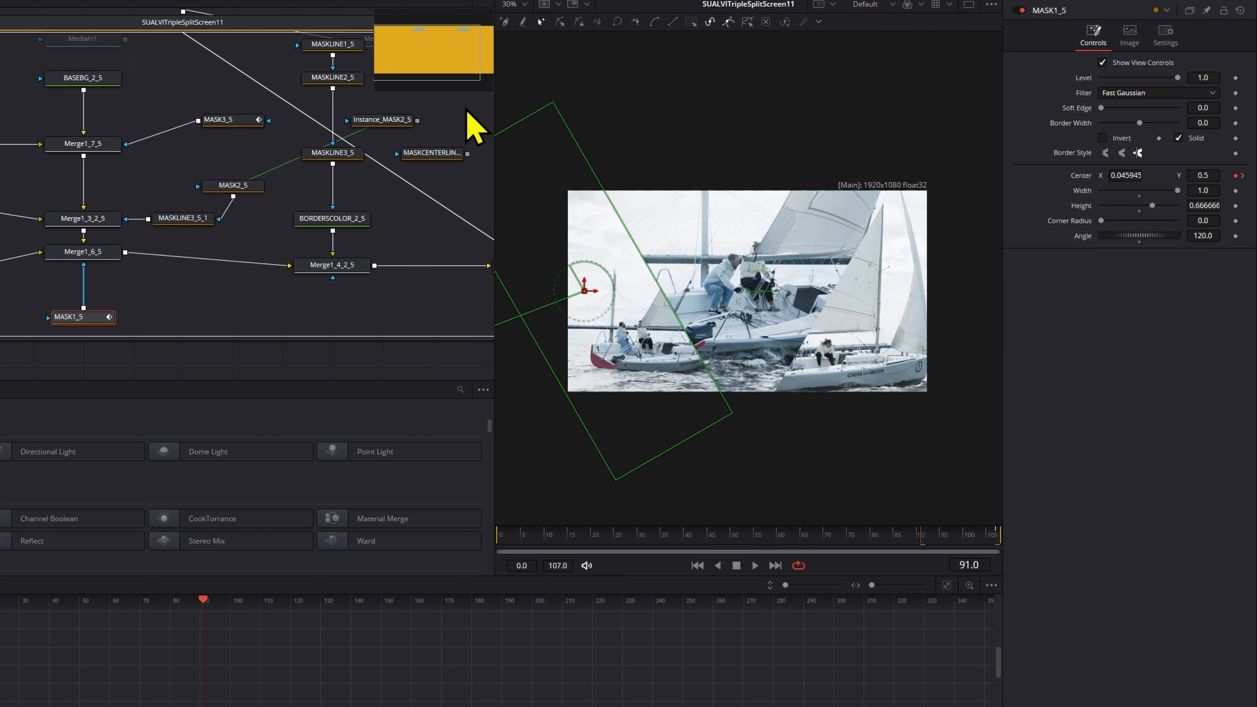
pyautogui.click(189, 218)
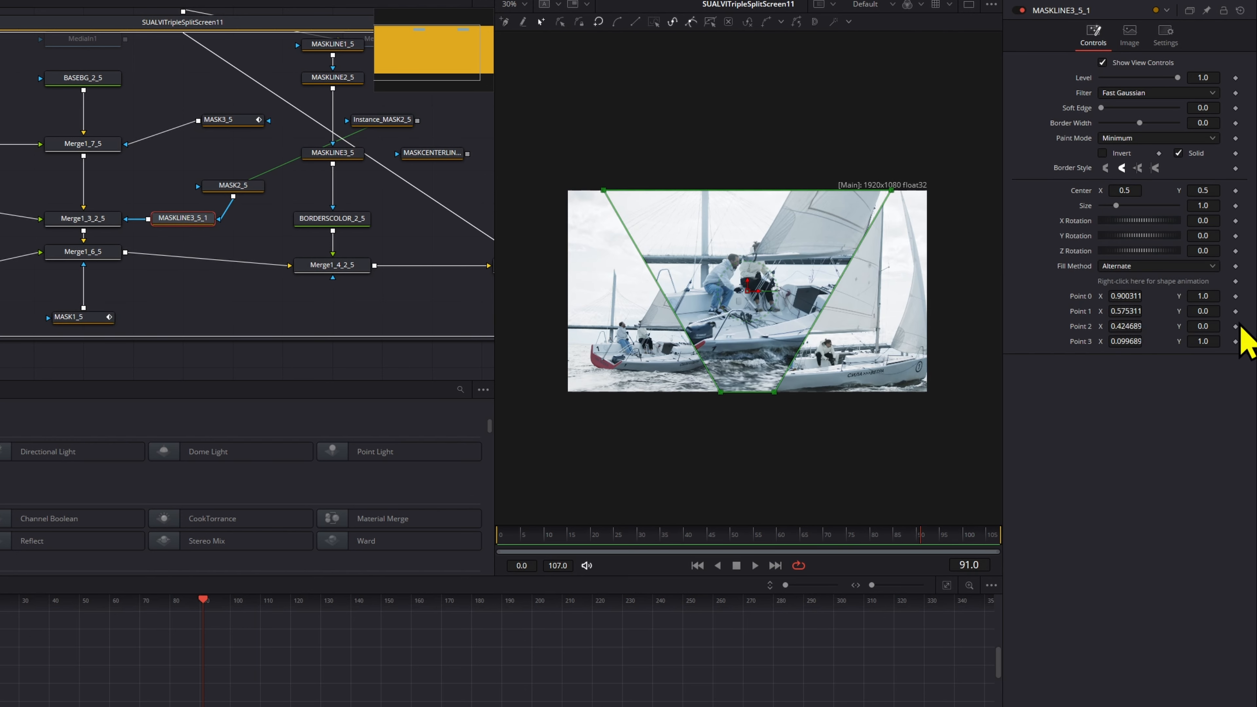
pyautogui.click(1236, 297)
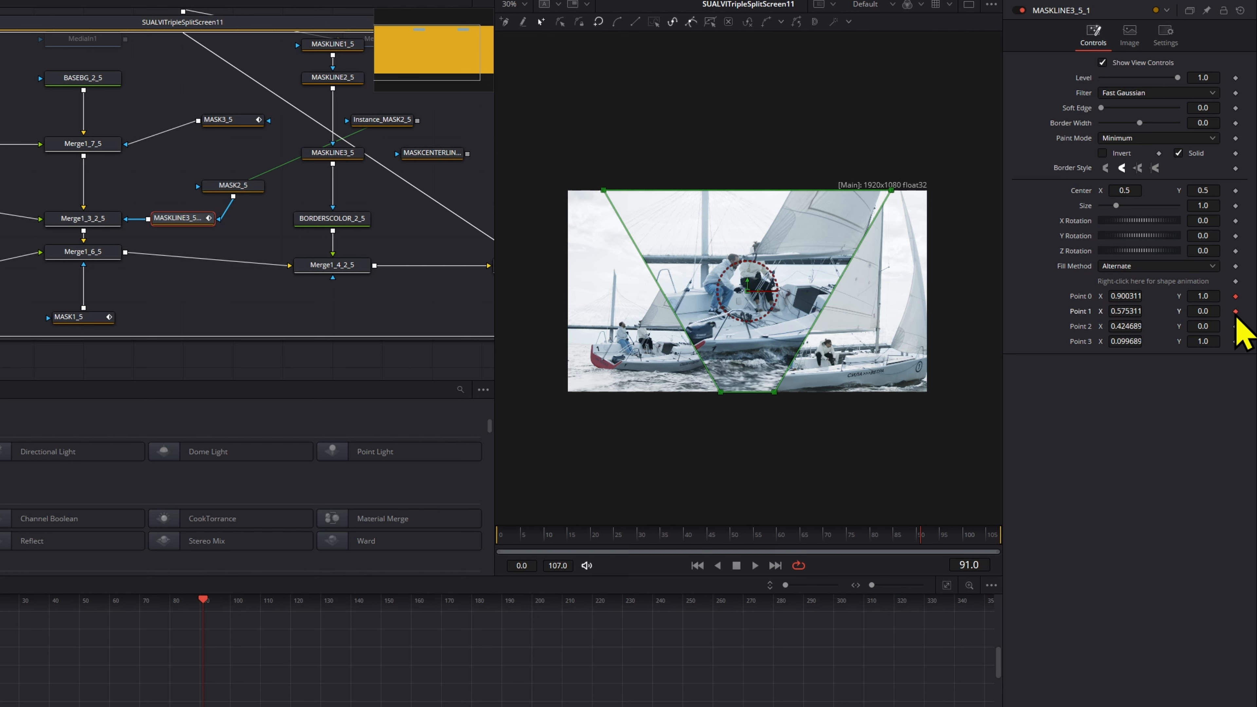
pyautogui.click(1236, 342)
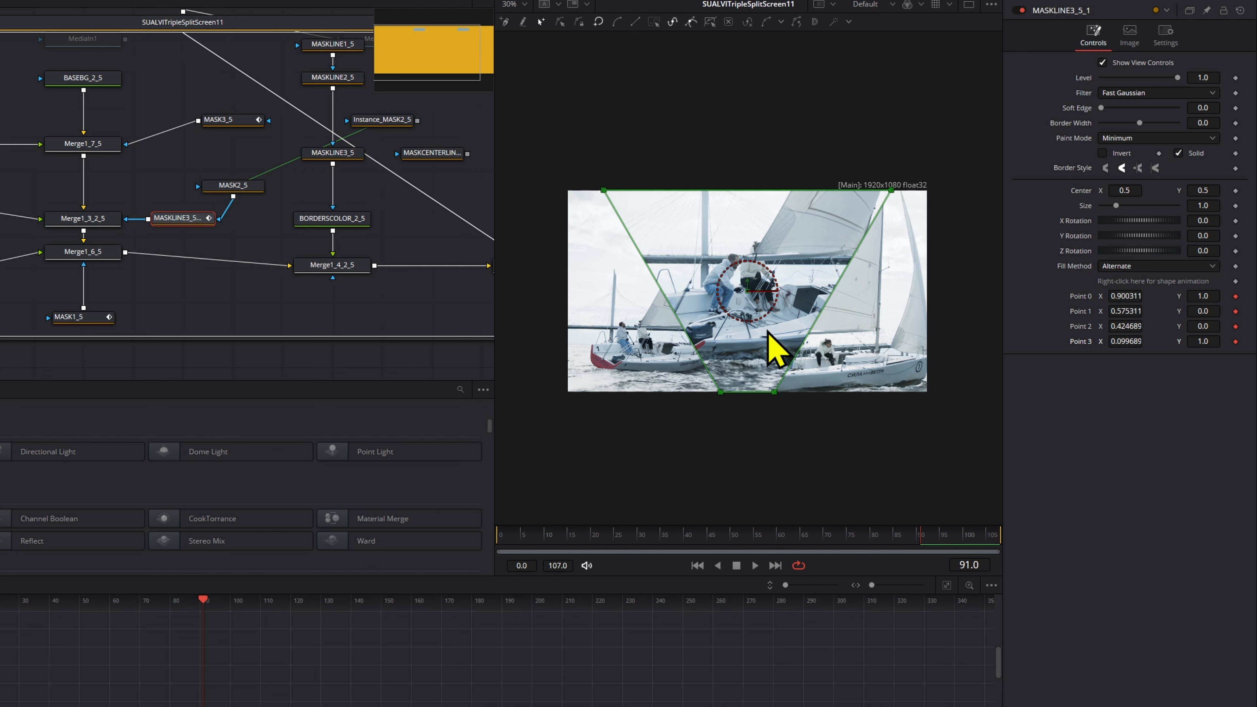
# - Try moving Point 2 of MASKLINE3_5_1 up and inward at frame 91, undoing each move
pyautogui.moveTo(721, 392); pyautogui.dragTo(728, 348)
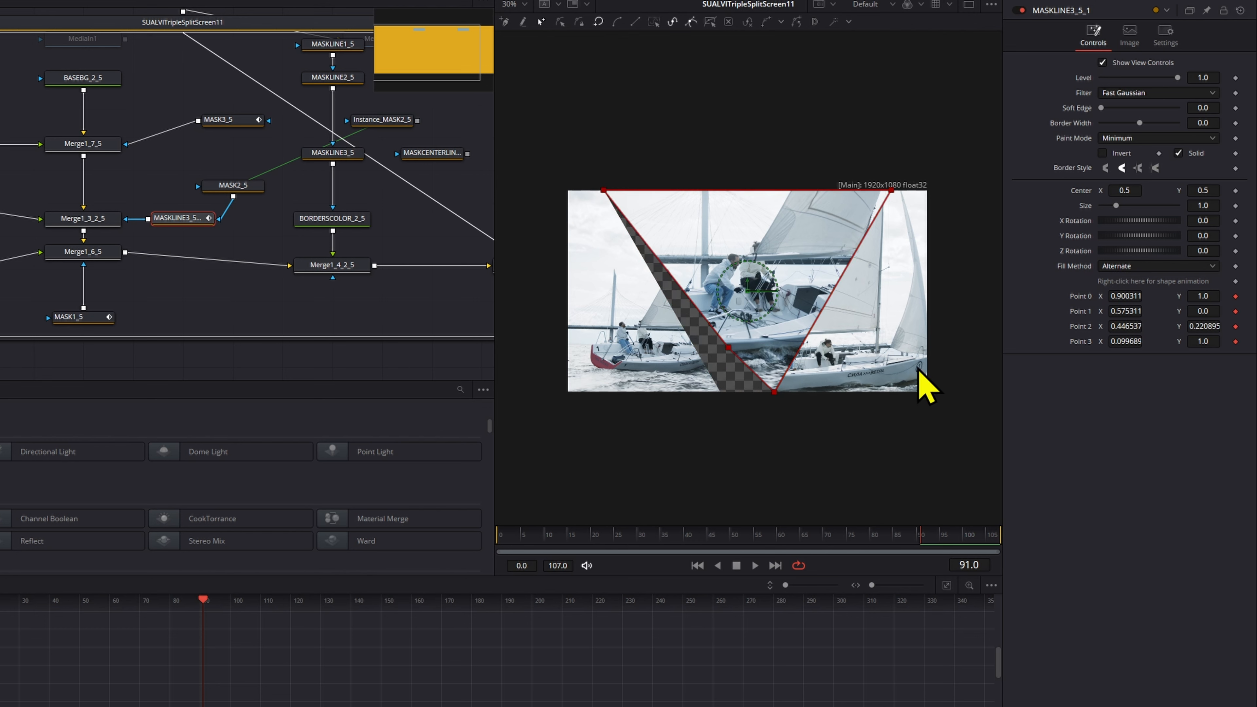
pyautogui.hotkey('ctrl', 'z')
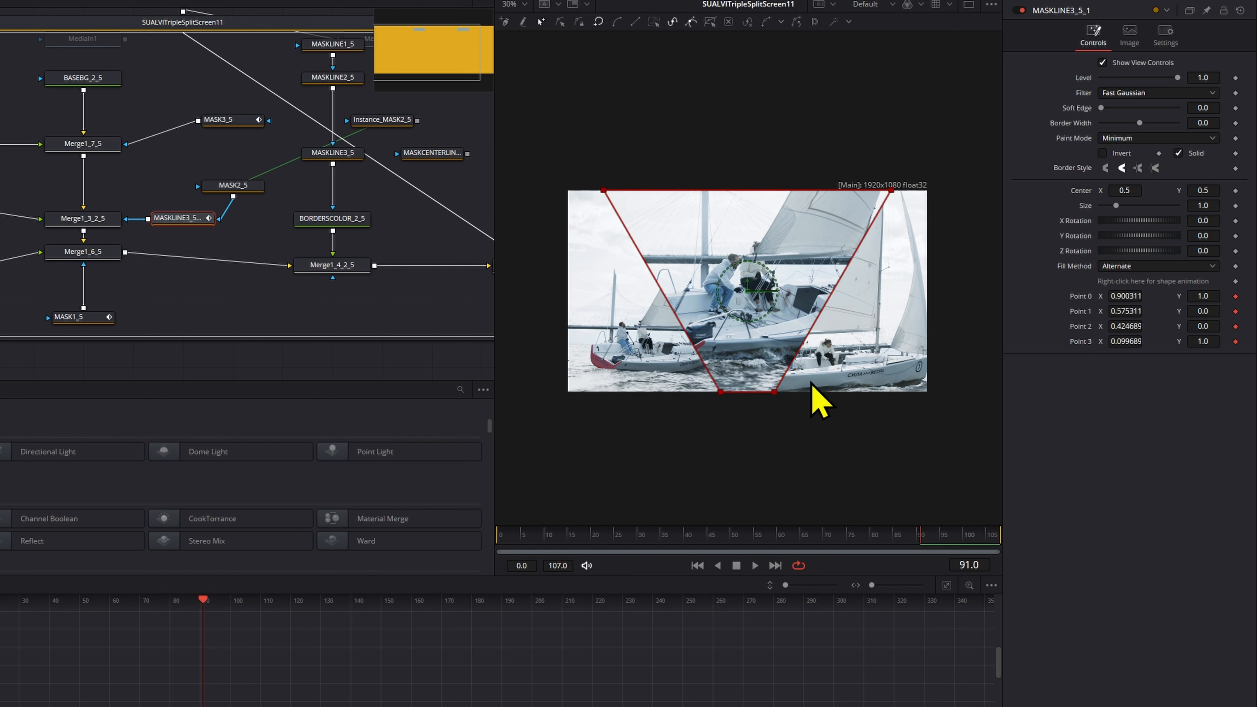
pyautogui.moveTo(721, 392); pyautogui.dragTo(732, 348)
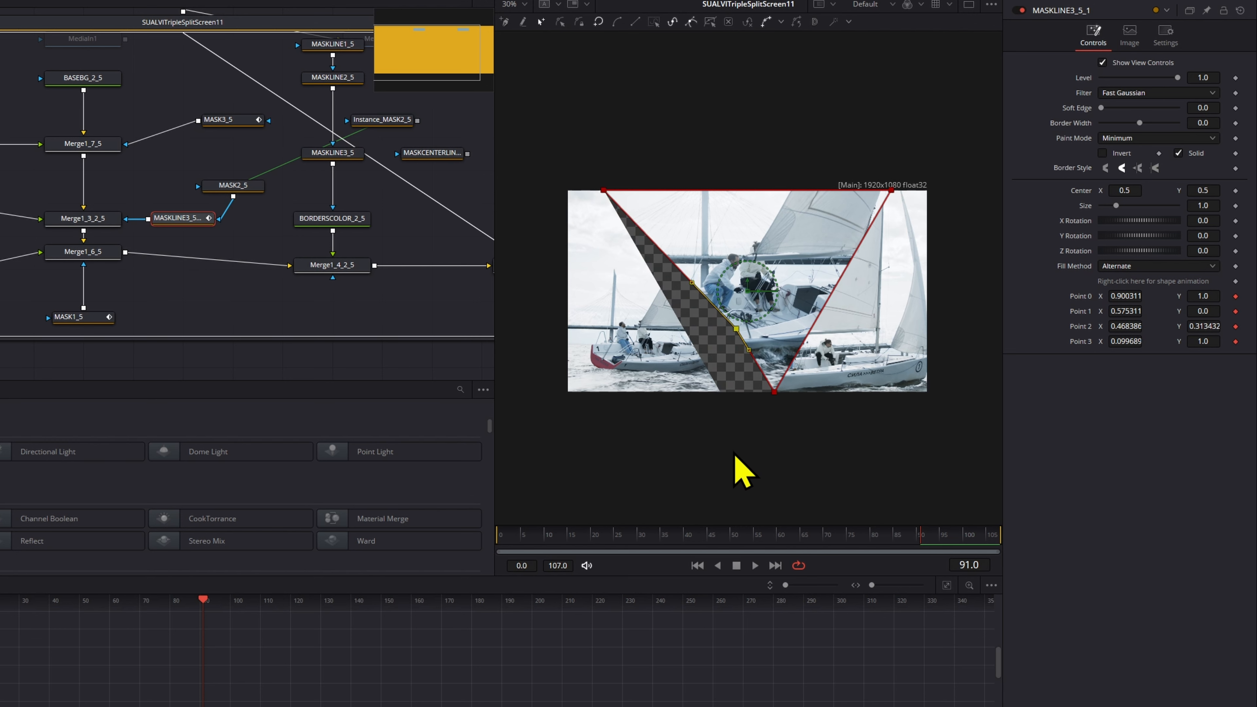
pyautogui.hotkey('ctrl', 'z')
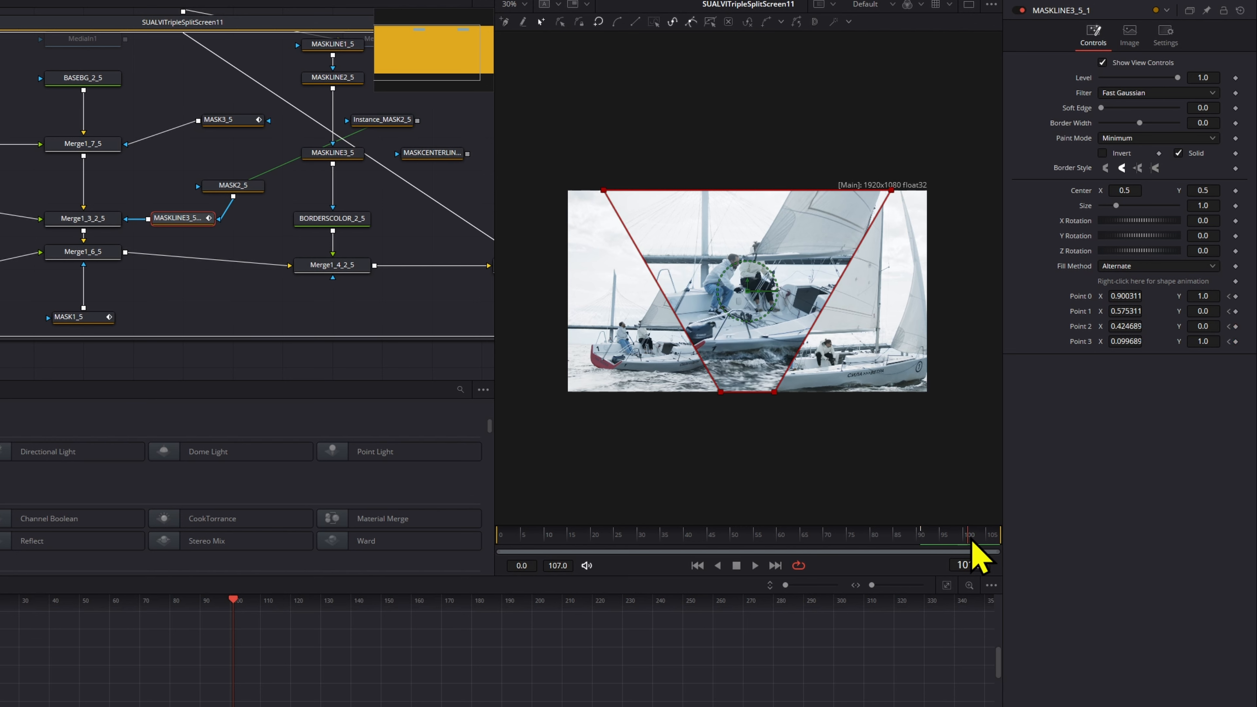
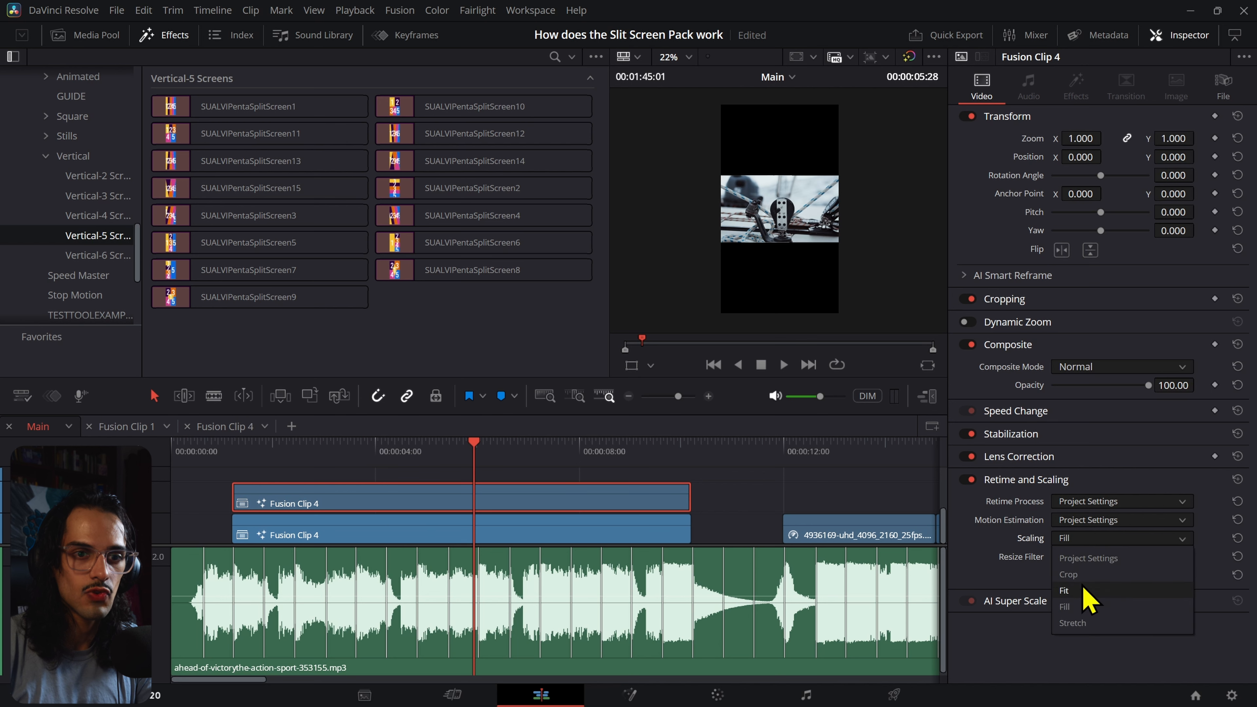
# - Set the upper Fusion Clip 4's scaling to Fit and switch its nested timeline to the Portrait 1080 x 1920 resolution
pyautogui.click(1089, 567)
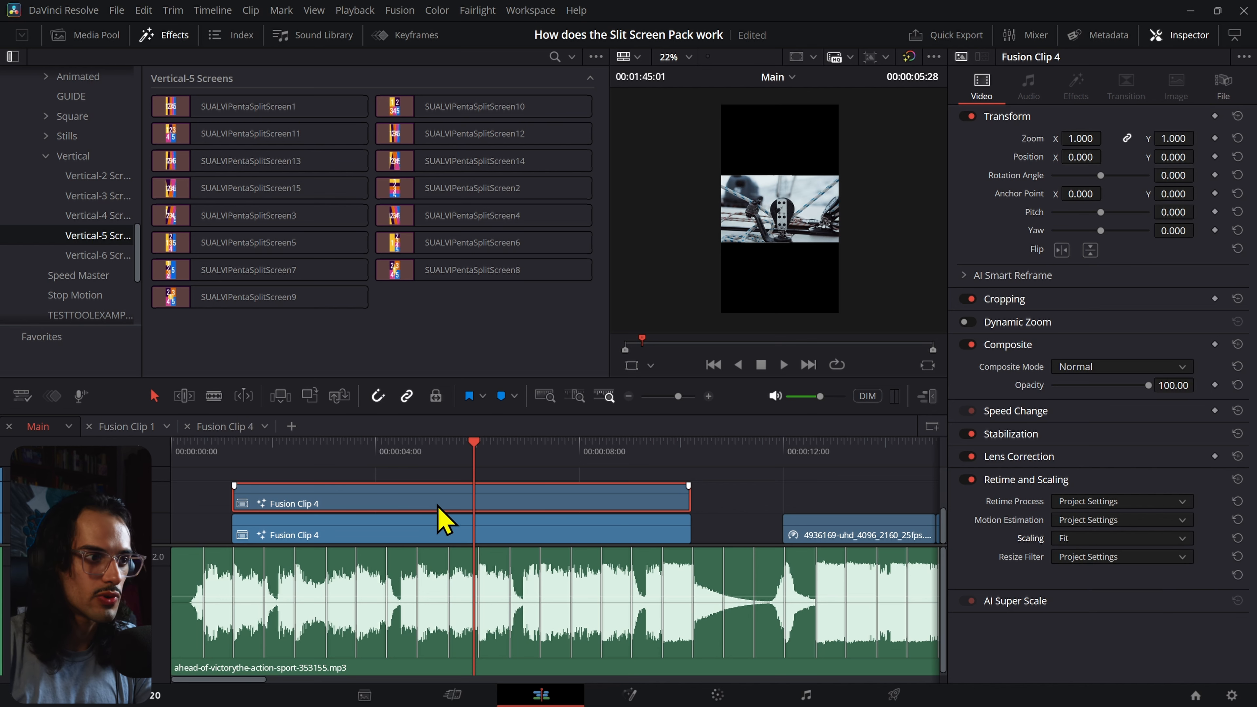
pyautogui.click(241, 431)
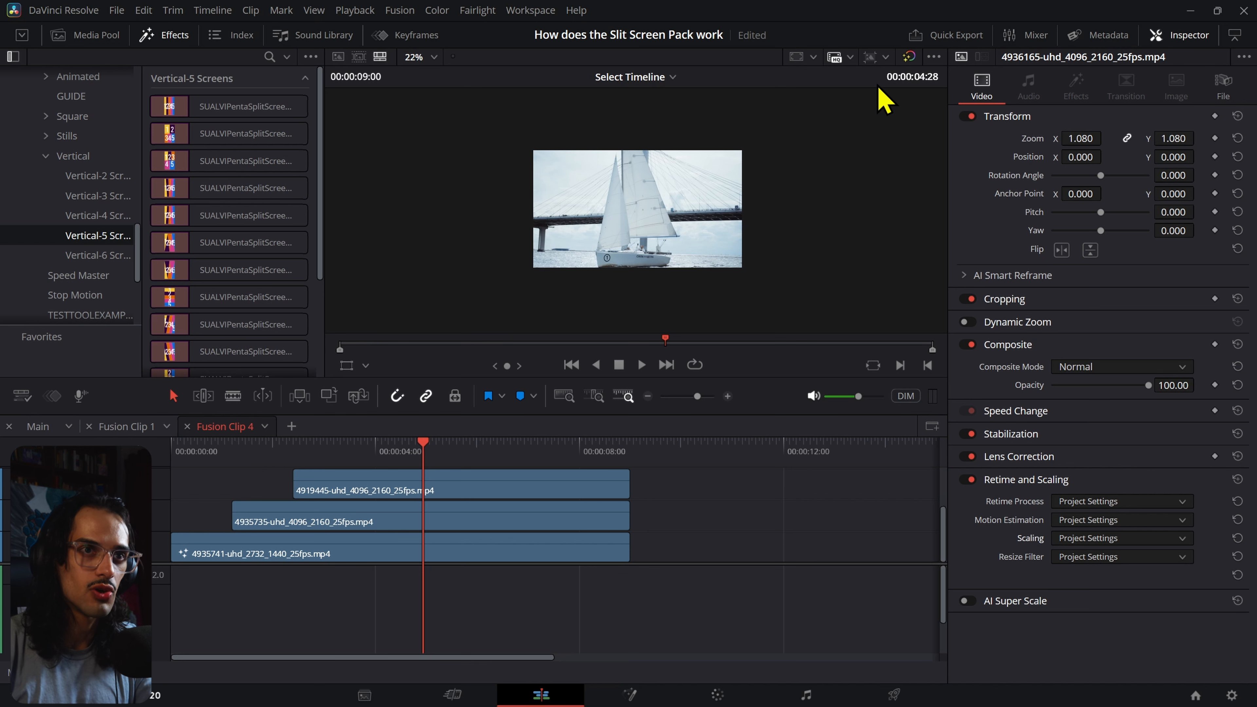
pyautogui.click(886, 57)
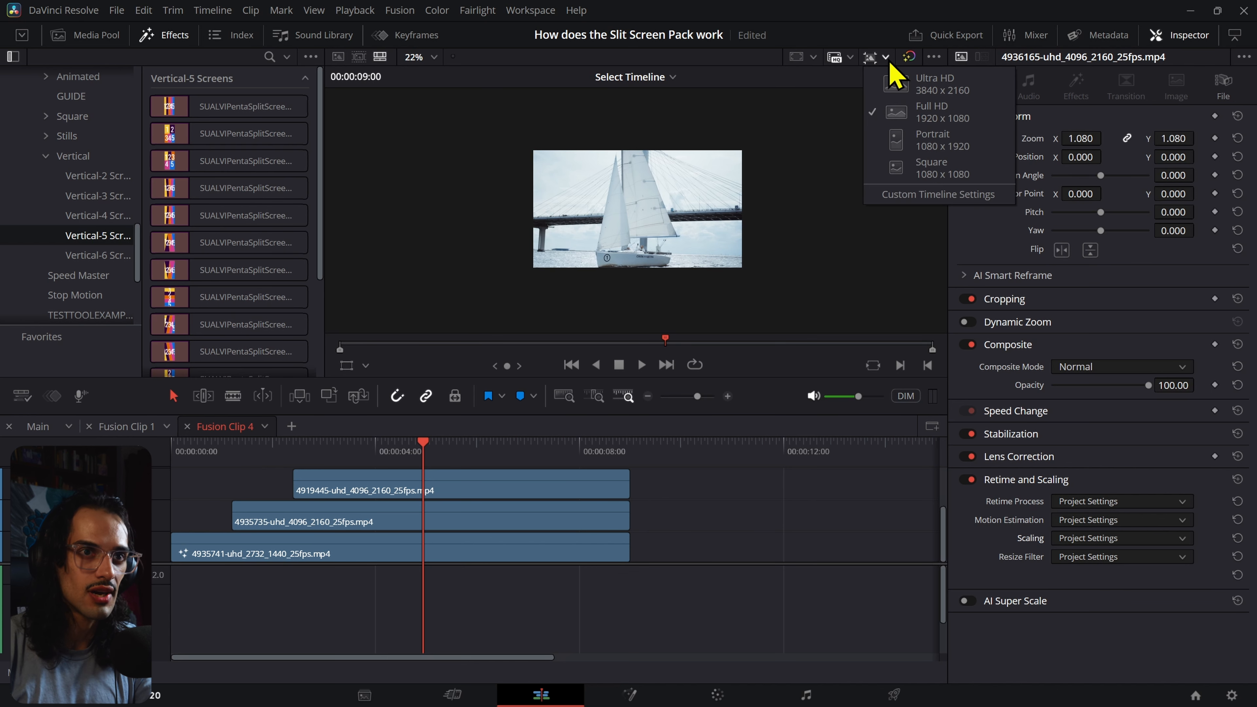
pyautogui.click(944, 139)
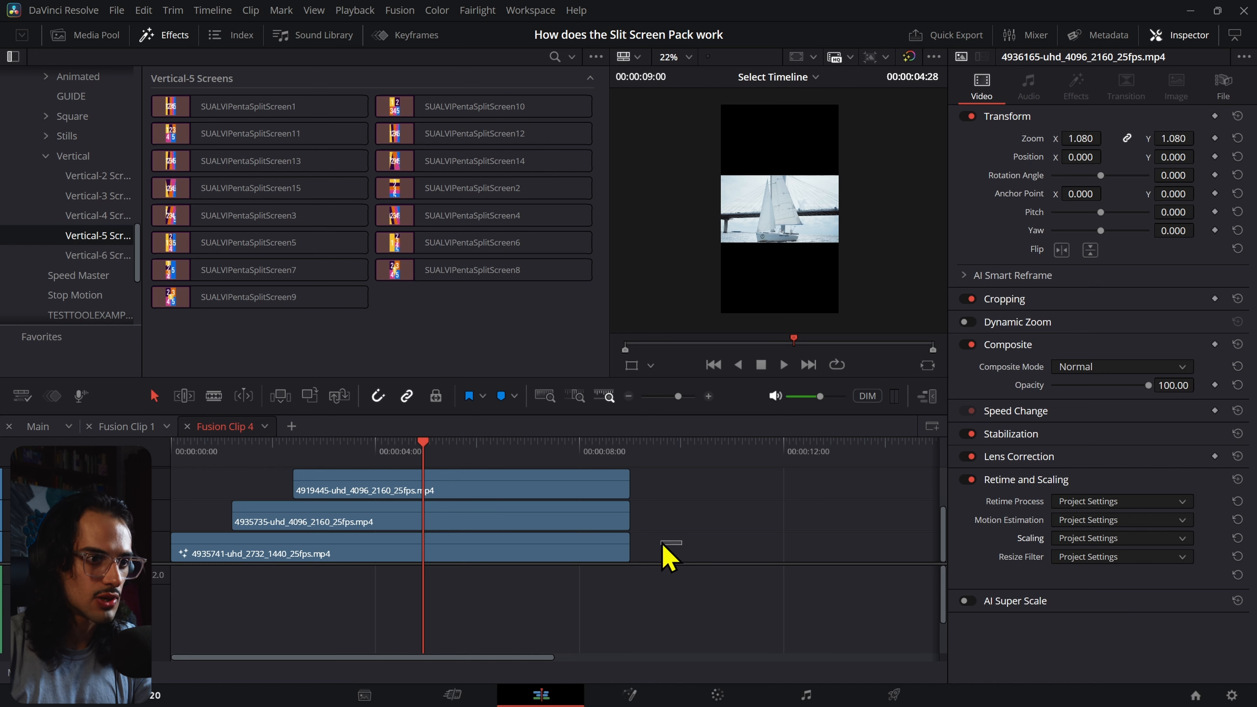
# - Select all the clips inside Fusion Clip 4 and examine the available Scaling options
pyautogui.moveTo(664, 545); pyautogui.dragTo(514, 458)
pyautogui.click(1079, 539)
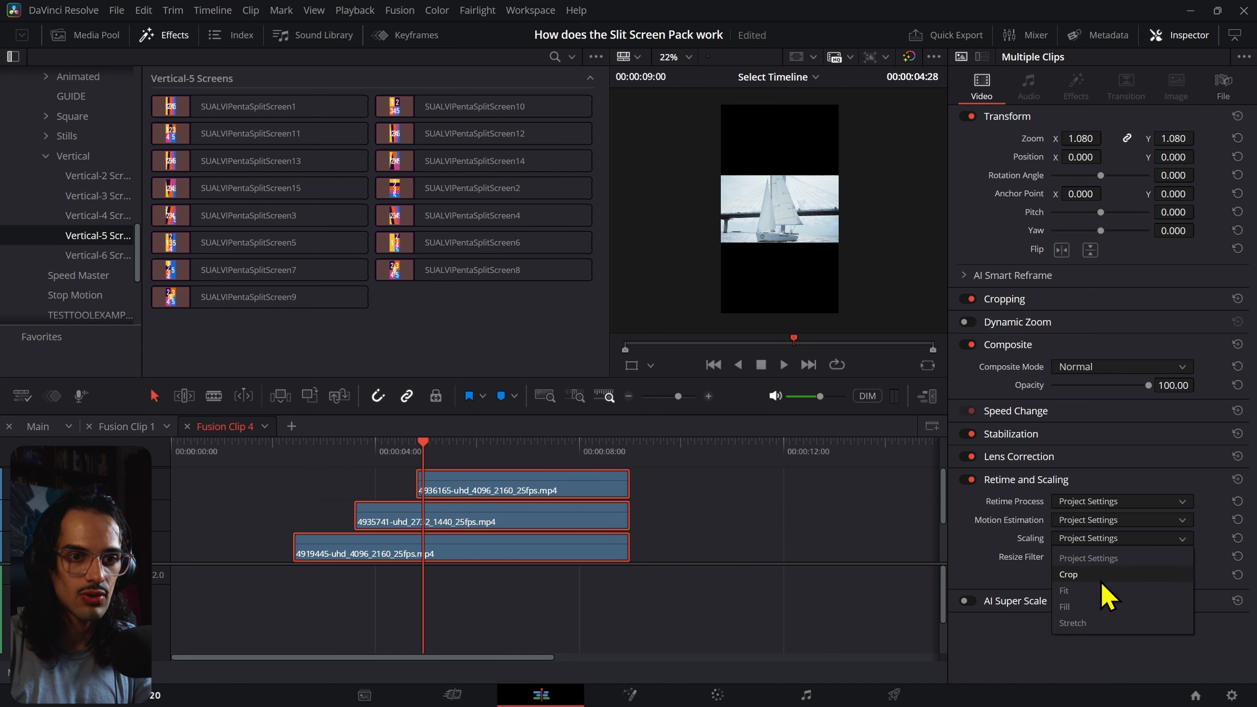
pyautogui.click(748, 537)
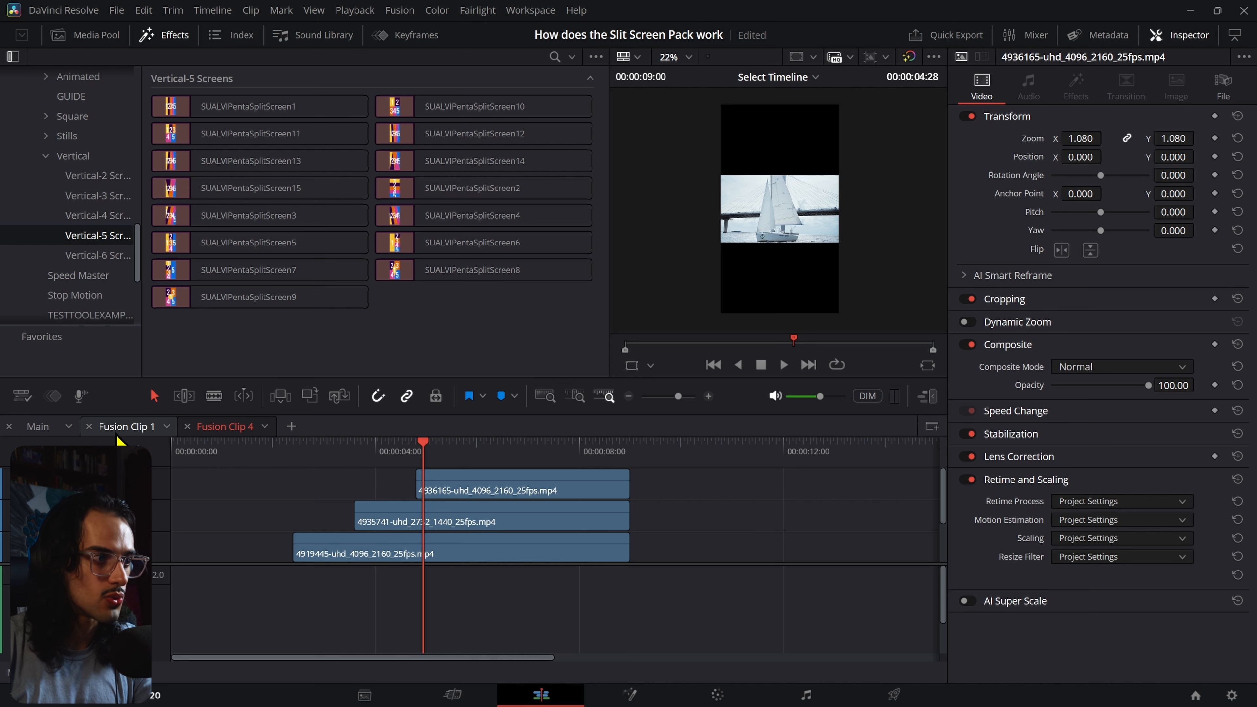
# - On the Main timeline, apply SUALVIPentaSplitScreen2 to the upper Fusion Clip 4 and set its Border Width to 0
pyautogui.click(37, 426)
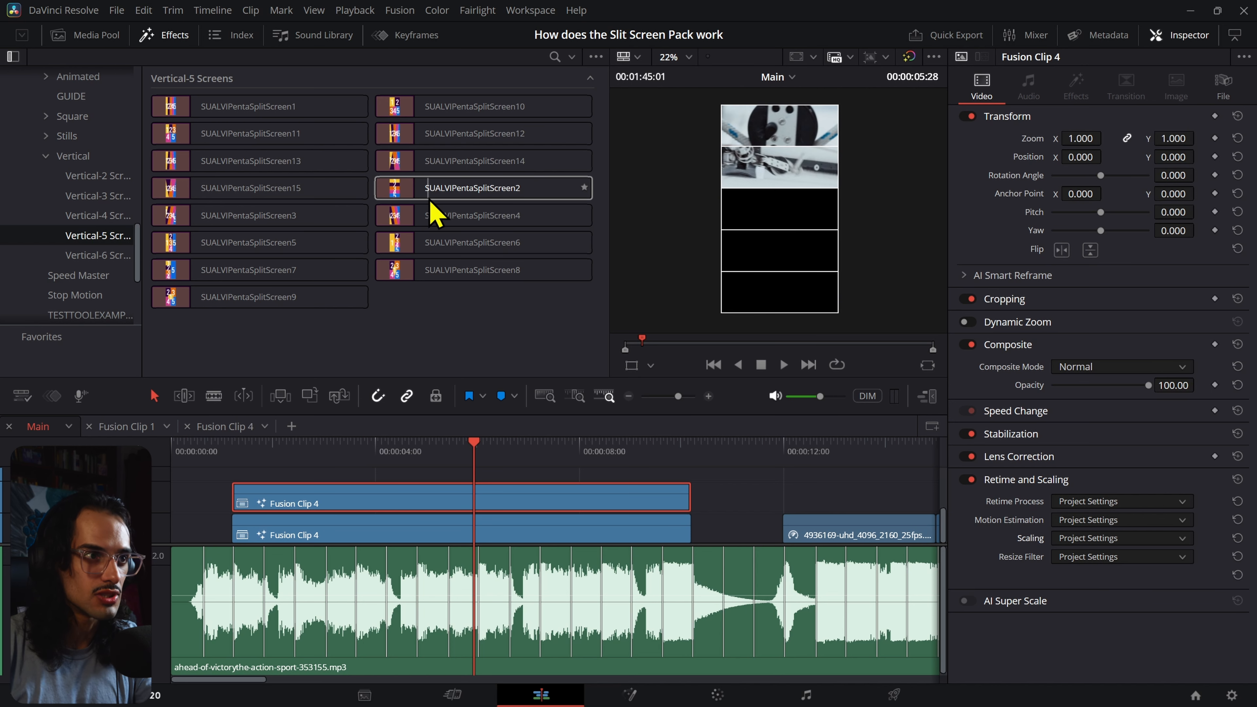
pyautogui.moveTo(430, 201); pyautogui.dragTo(461, 461)
pyautogui.scroll(-8, 1116, 628)
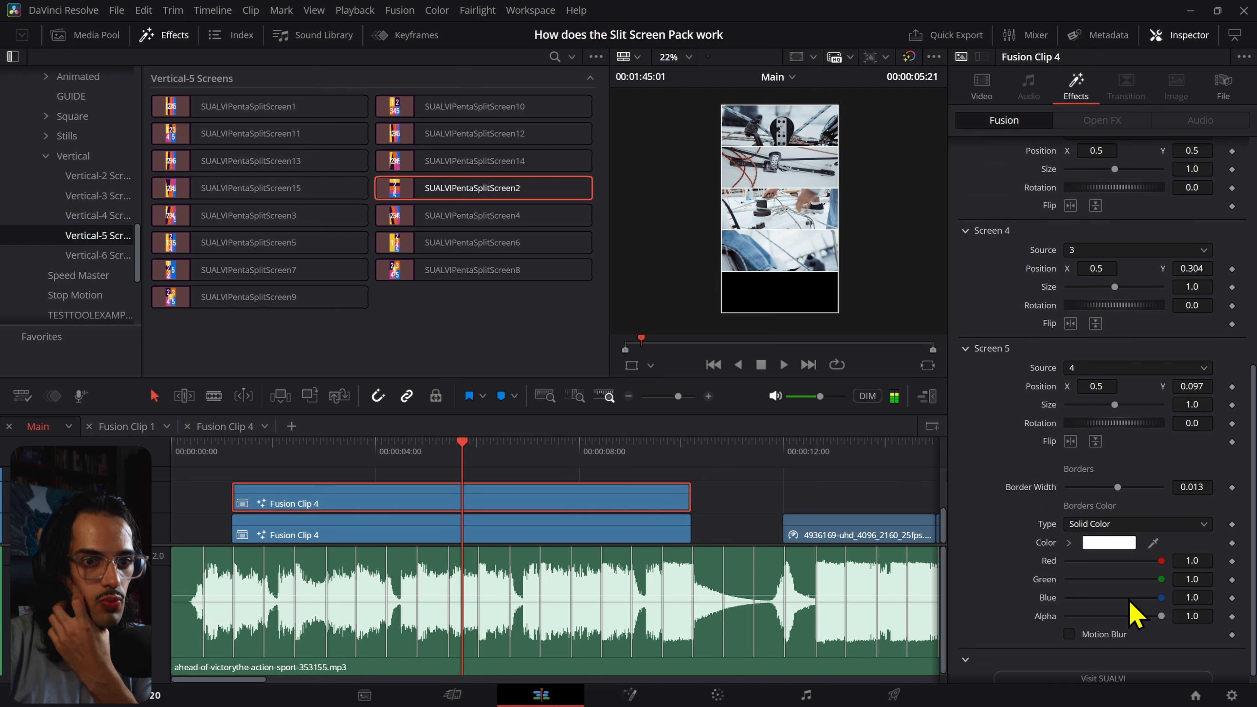
pyautogui.click(1192, 488)
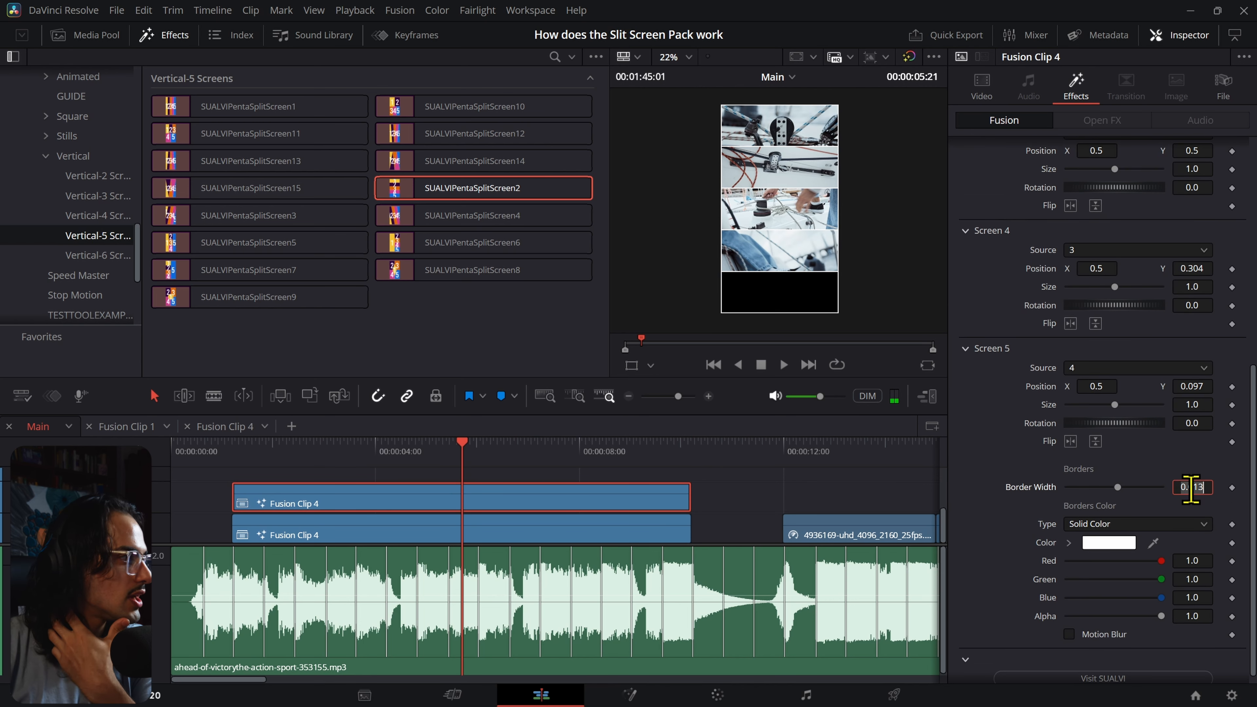
pyautogui.write('0')
pyautogui.press('Tab')
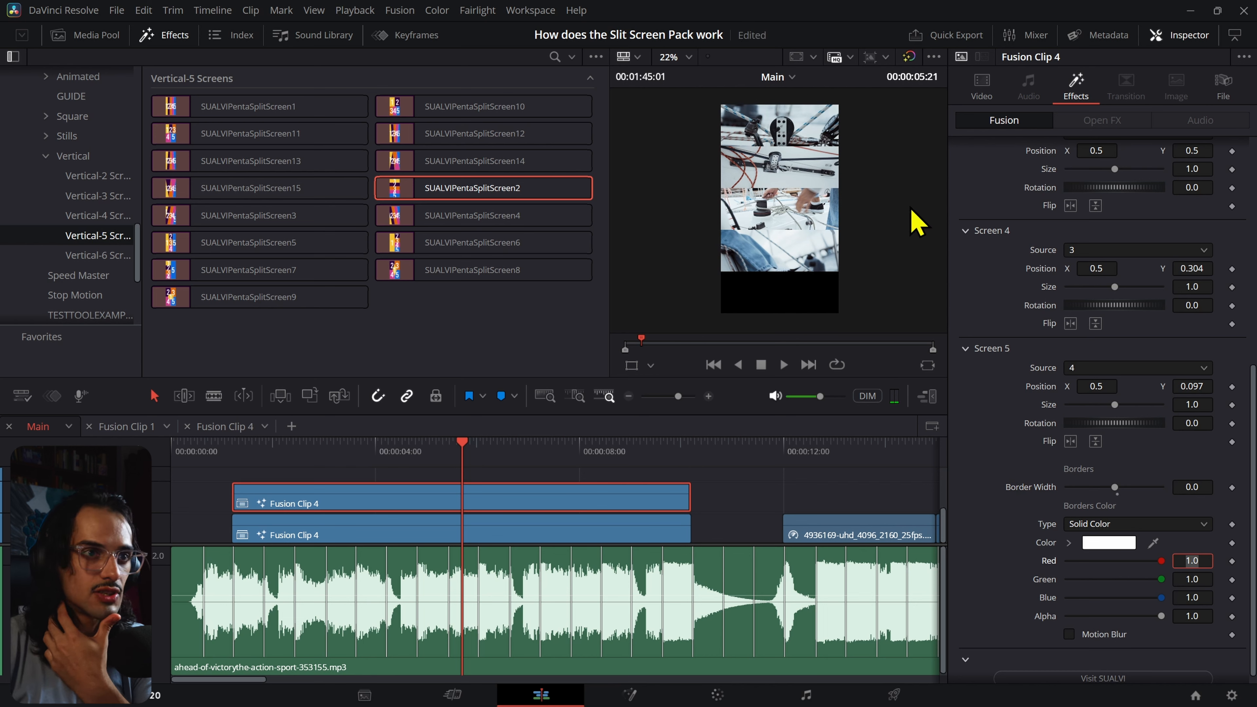
# - Shift Screen 1's footage vertically in the five-way split by setting its position Y to 0.875
pyautogui.scroll(2, 744, 210)
pyautogui.click(461, 464)
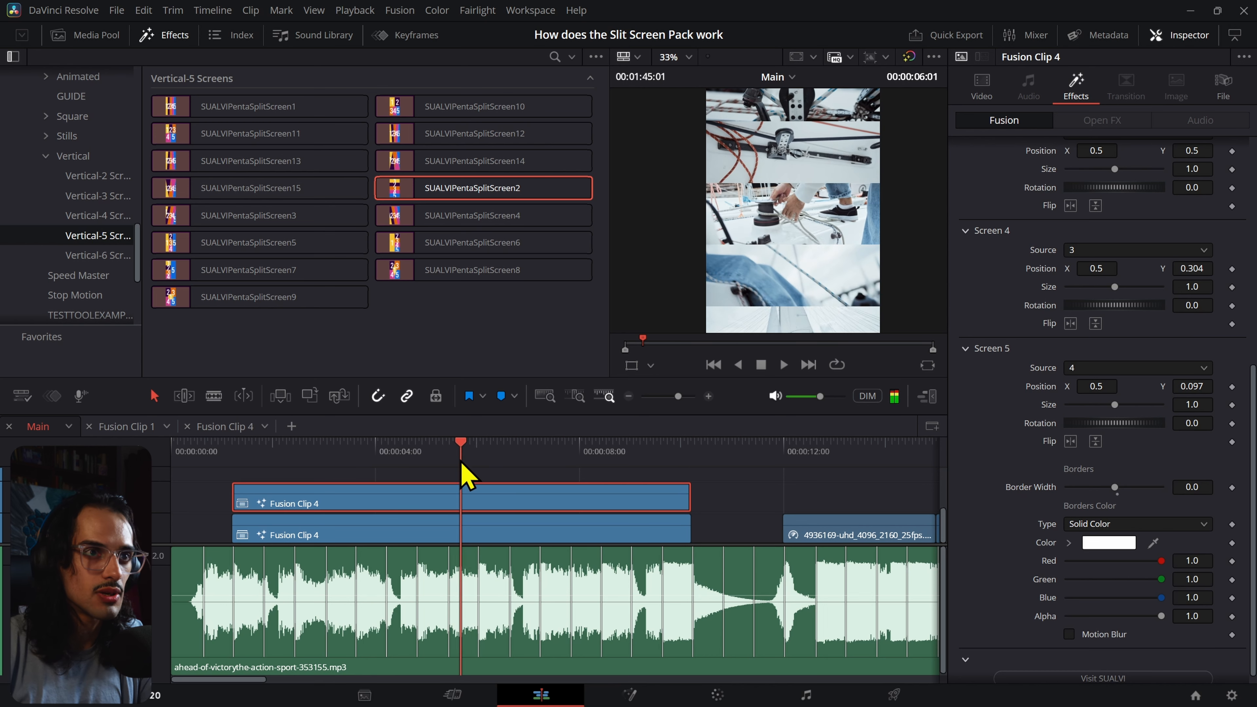
pyautogui.moveTo(460, 463); pyautogui.dragTo(455, 464)
pyautogui.scroll(3, 1092, 184)
pyautogui.scroll(2, 924, 211)
pyautogui.scroll(-3, 837, 232)
pyautogui.moveTo(834, 217); pyautogui.dragTo(819, 150)
pyautogui.scroll(-1, 834, 262)
pyautogui.moveTo(1198, 171); pyautogui.dragTo(1196, 171)
pyautogui.scroll(3, 1175, 218)
pyautogui.scroll(1, 1199, 179)
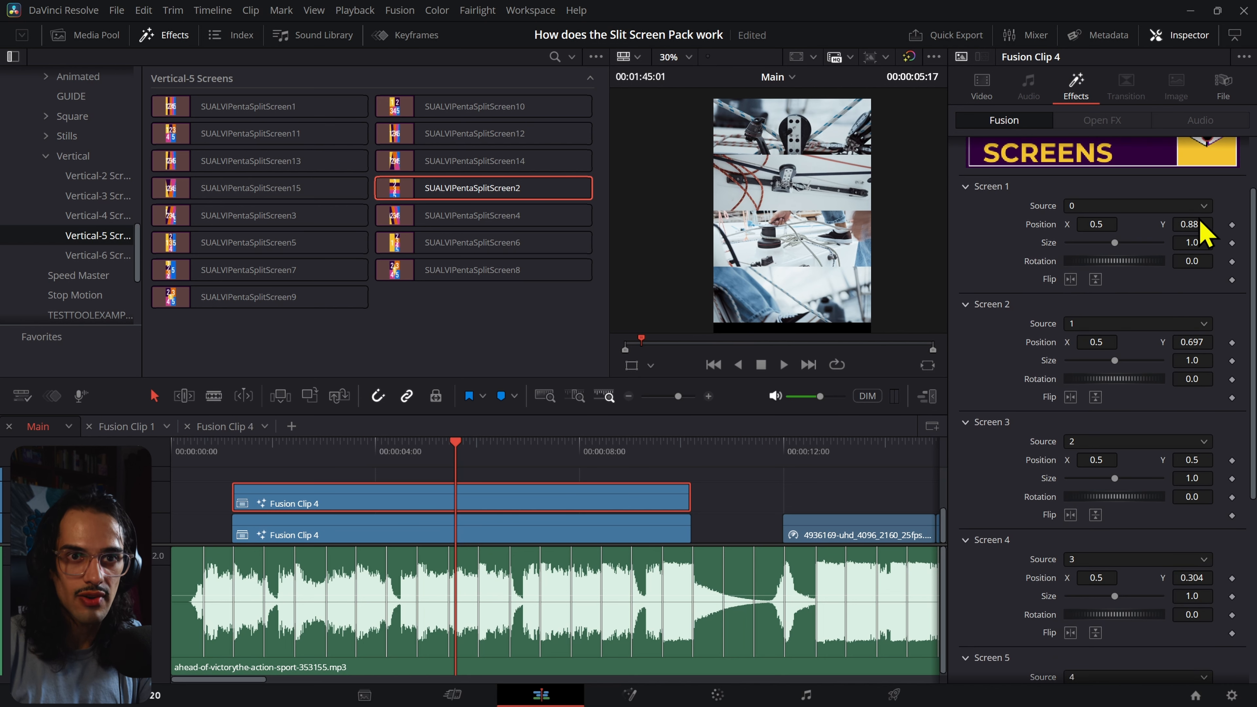
pyautogui.moveTo(1192, 224); pyautogui.dragTo(1191, 224)
pyautogui.scroll(2, 1005, 213)
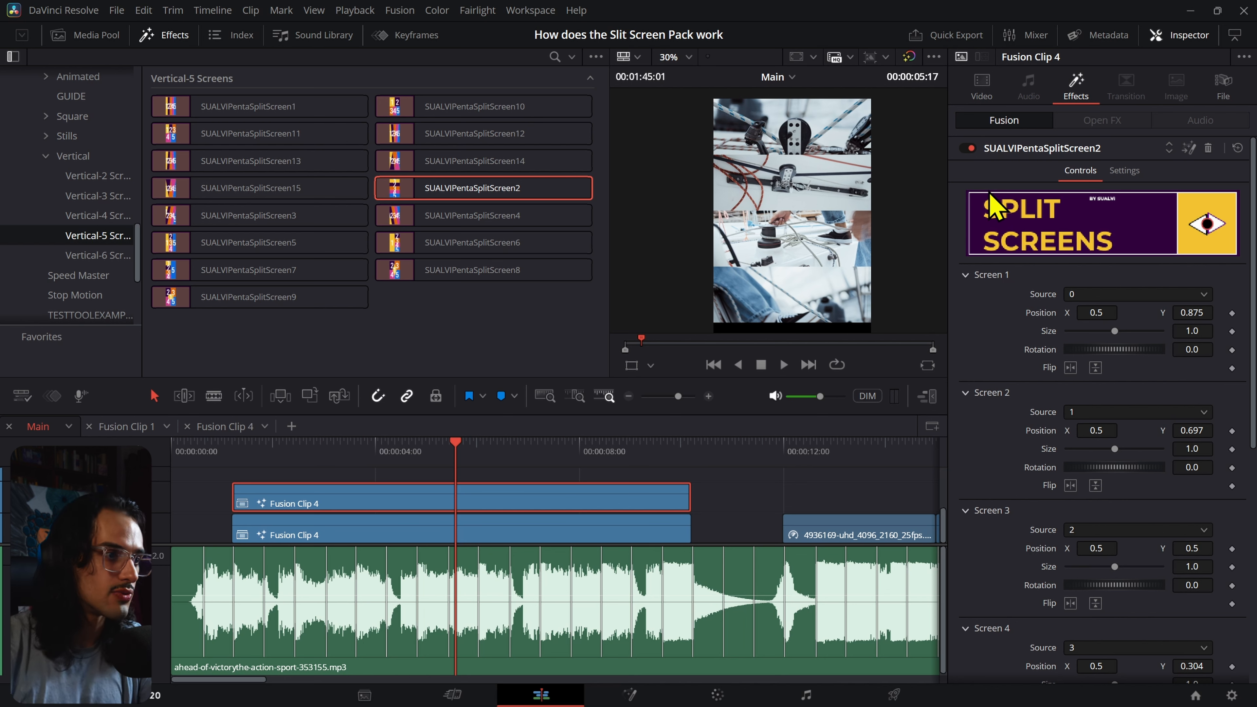
# - Set Screen 4's position Y to 0.296 and briefly play back the split screen
pyautogui.scroll(-5, 1010, 370)
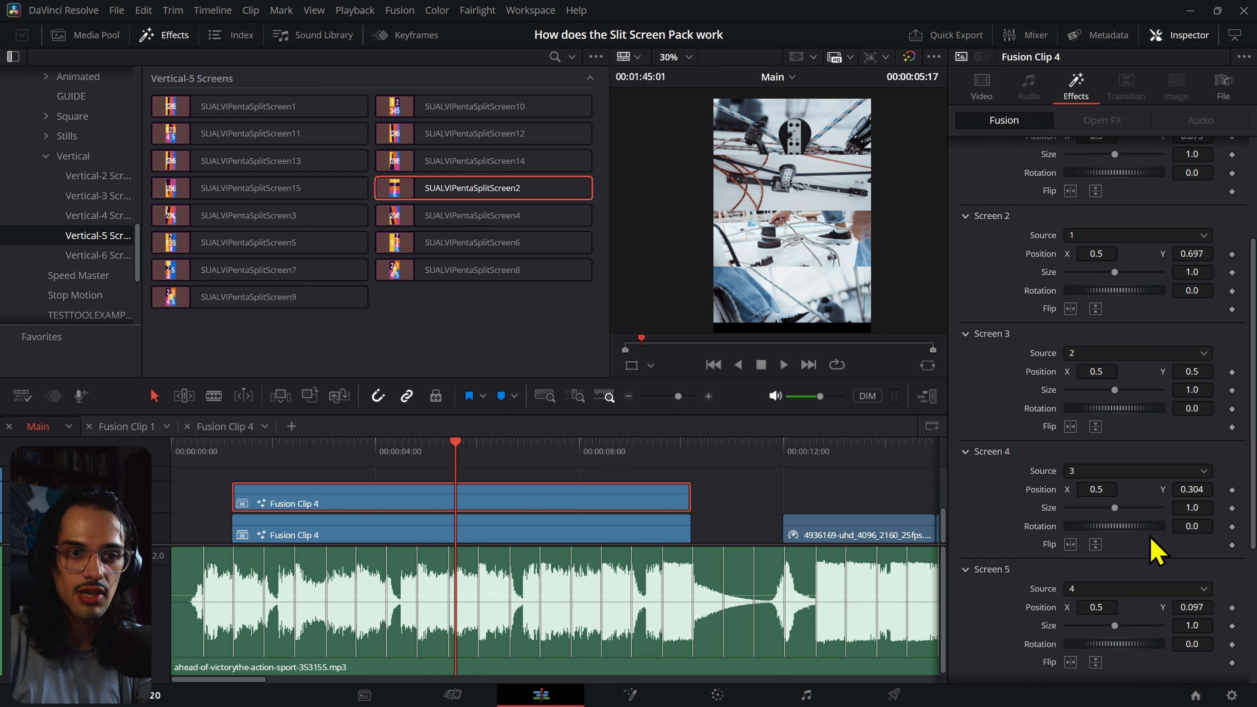
pyautogui.moveTo(1185, 492); pyautogui.dragTo(1178, 492)
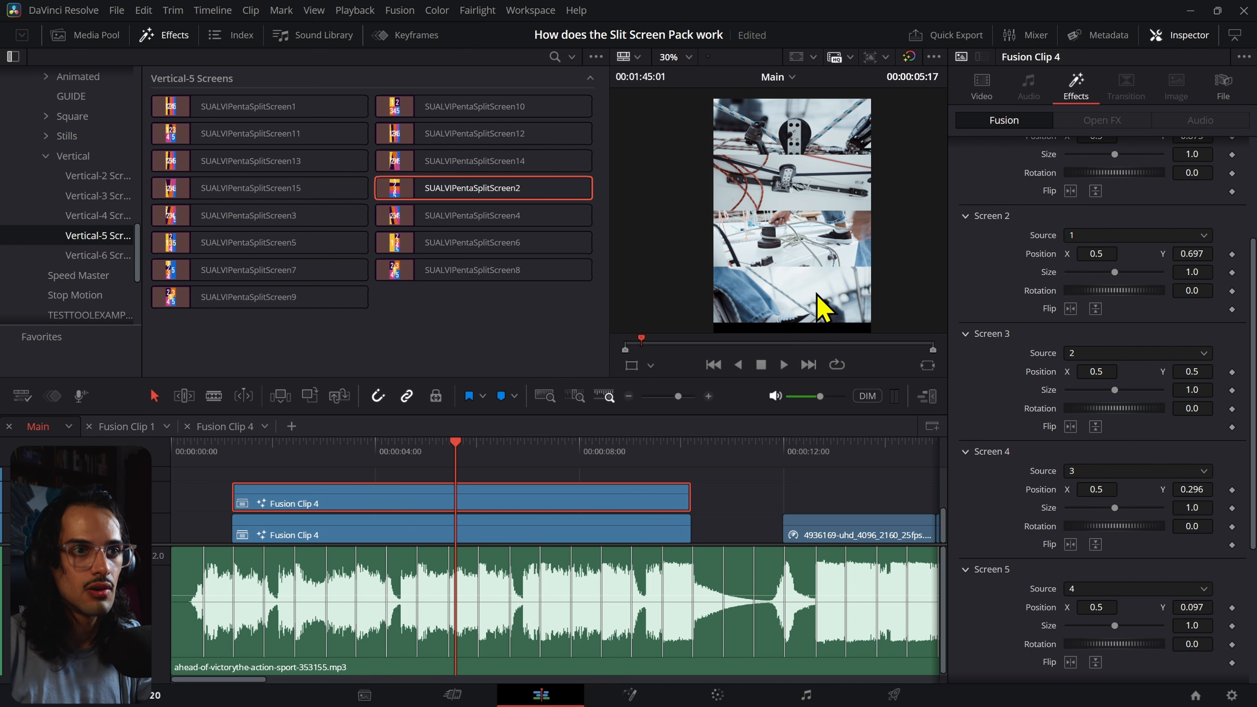
pyautogui.press('space')
pyautogui.press('space')
pyautogui.scroll(-1, 751, 284)
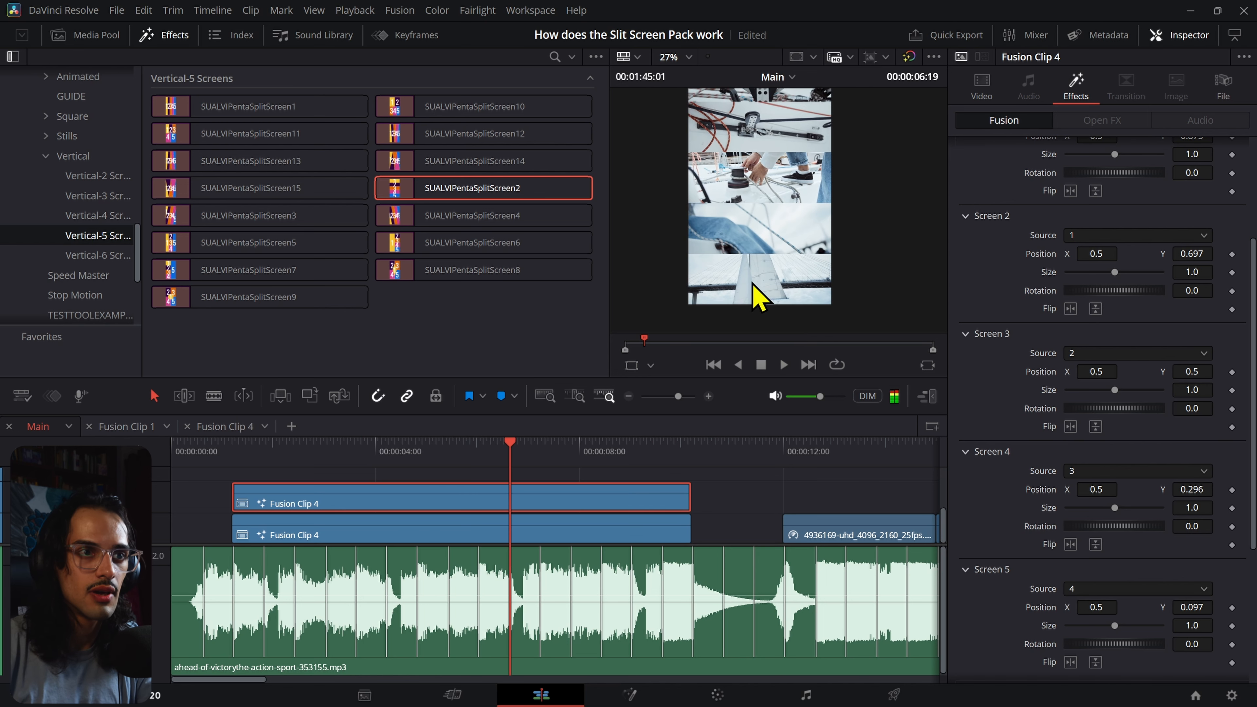
# - Try Screen 4 at position Y 0.352 and set Screen 5's position Y to 0.159
pyautogui.moveTo(1192, 490); pyautogui.dragTo(1219, 490)
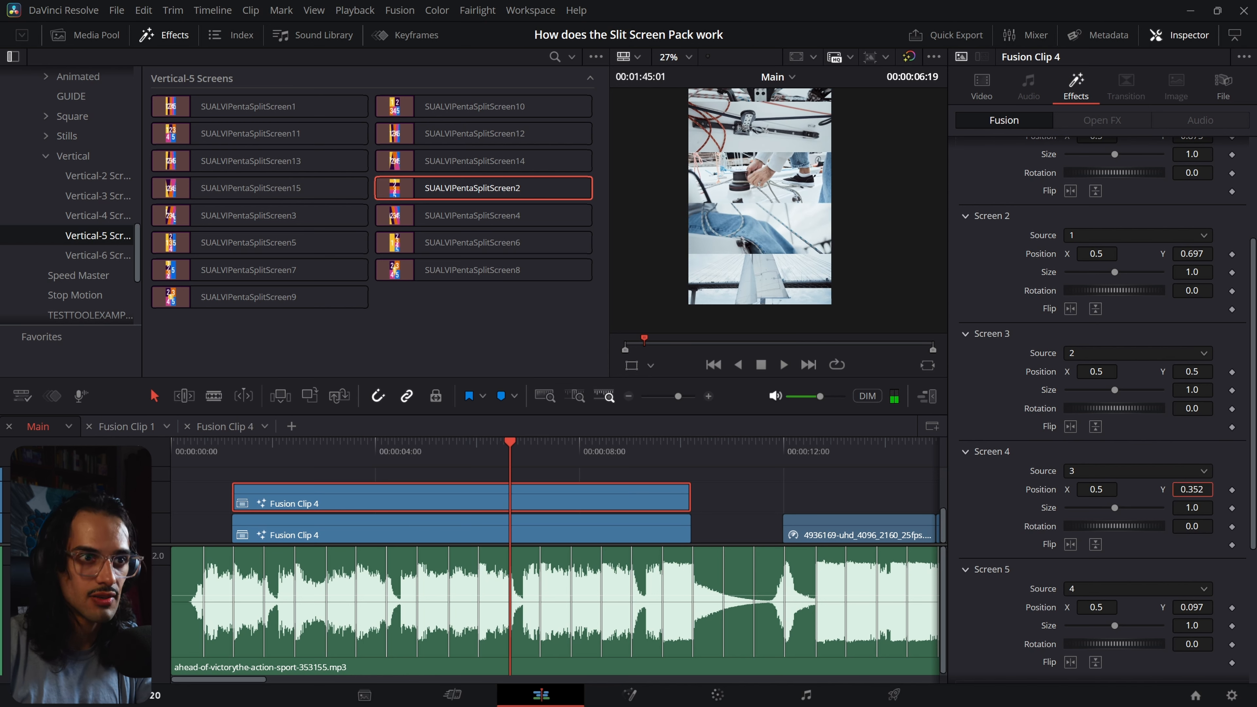
pyautogui.moveTo(1190, 608)
pyautogui.mouseDown()
pyautogui.moveTo(1173, 606)
pyautogui.moveTo(1191, 607)
pyautogui.mouseUp()
pyautogui.scroll(3, 1063, 464)
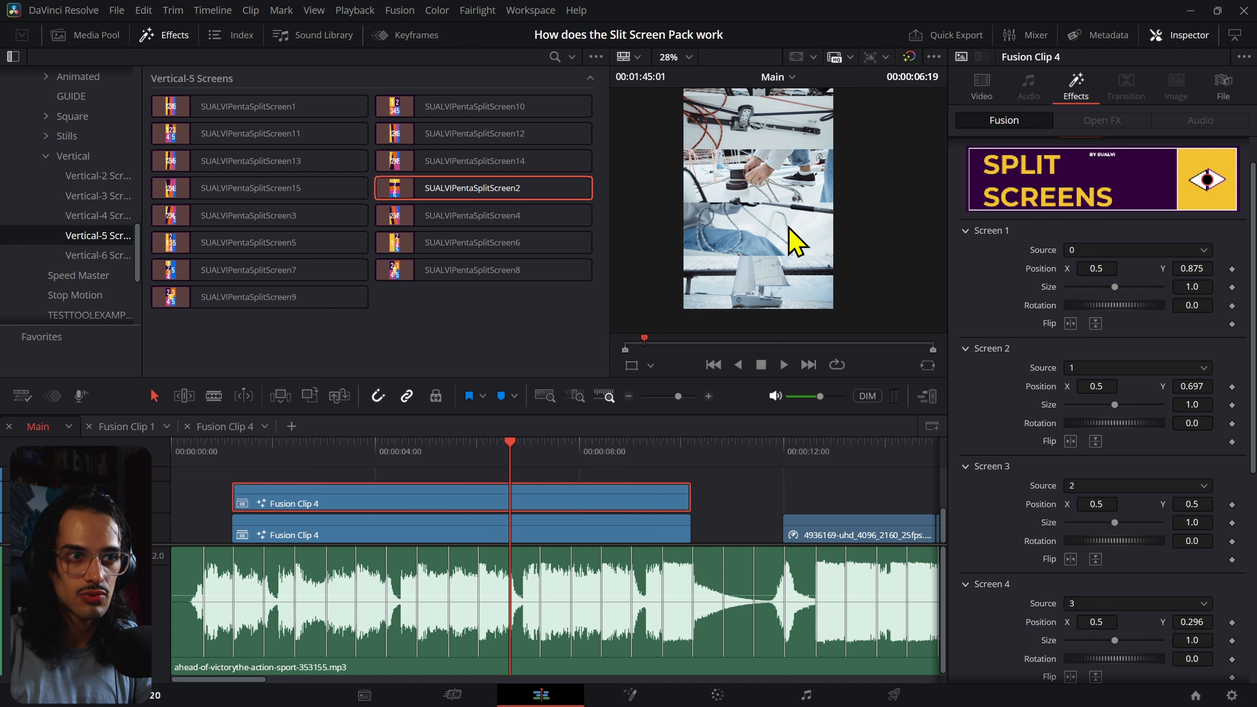
# - Review the repositioned screens at about 00:00:07:21 on the Main timeline
pyautogui.scroll(1, 800, 227)
pyautogui.scroll(-3, 1101, 483)
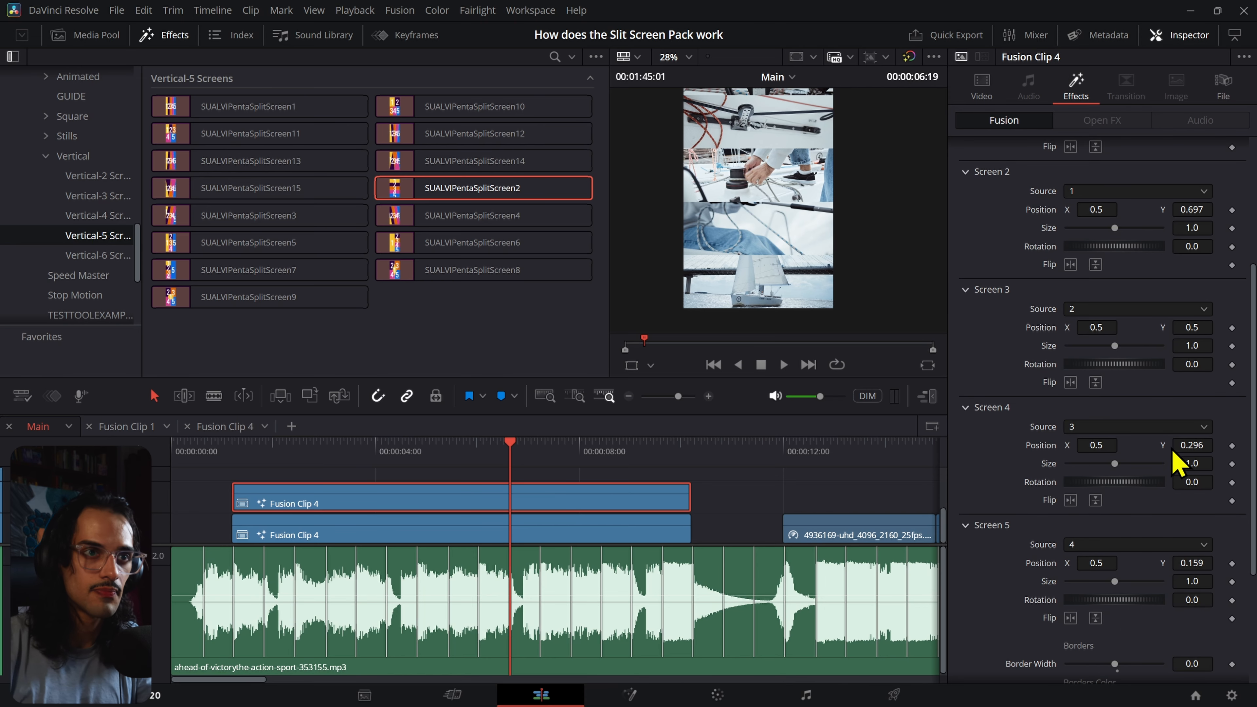
pyautogui.scroll(-2, 814, 295)
pyautogui.moveTo(490, 451); pyautogui.dragTo(564, 451)
pyautogui.scroll(-2, 792, 218)
pyautogui.scroll(1, 792, 246)
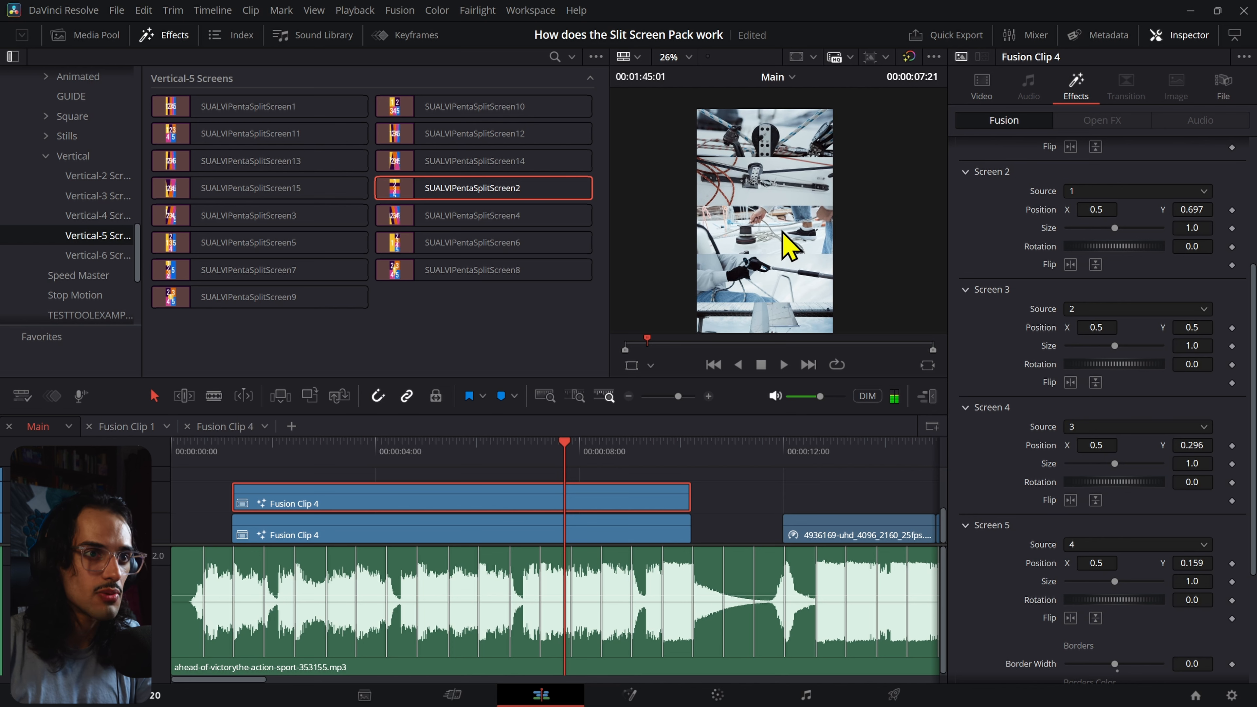
# - Scrub the Main timeline to inspect the vertical five-way split at about 00:00:07:08 and 00:00:08:28
pyautogui.moveTo(579, 451); pyautogui.dragTo(457, 477)
pyautogui.click(559, 460)
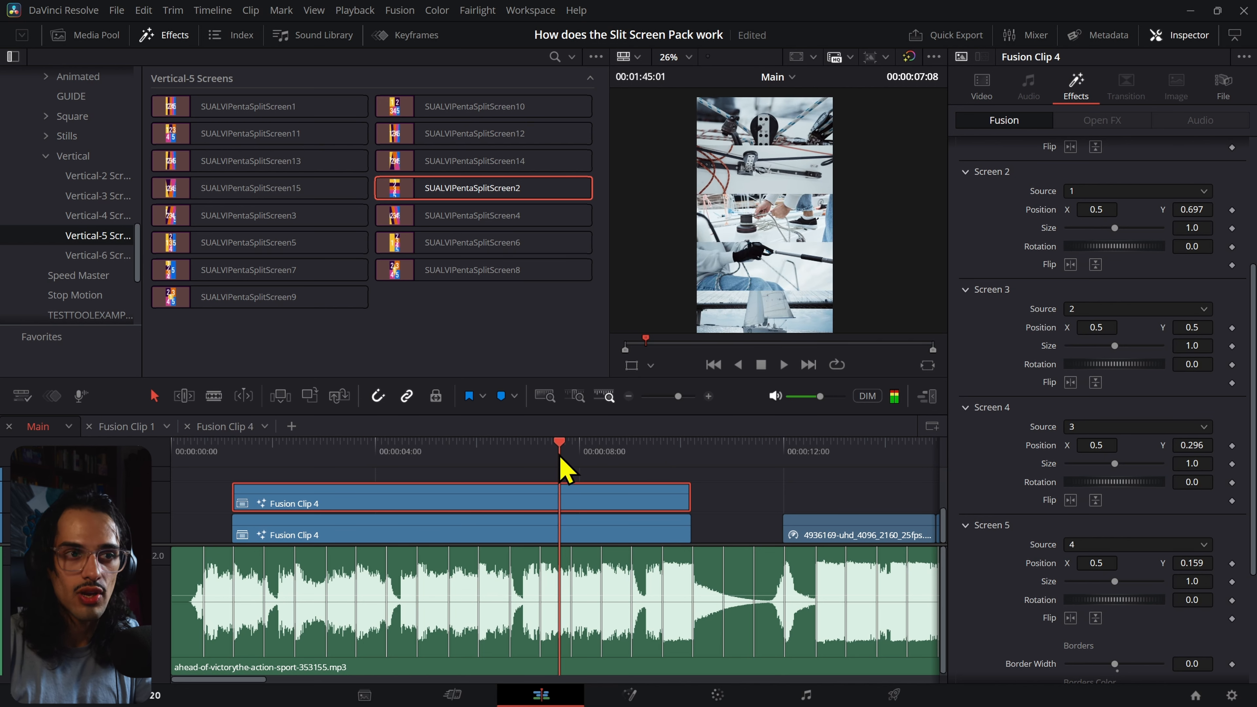
pyautogui.scroll(-2, 762, 252)
pyautogui.click(627, 459)
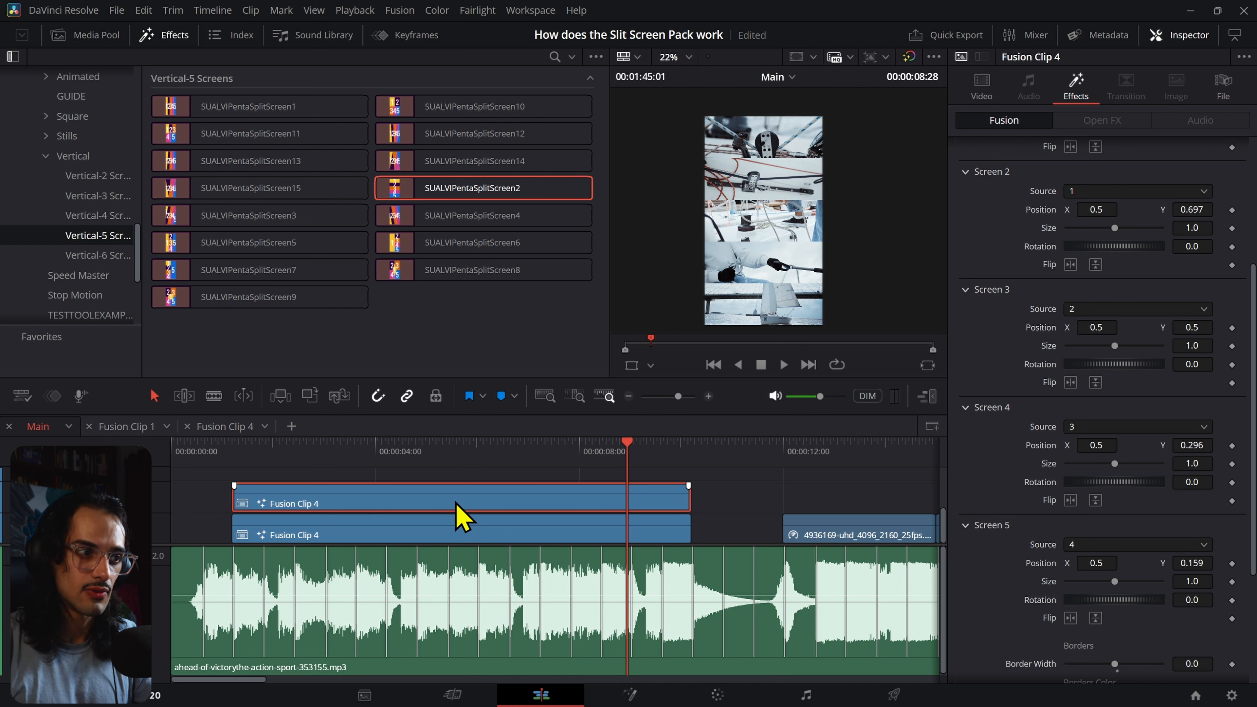
# - Compare the settings of the two stacked Fusion Clip 4 clips and disable the upper one
pyautogui.click(484, 531)
pyautogui.click(471, 505)
pyautogui.click(471, 531)
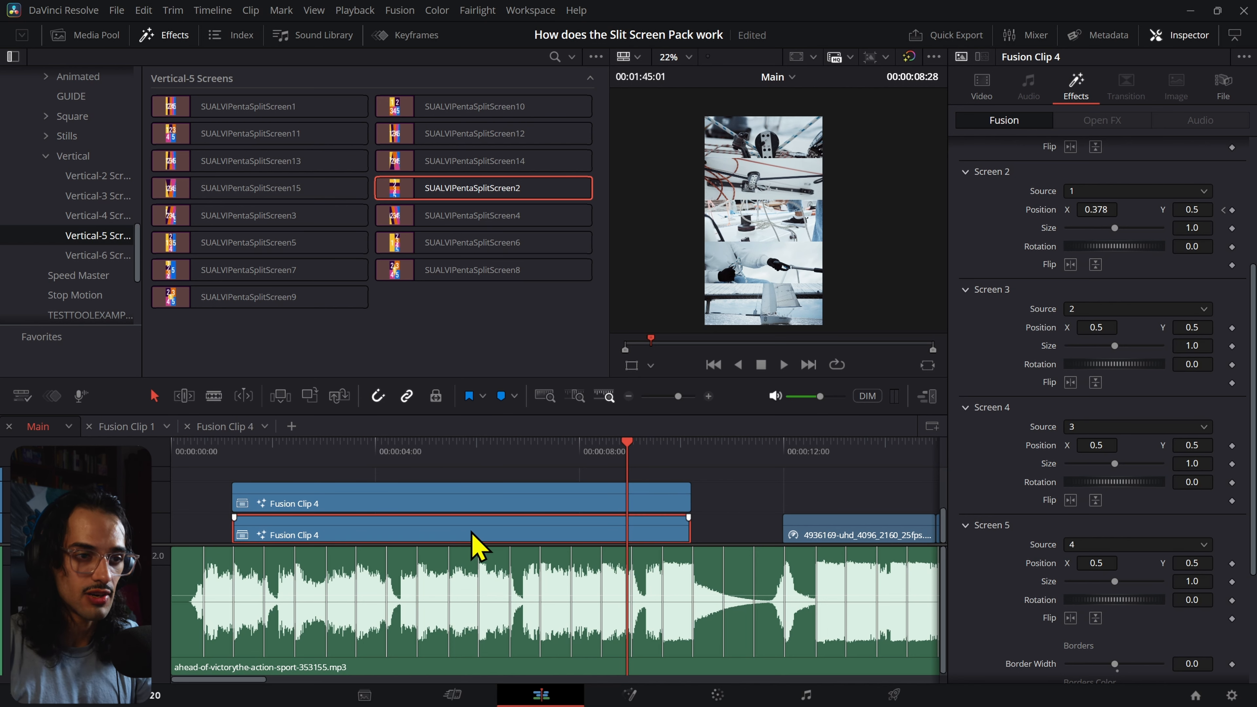
pyautogui.click(475, 505)
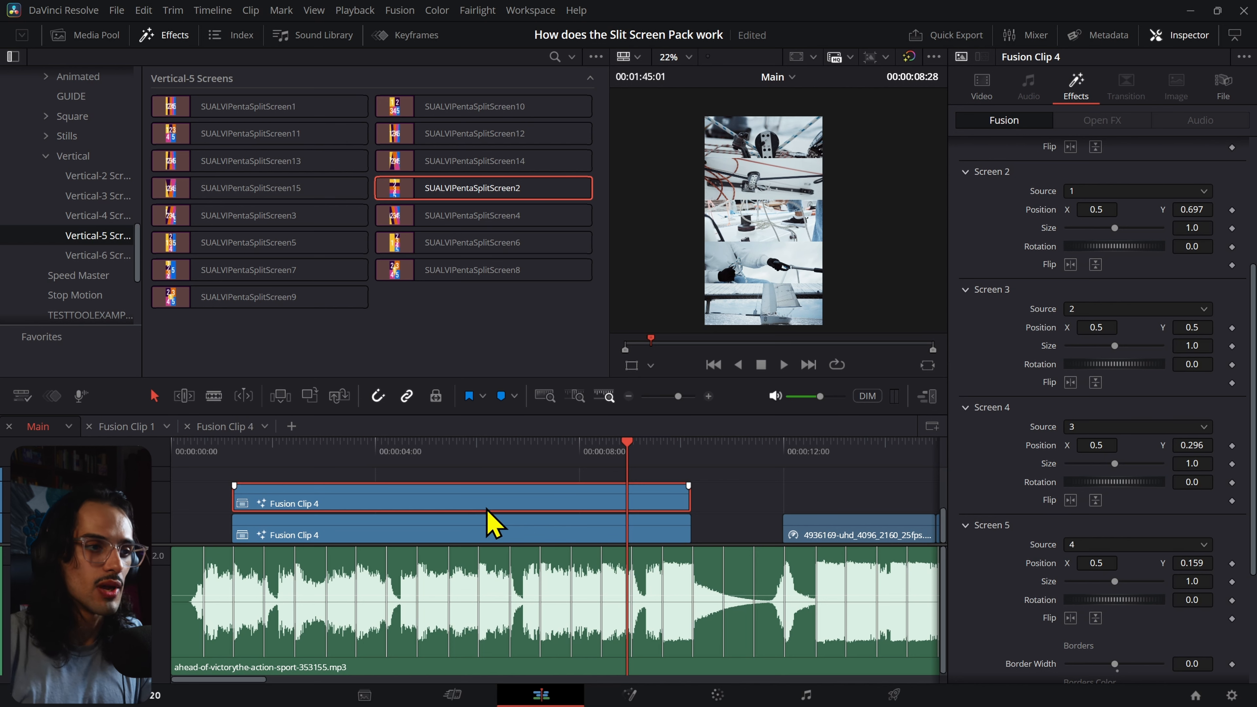
pyautogui.press('d')
pyautogui.click(492, 525)
pyautogui.click(676, 475)
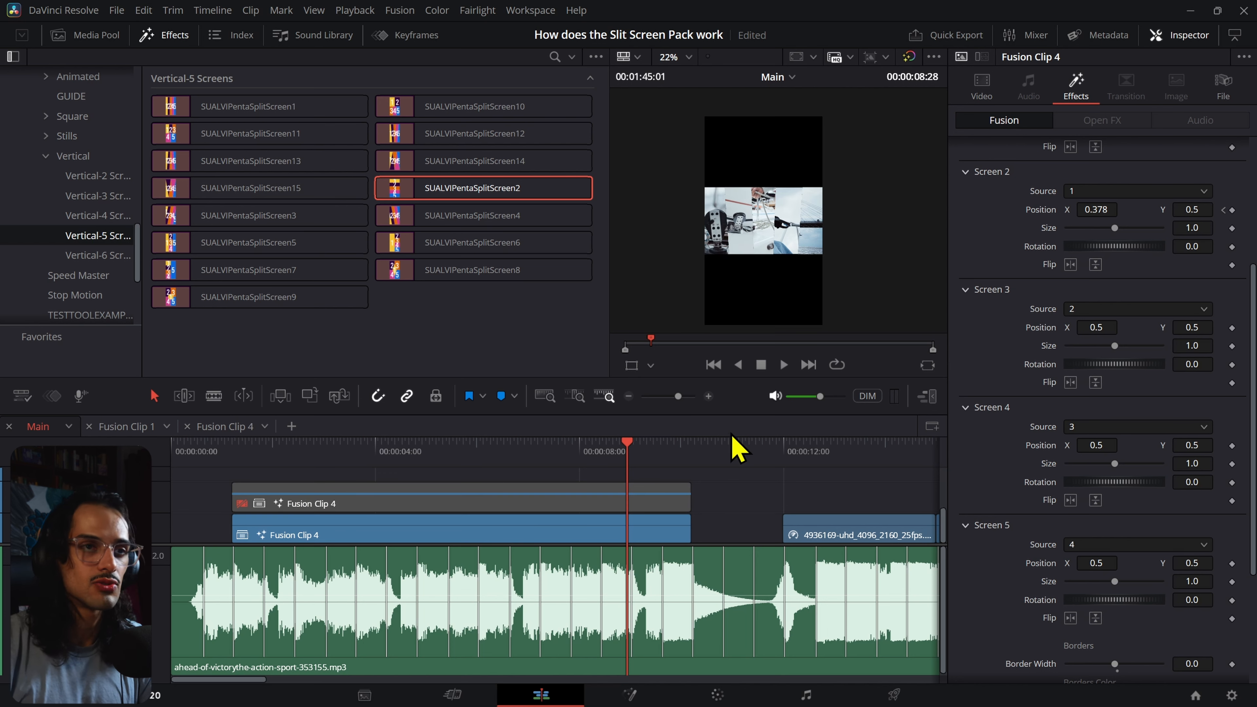
# - Set the Main timeline's resolution to Full HD 1920 x 1080 and select the lower Fusion Clip 4
pyautogui.click(877, 56)
pyautogui.click(708, 453)
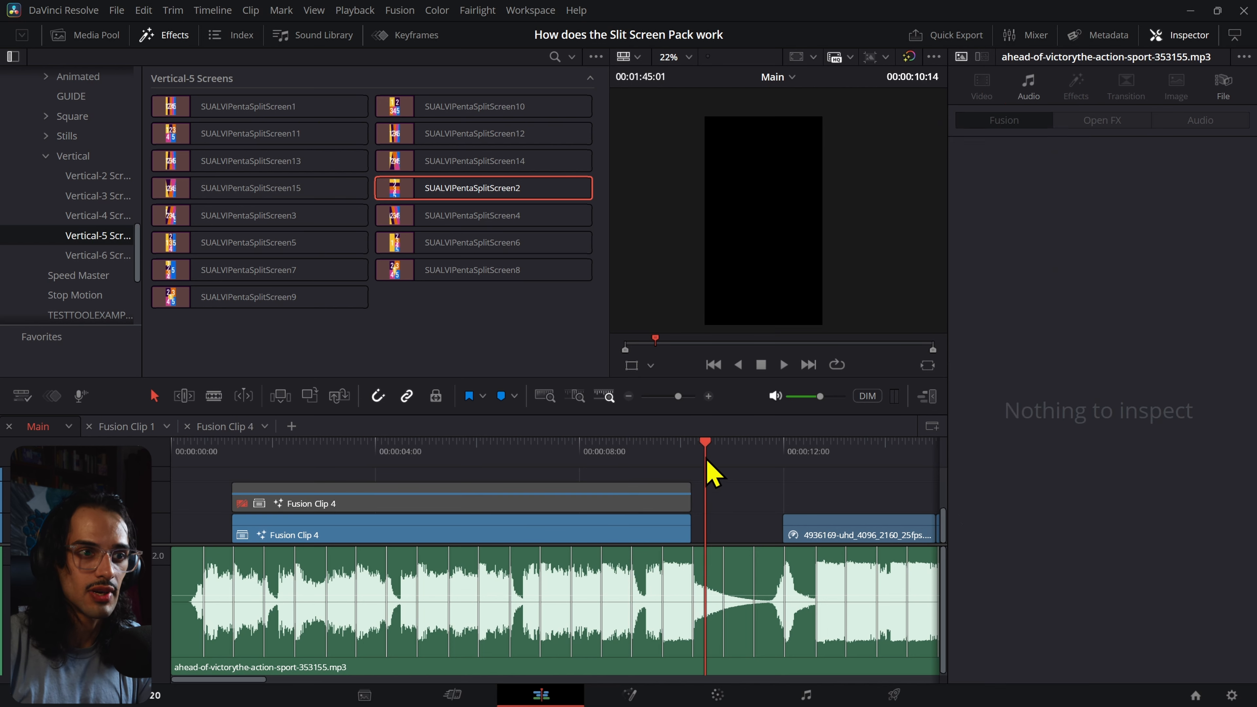
pyautogui.click(875, 54)
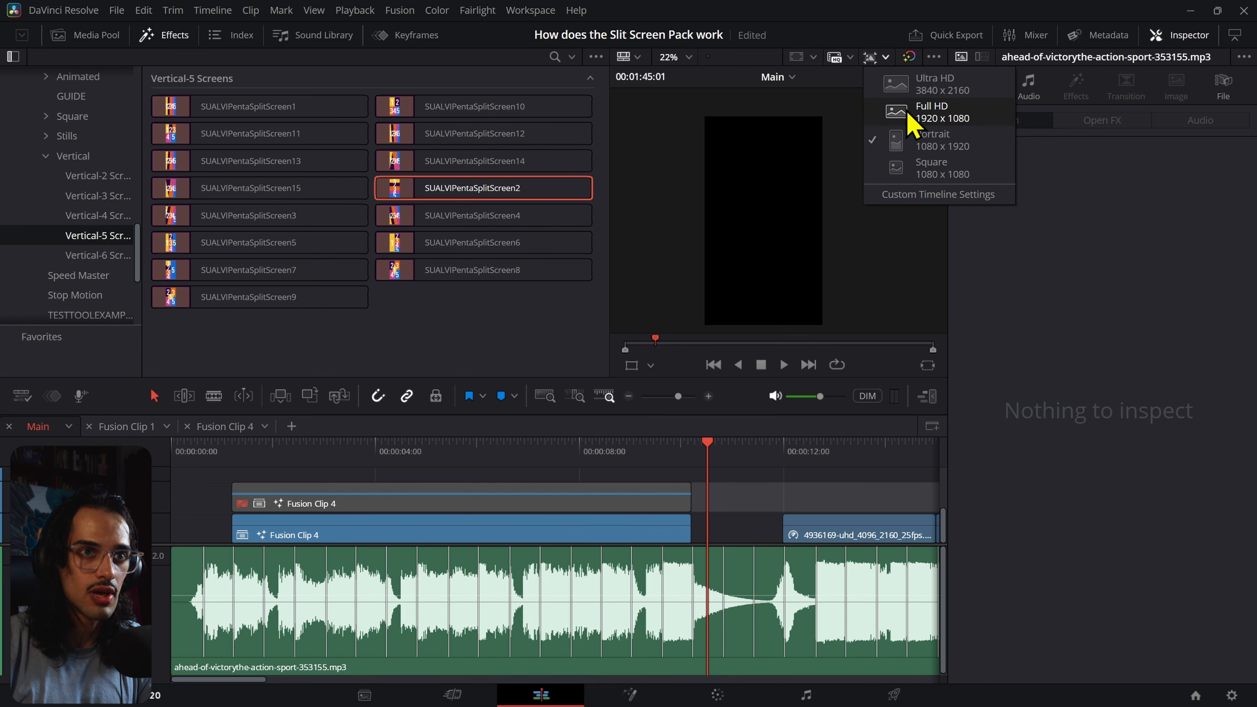
pyautogui.click(839, 115)
pyautogui.click(494, 535)
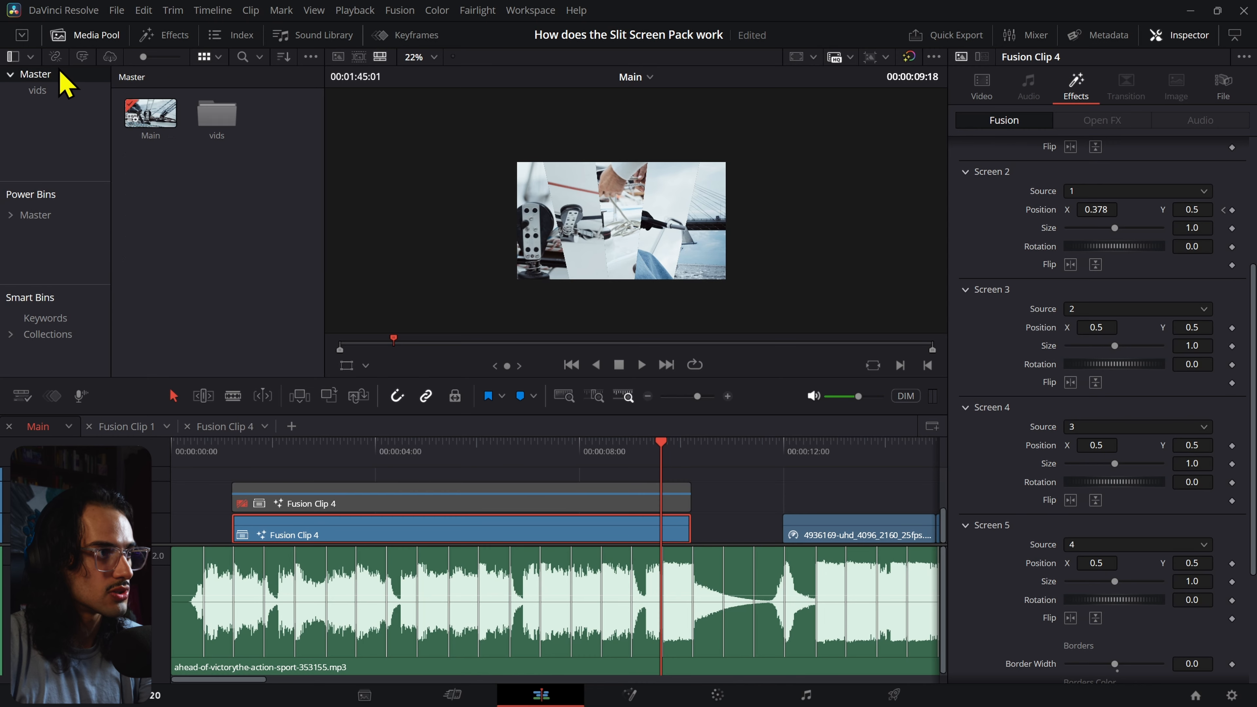
# - Make a copy of the Main timeline in the Master bin
pyautogui.click(191, 219)
pyautogui.click(157, 128)
pyautogui.rightClick(153, 116)
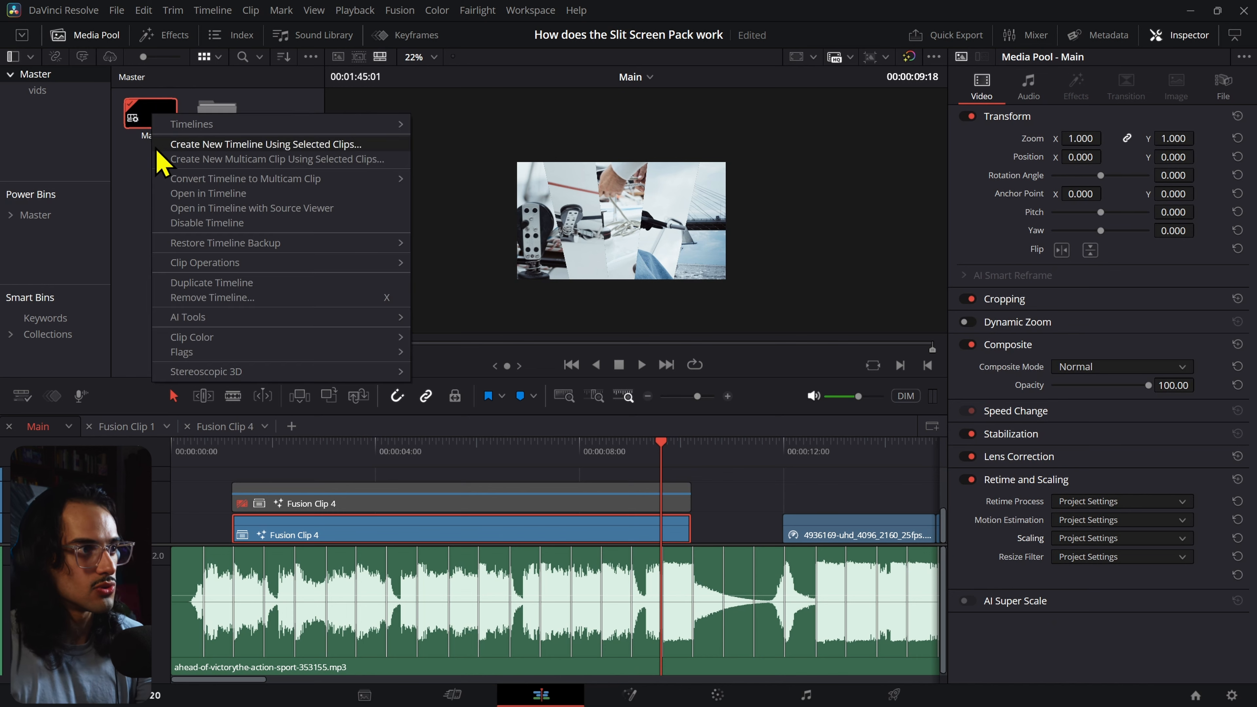
pyautogui.click(136, 153)
pyautogui.click(137, 117)
pyautogui.click(165, 169)
pyautogui.hotkey('ctrl', 'v')
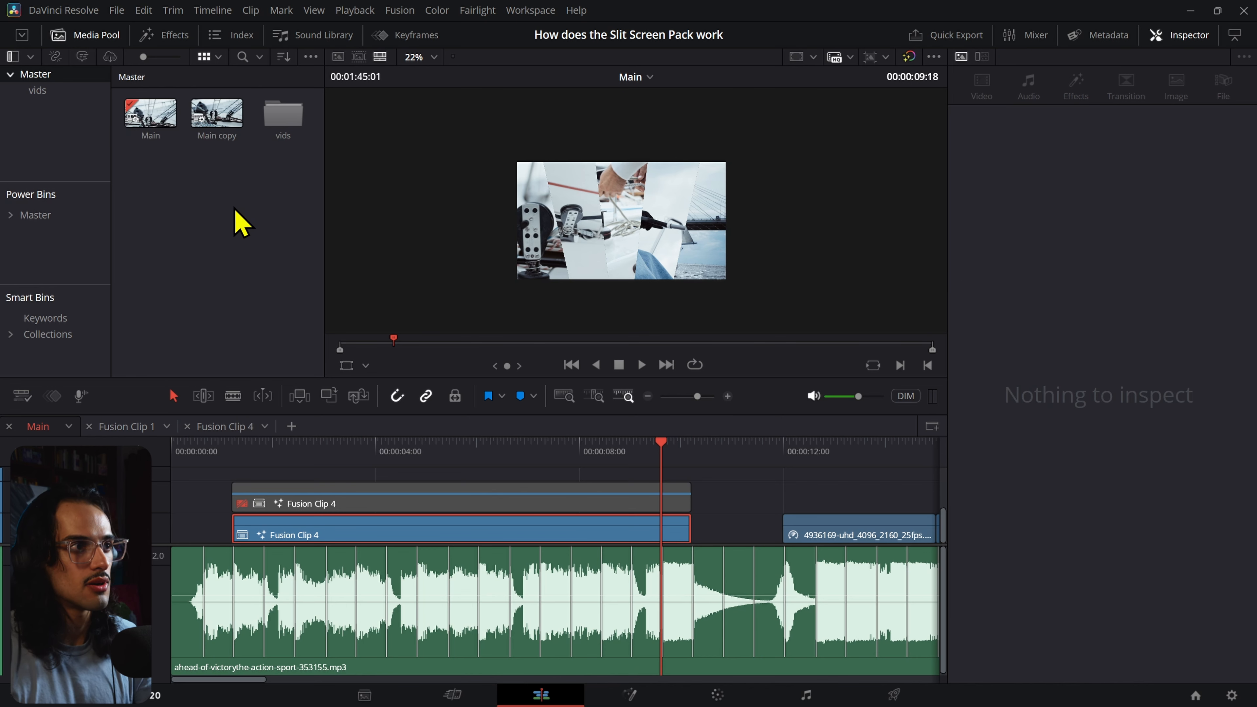
# - Open the Main copy timeline and set its resolution to Portrait 1080 x 1920
pyautogui.click(219, 130)
pyautogui.doubleClick(219, 128)
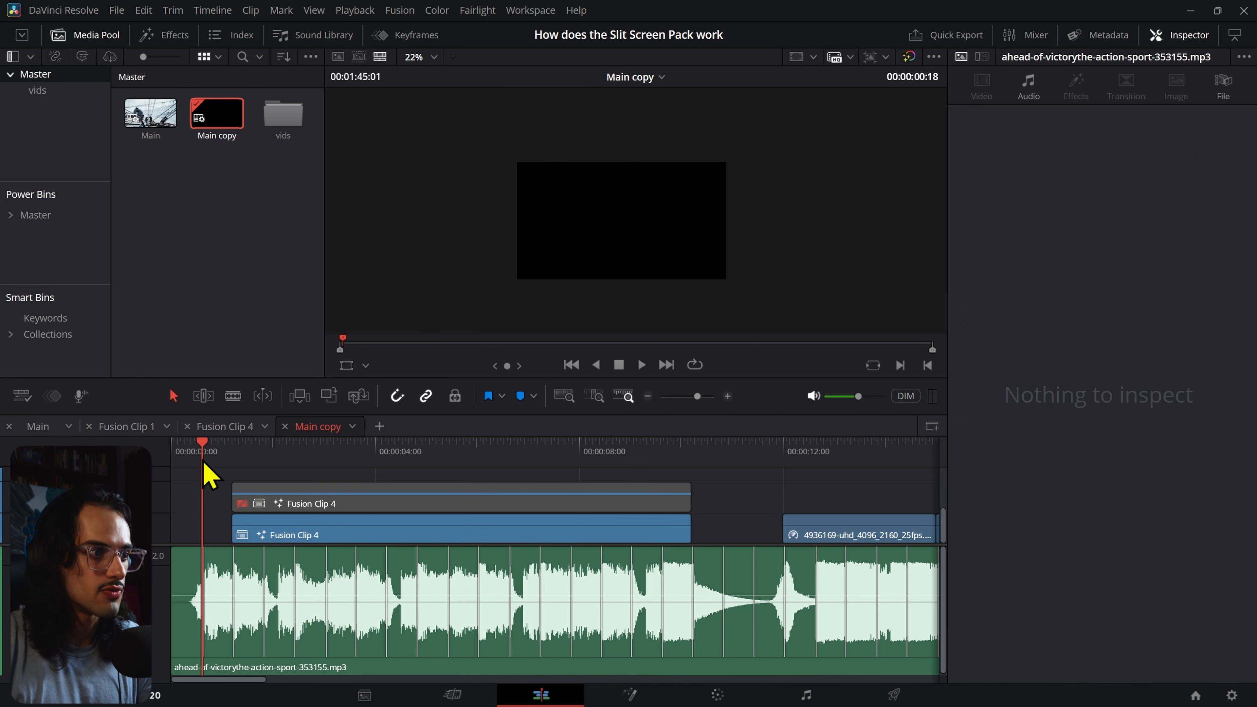
pyautogui.click(894, 68)
pyautogui.click(893, 134)
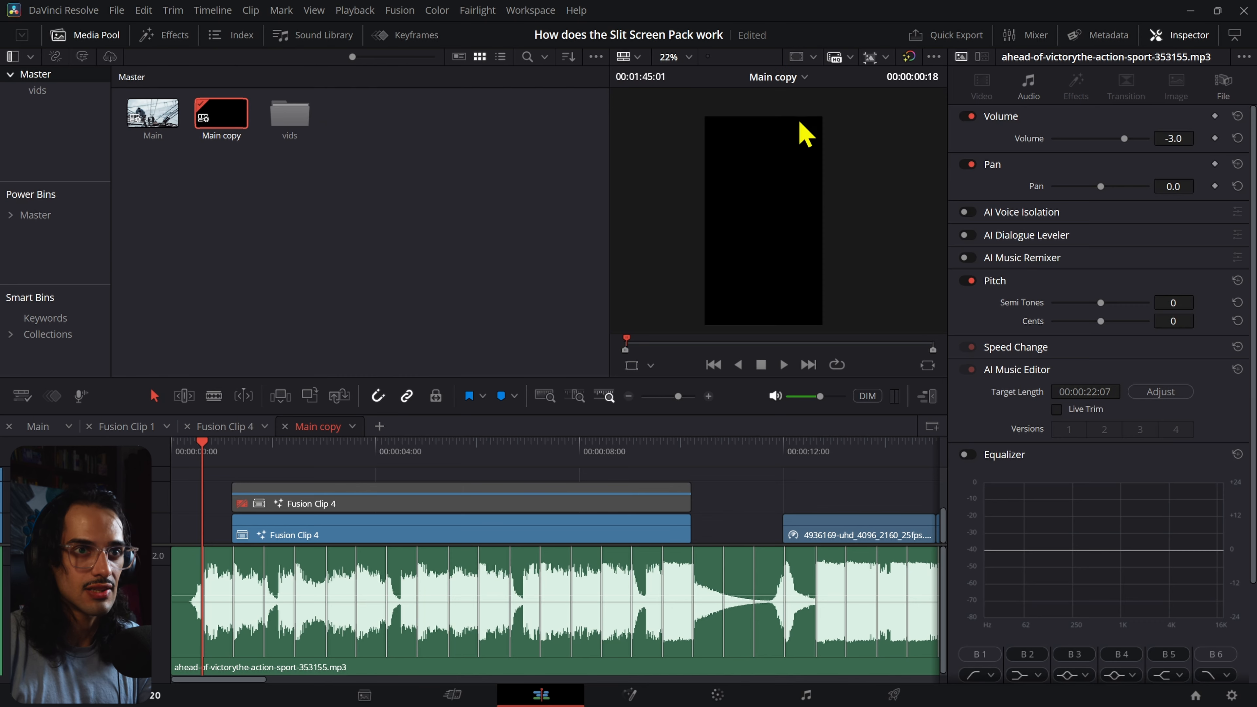
# - Rename the copied timeline as "Main copy vertical"
pyautogui.click(220, 124)
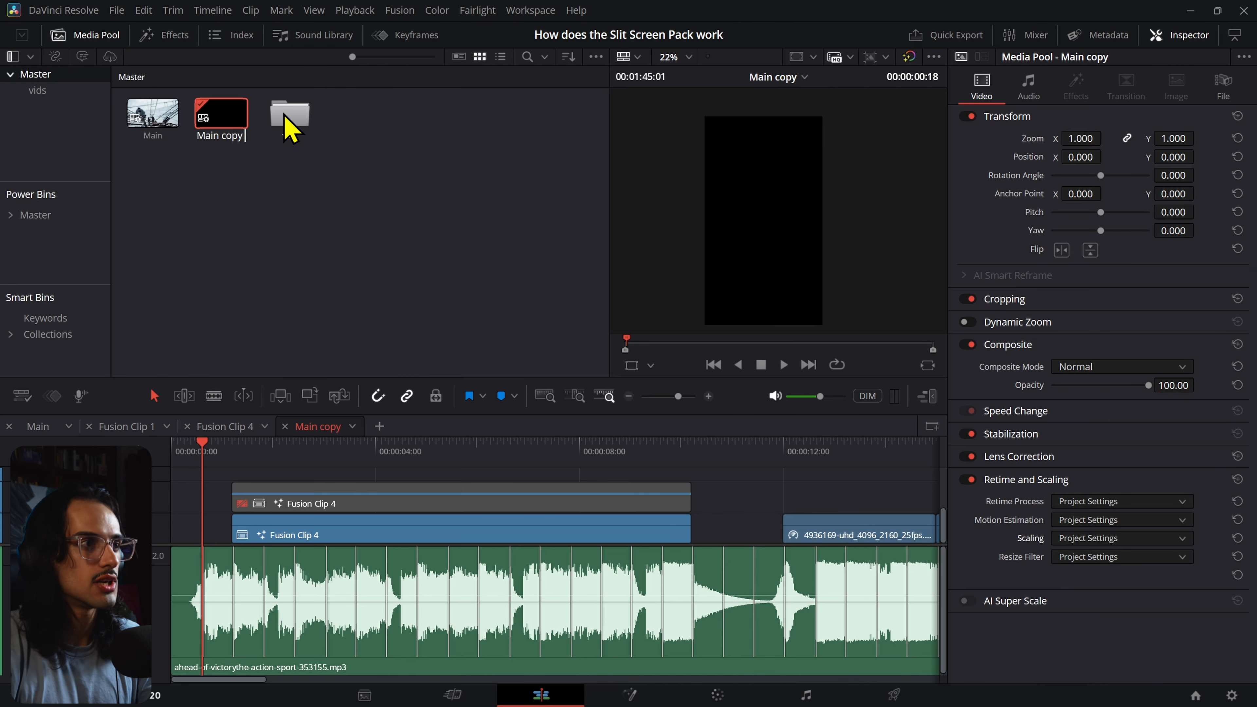
pyautogui.write('vertical')
pyautogui.press('Return')
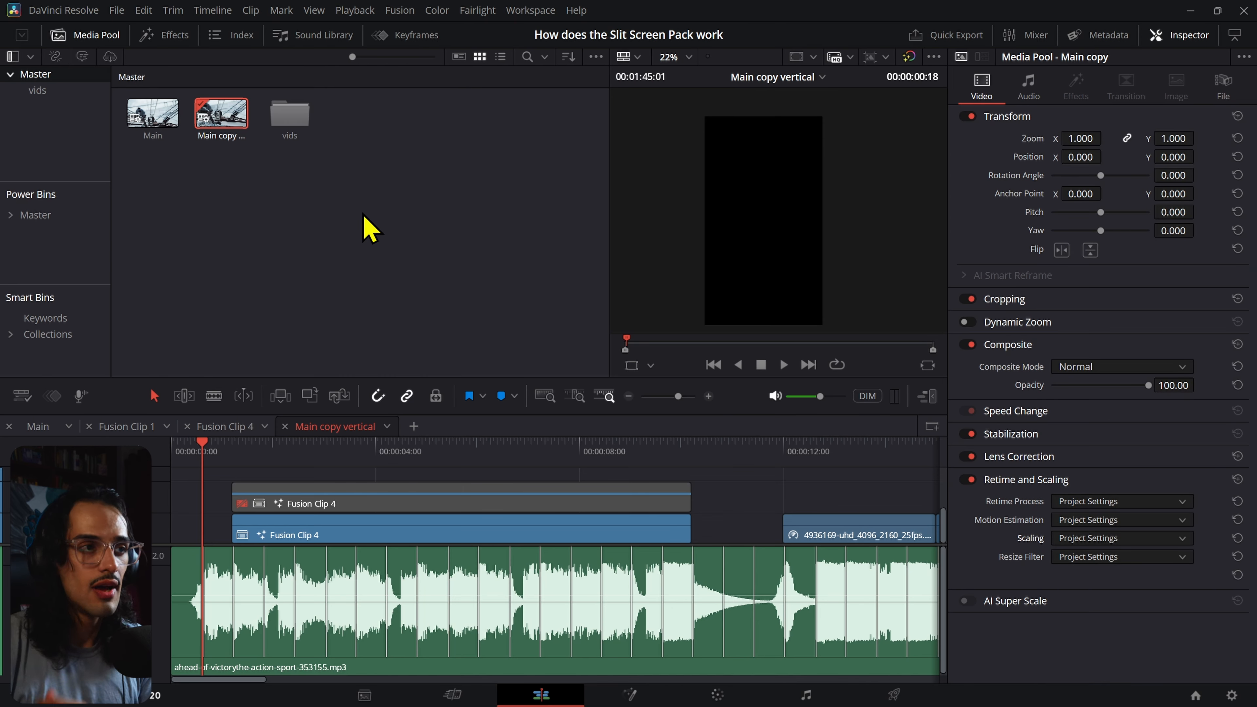
pyautogui.click(364, 231)
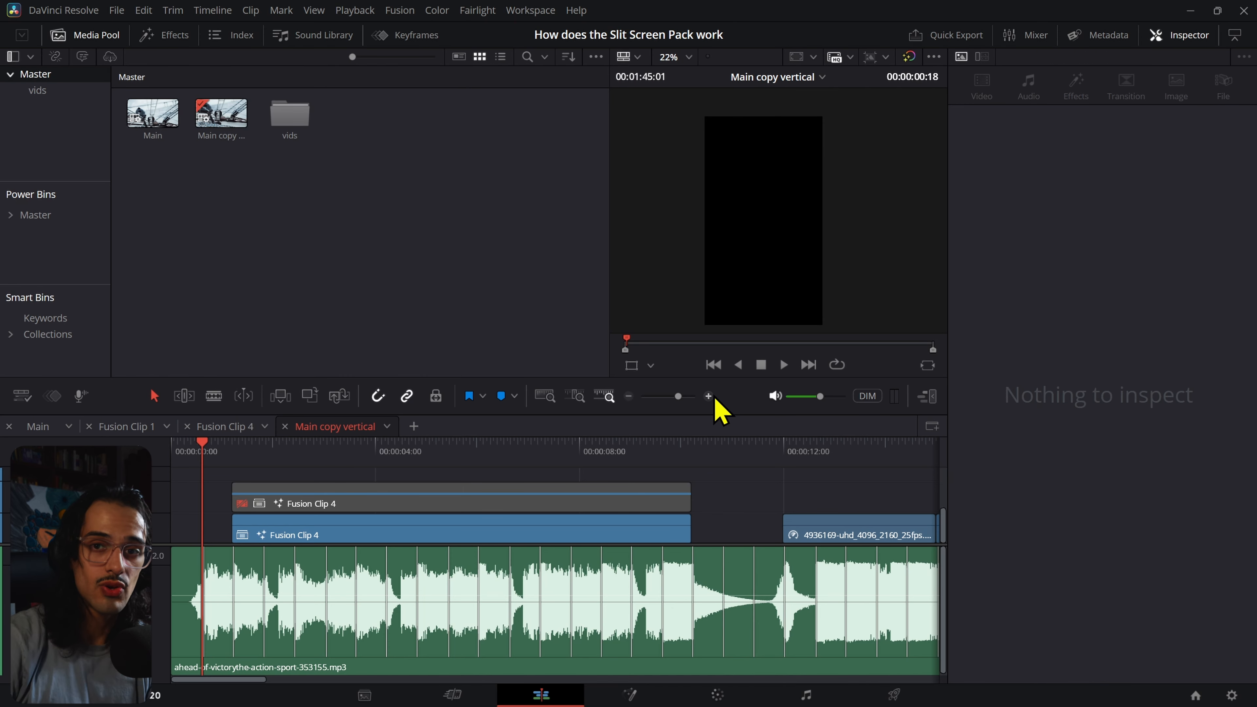
# - Reopen the original Main timeline and check the lower Fusion Clip 4 at about 00:00:05:09
pyautogui.doubleClick(152, 124)
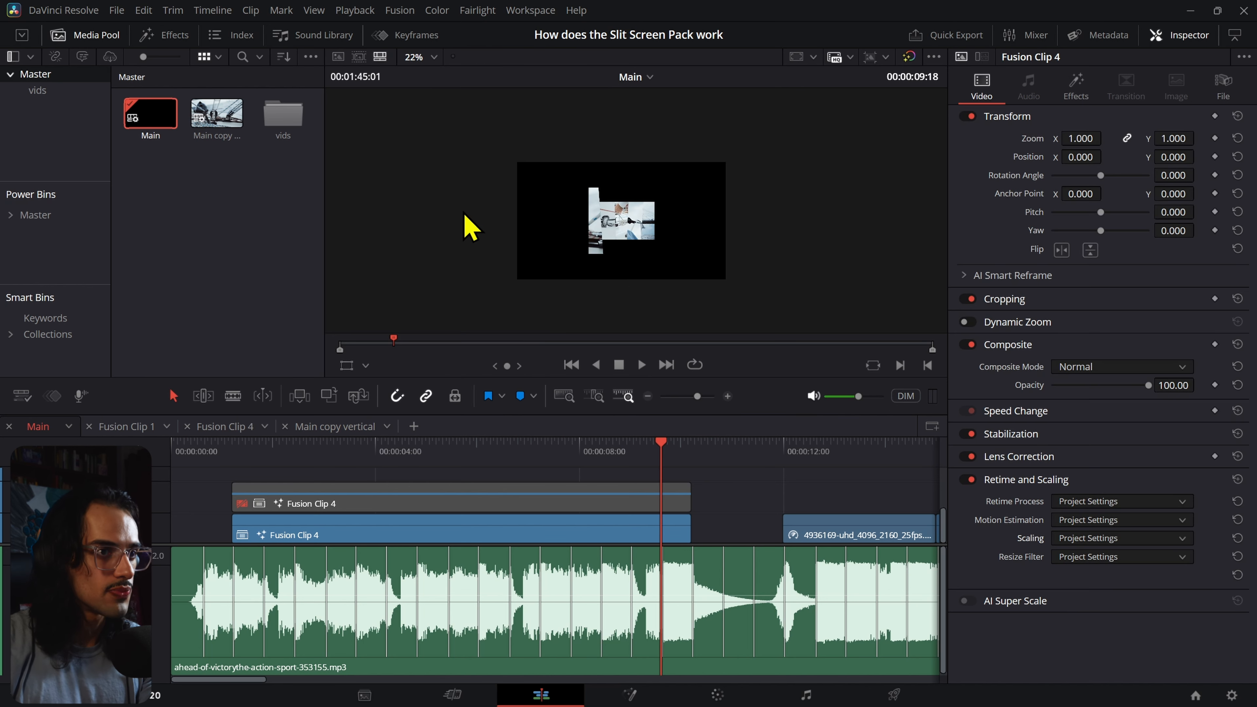
pyautogui.moveTo(471, 460)
pyautogui.mouseDown()
pyautogui.moveTo(426, 458)
pyautogui.moveTo(467, 458)
pyautogui.mouseUp()
pyautogui.click(452, 522)
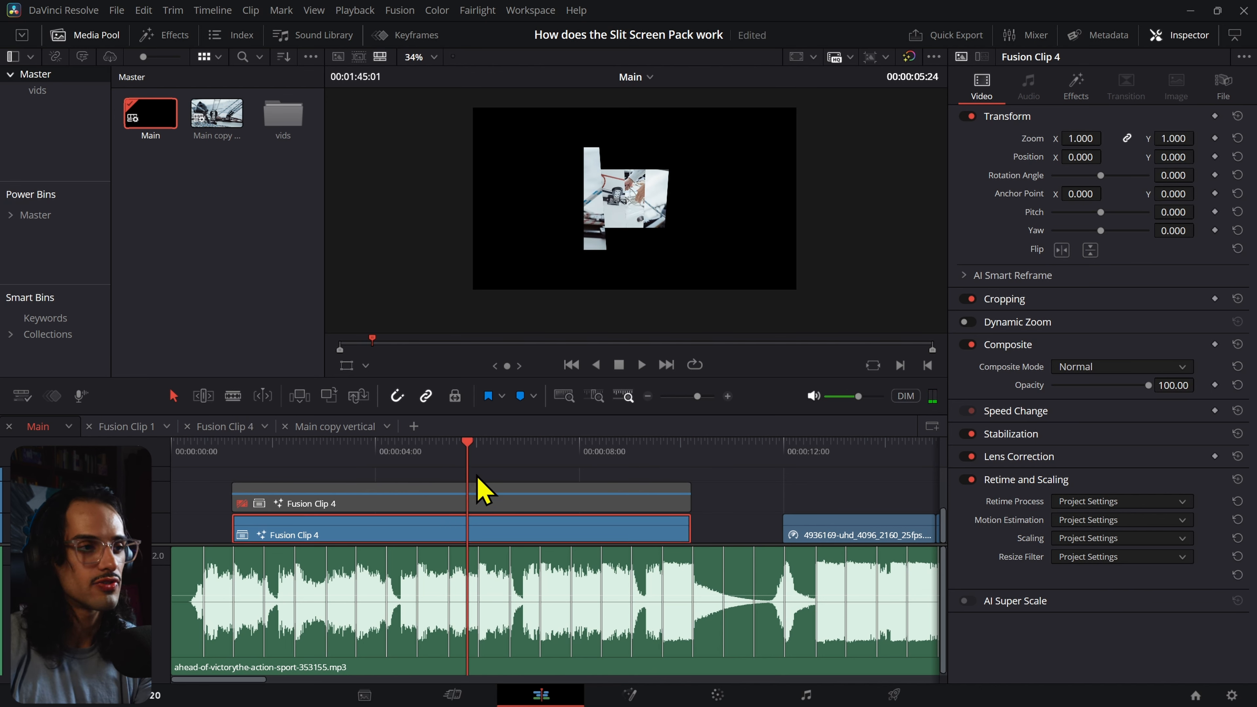
pyautogui.moveTo(453, 451); pyautogui.dragTo(441, 451)
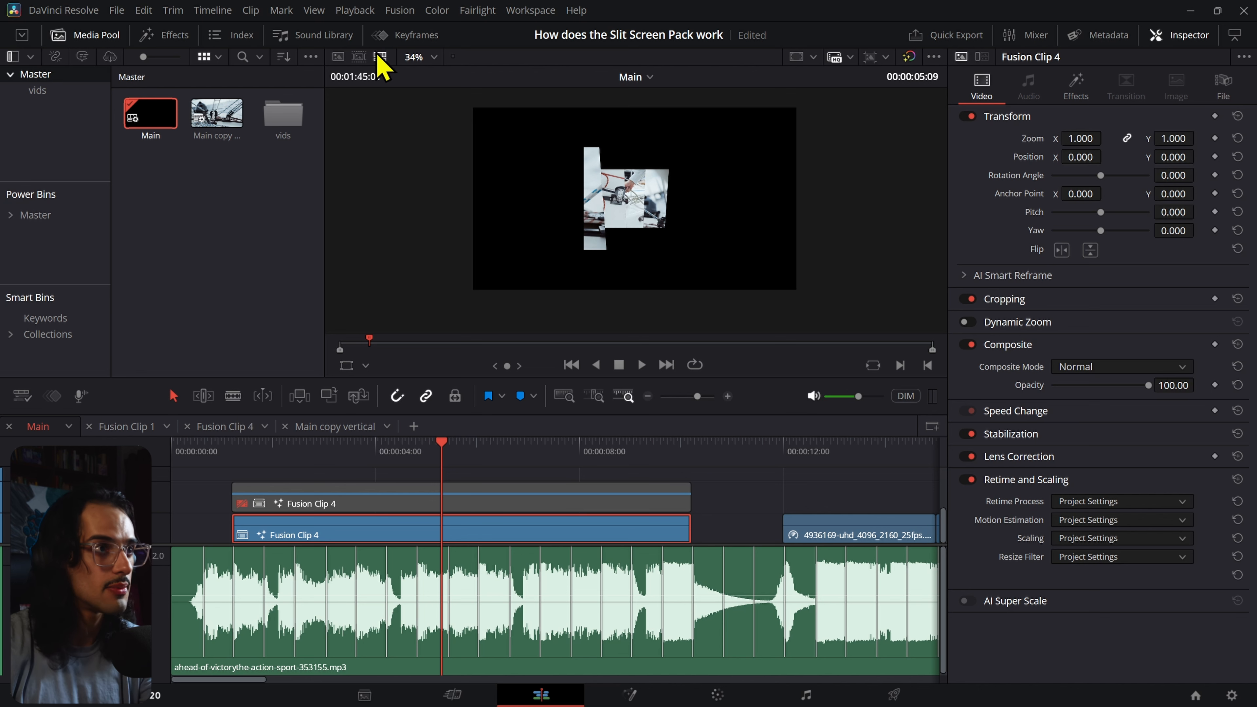
# - Set the timeline playback resolution to Half
pyautogui.click(354, 11)
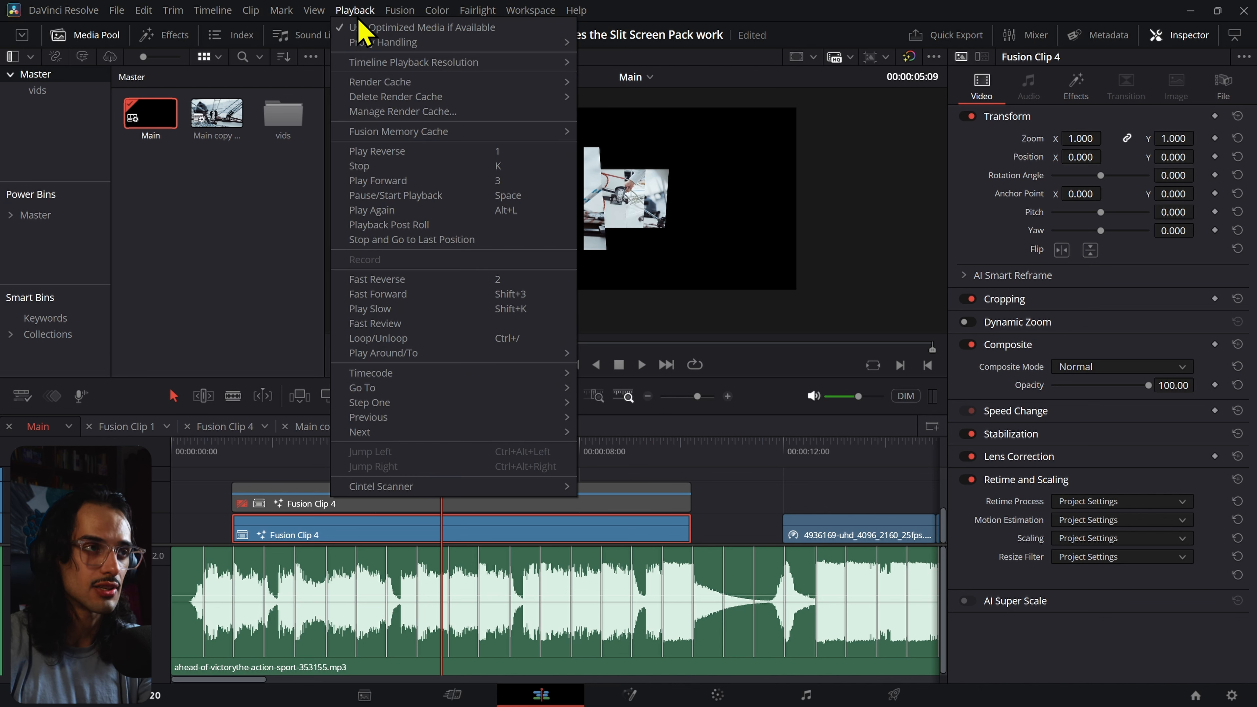
pyautogui.click(353, 12)
pyautogui.click(353, 11)
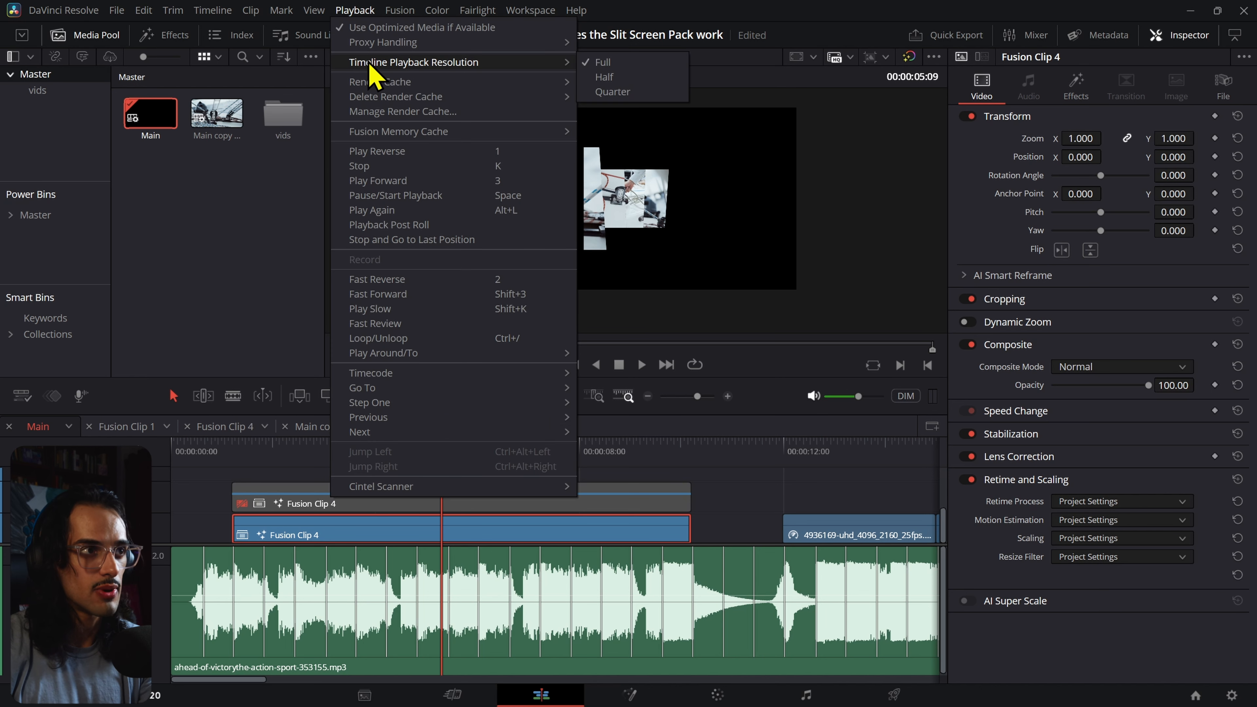
pyautogui.click(602, 77)
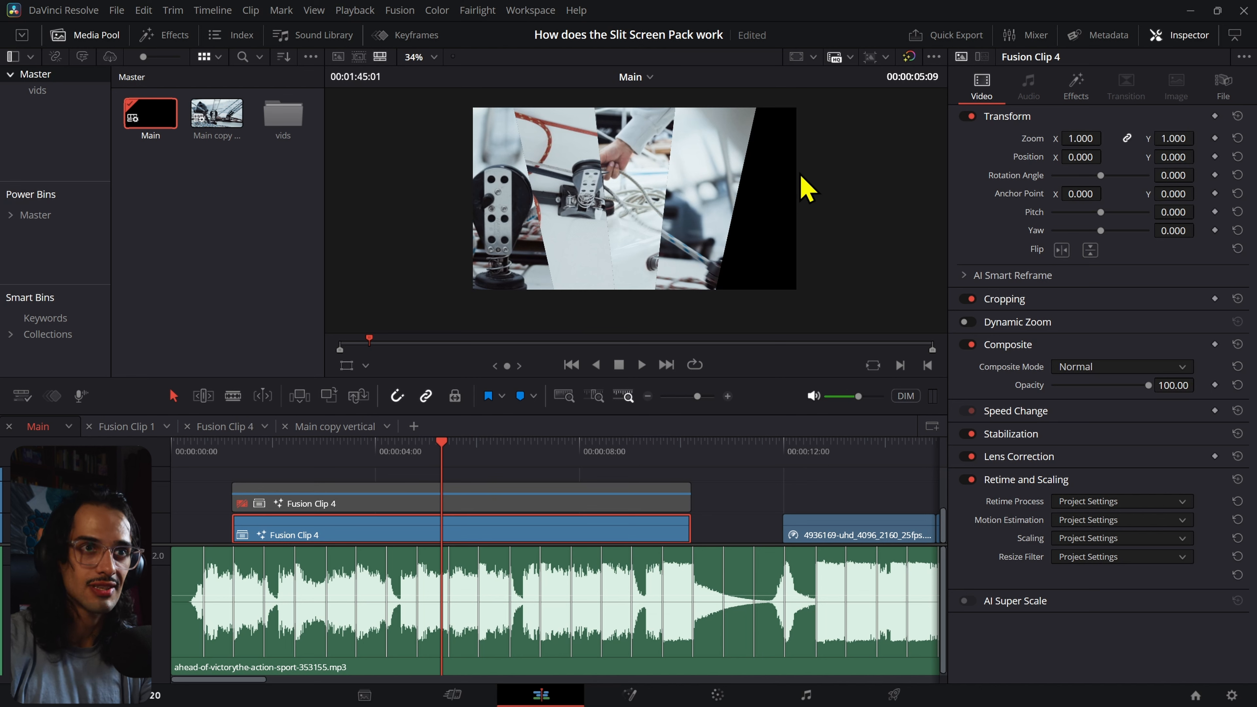
# - Set the Main timeline's resolution to Ultra HD 3840 x 2160 and check the split screen at about 00:00:04:18
pyautogui.click(225, 461)
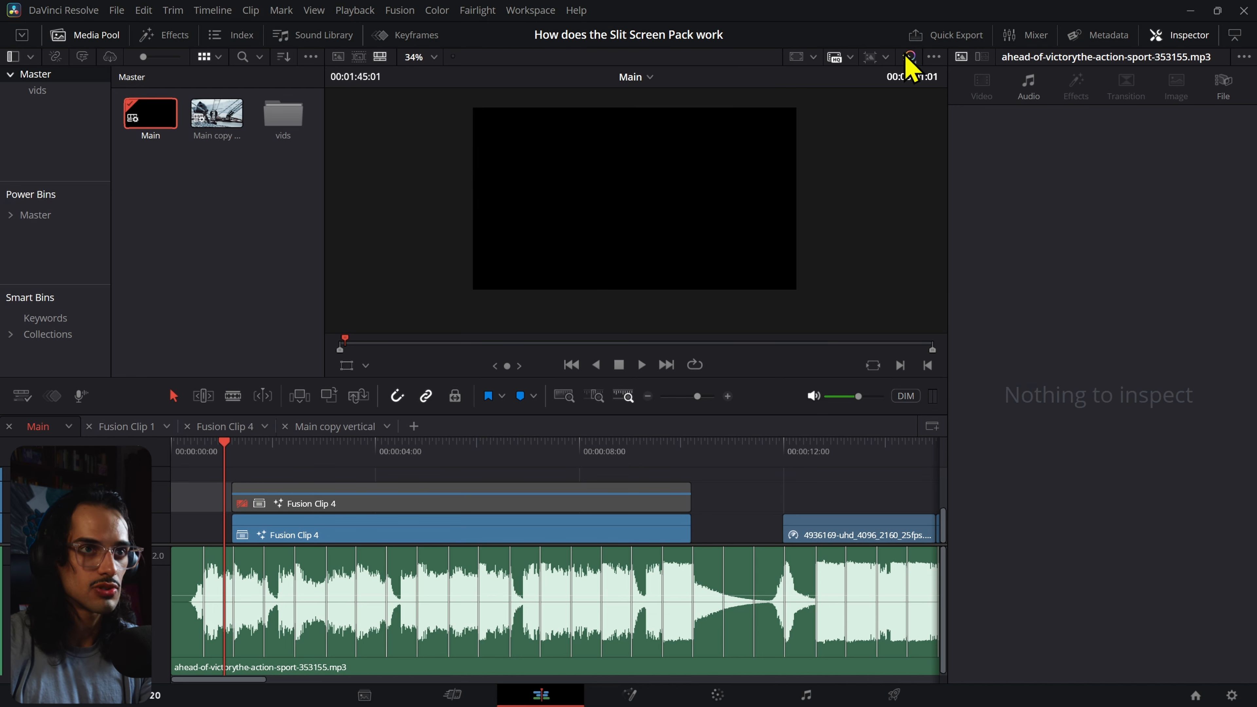
pyautogui.click(887, 58)
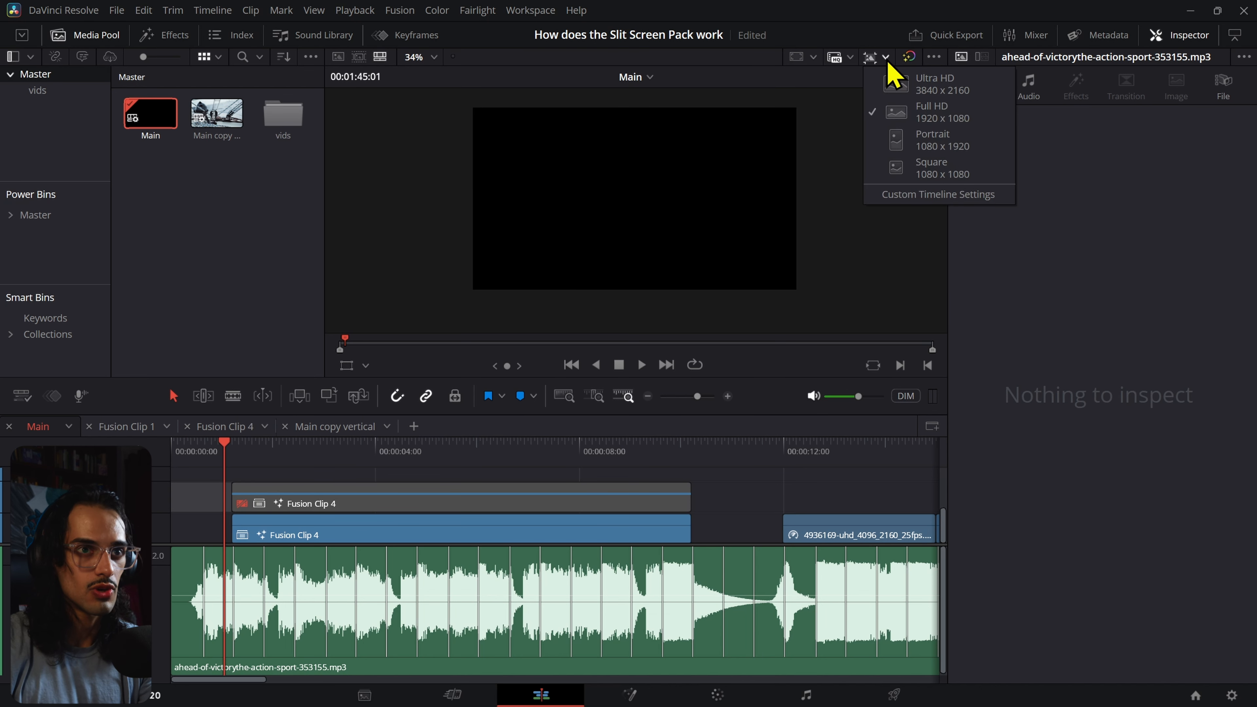
pyautogui.click(944, 93)
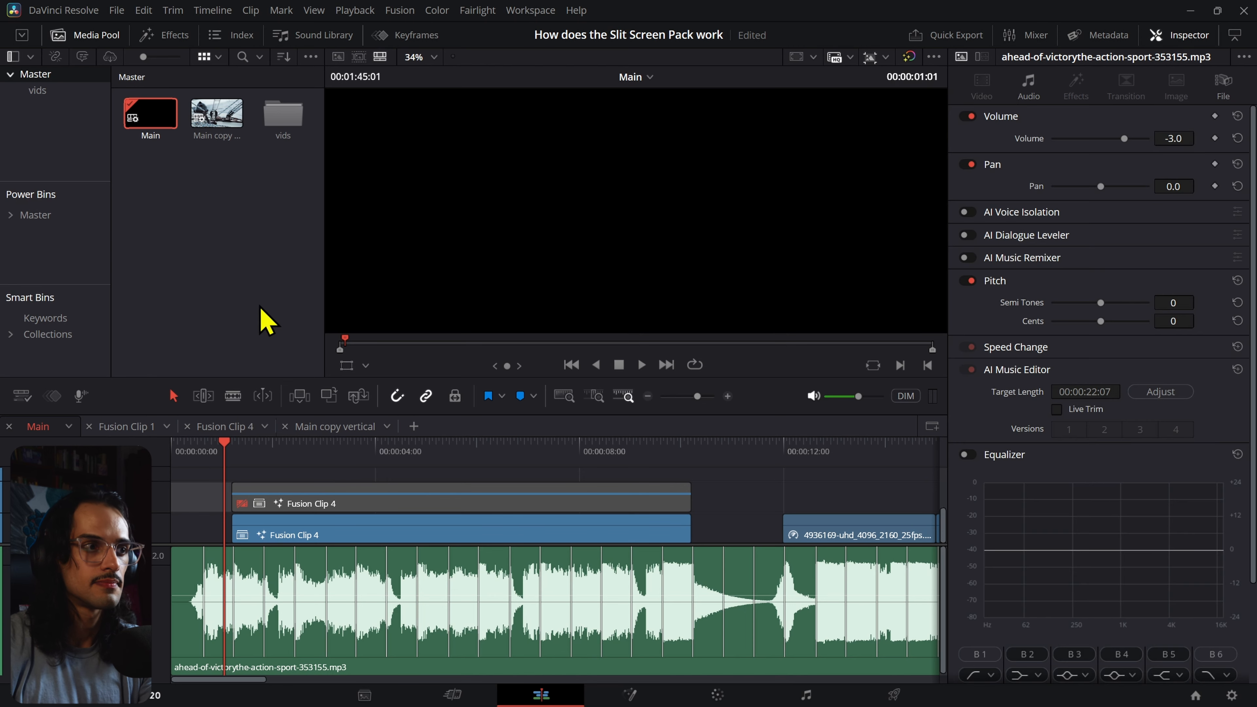
pyautogui.moveTo(283, 458); pyautogui.dragTo(326, 458)
pyautogui.scroll(-5, 541, 186)
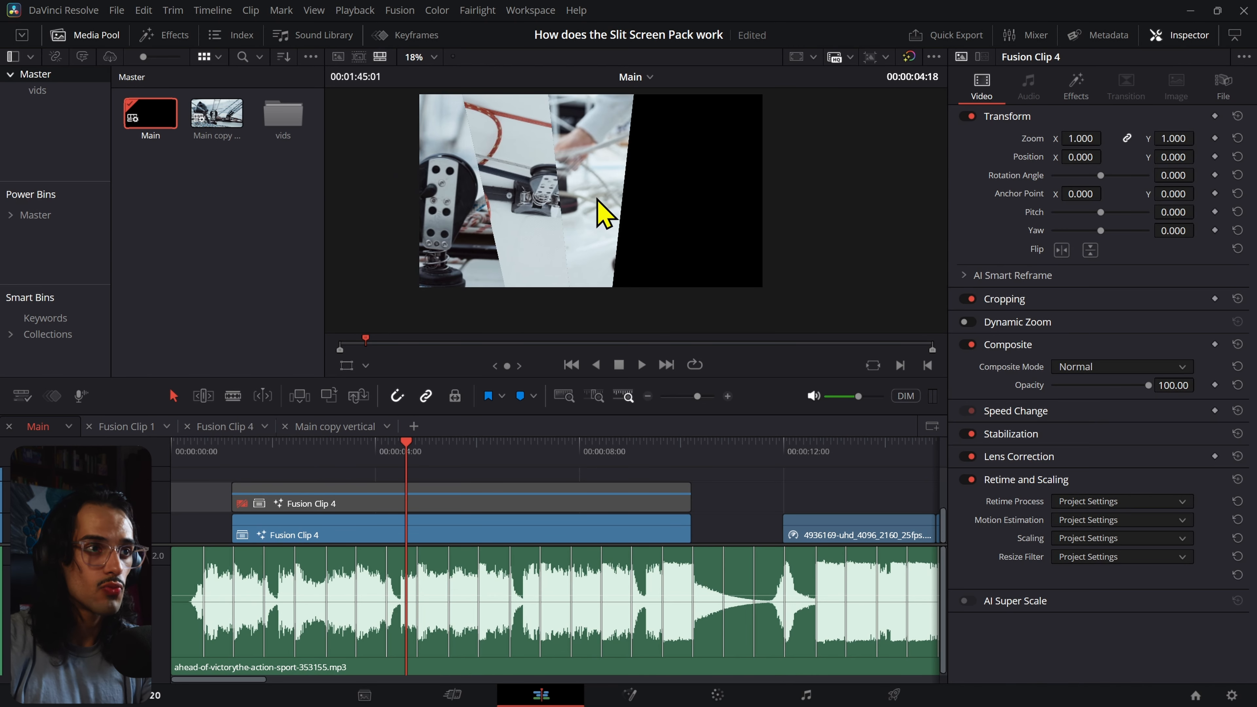
pyautogui.moveTo(603, 197); pyautogui.dragTo(661, 214)
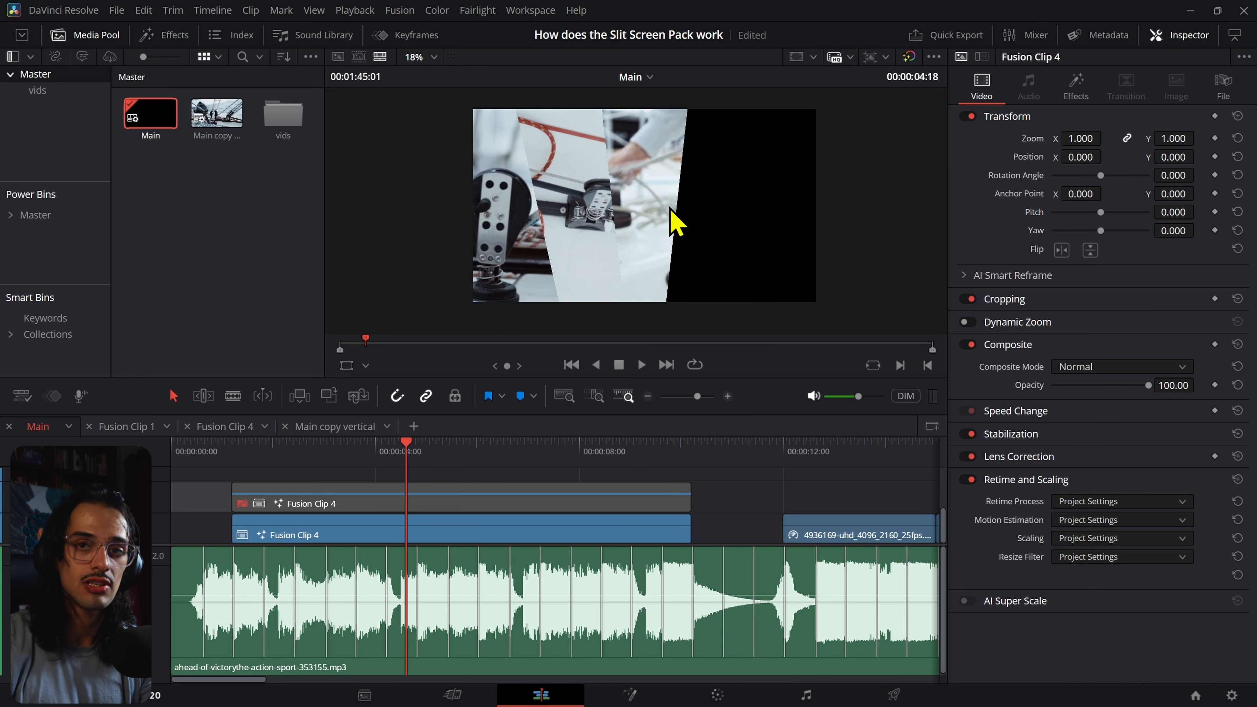